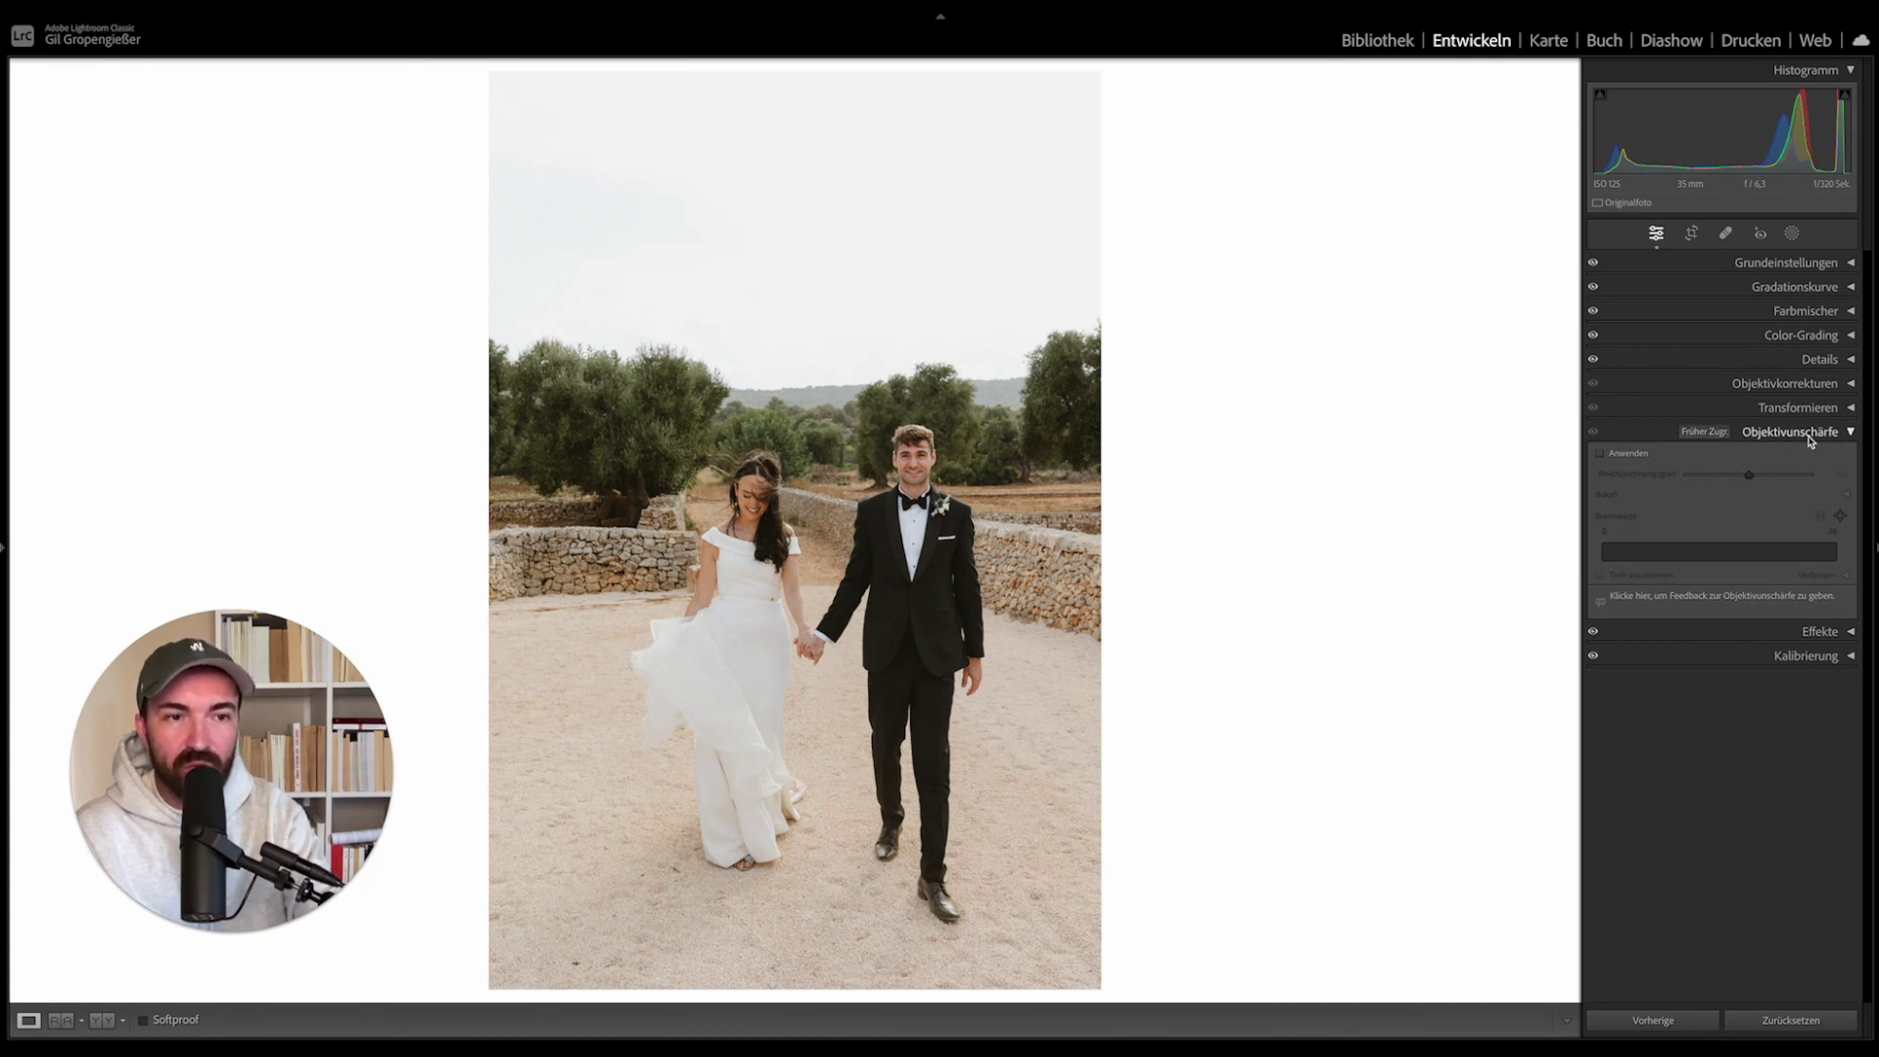
# Dismiss the early-access notice and browse the wedding photos to the couple embracing by the tree.
pyautogui.click(1708, 432)
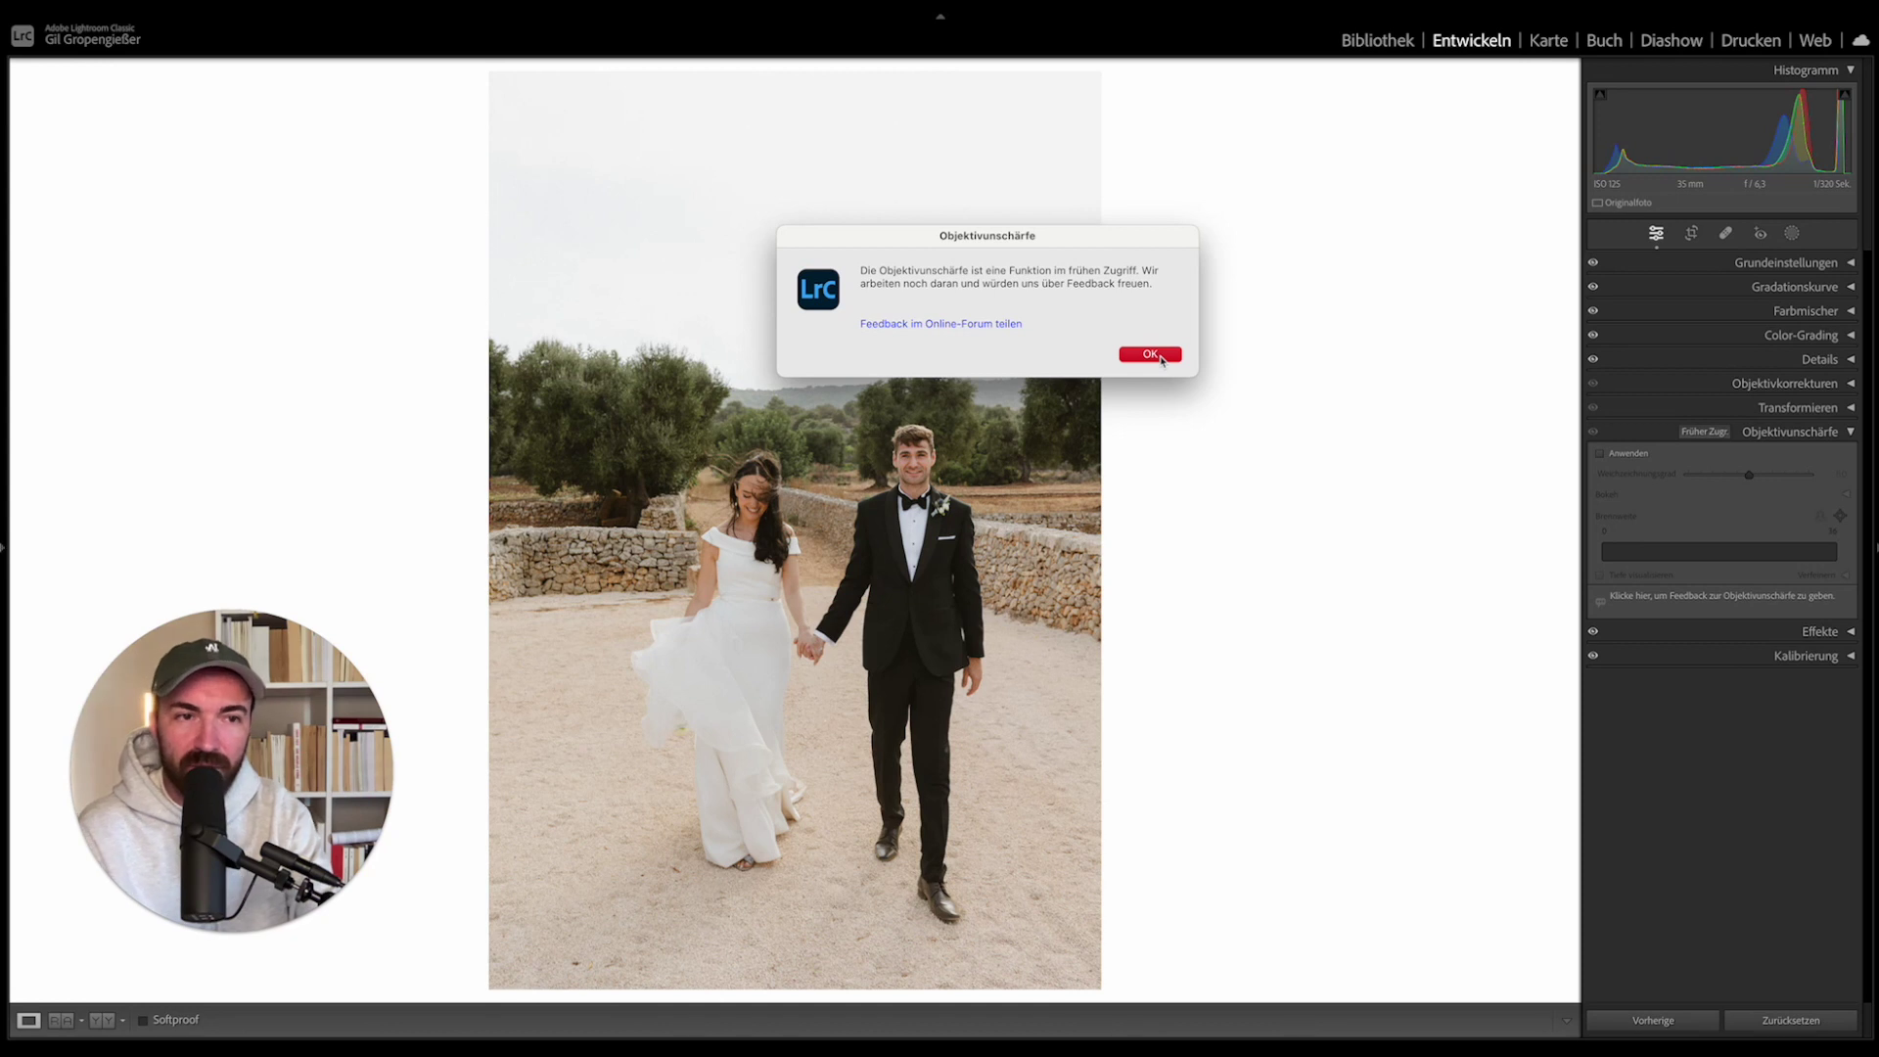
pyautogui.click(1158, 356)
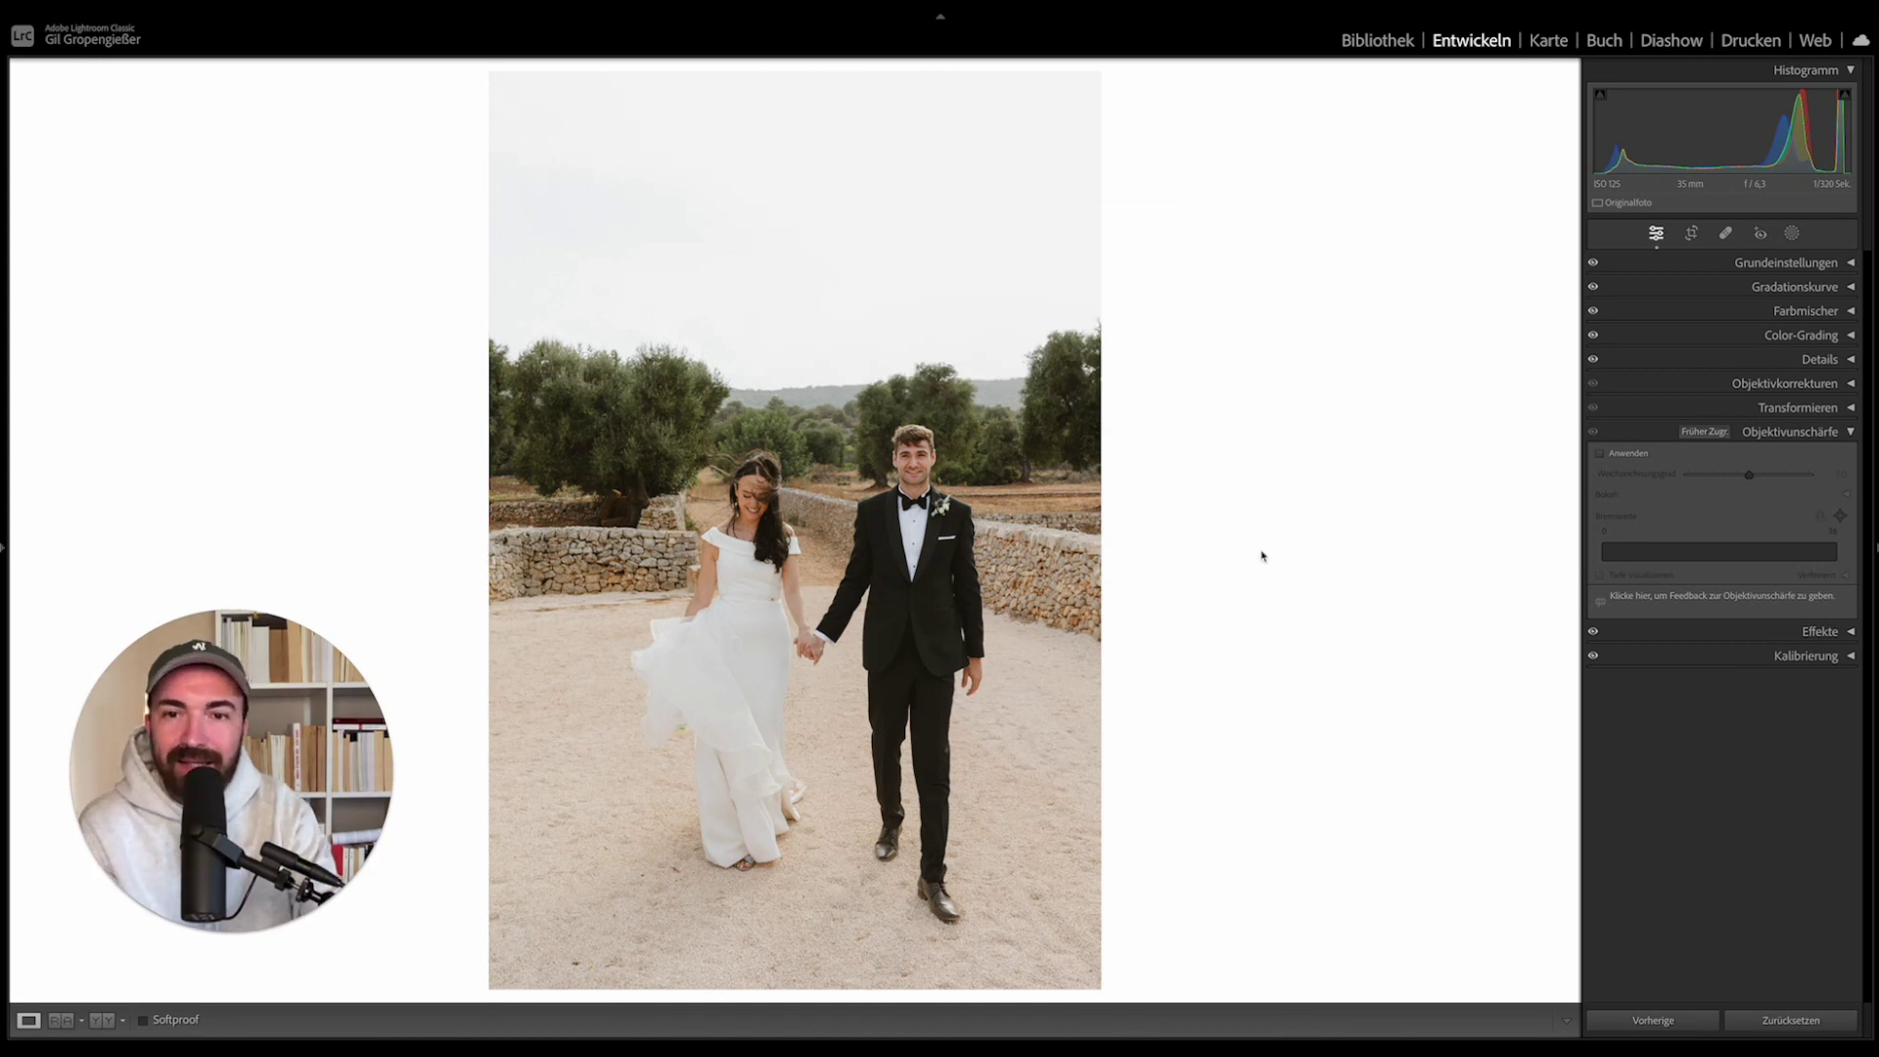
pyautogui.press('Right')
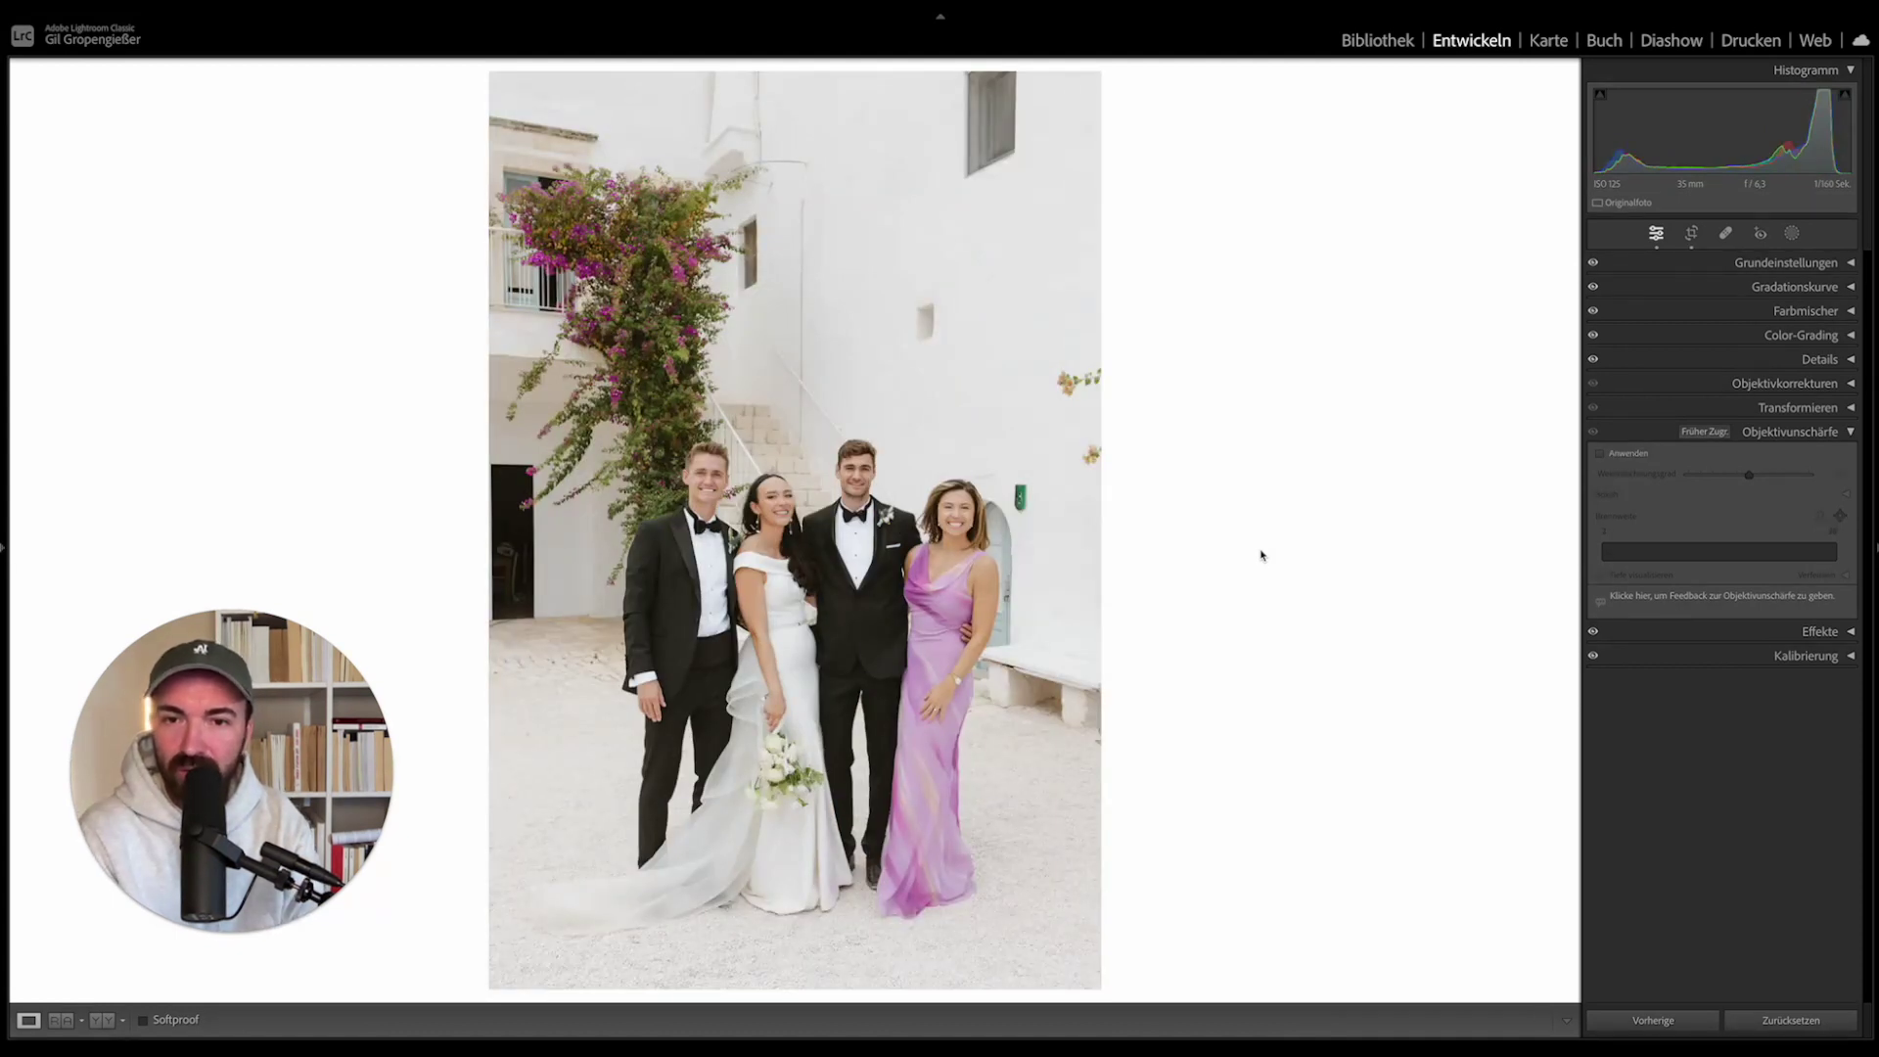
pyautogui.press('Right')
pyautogui.press('Right')
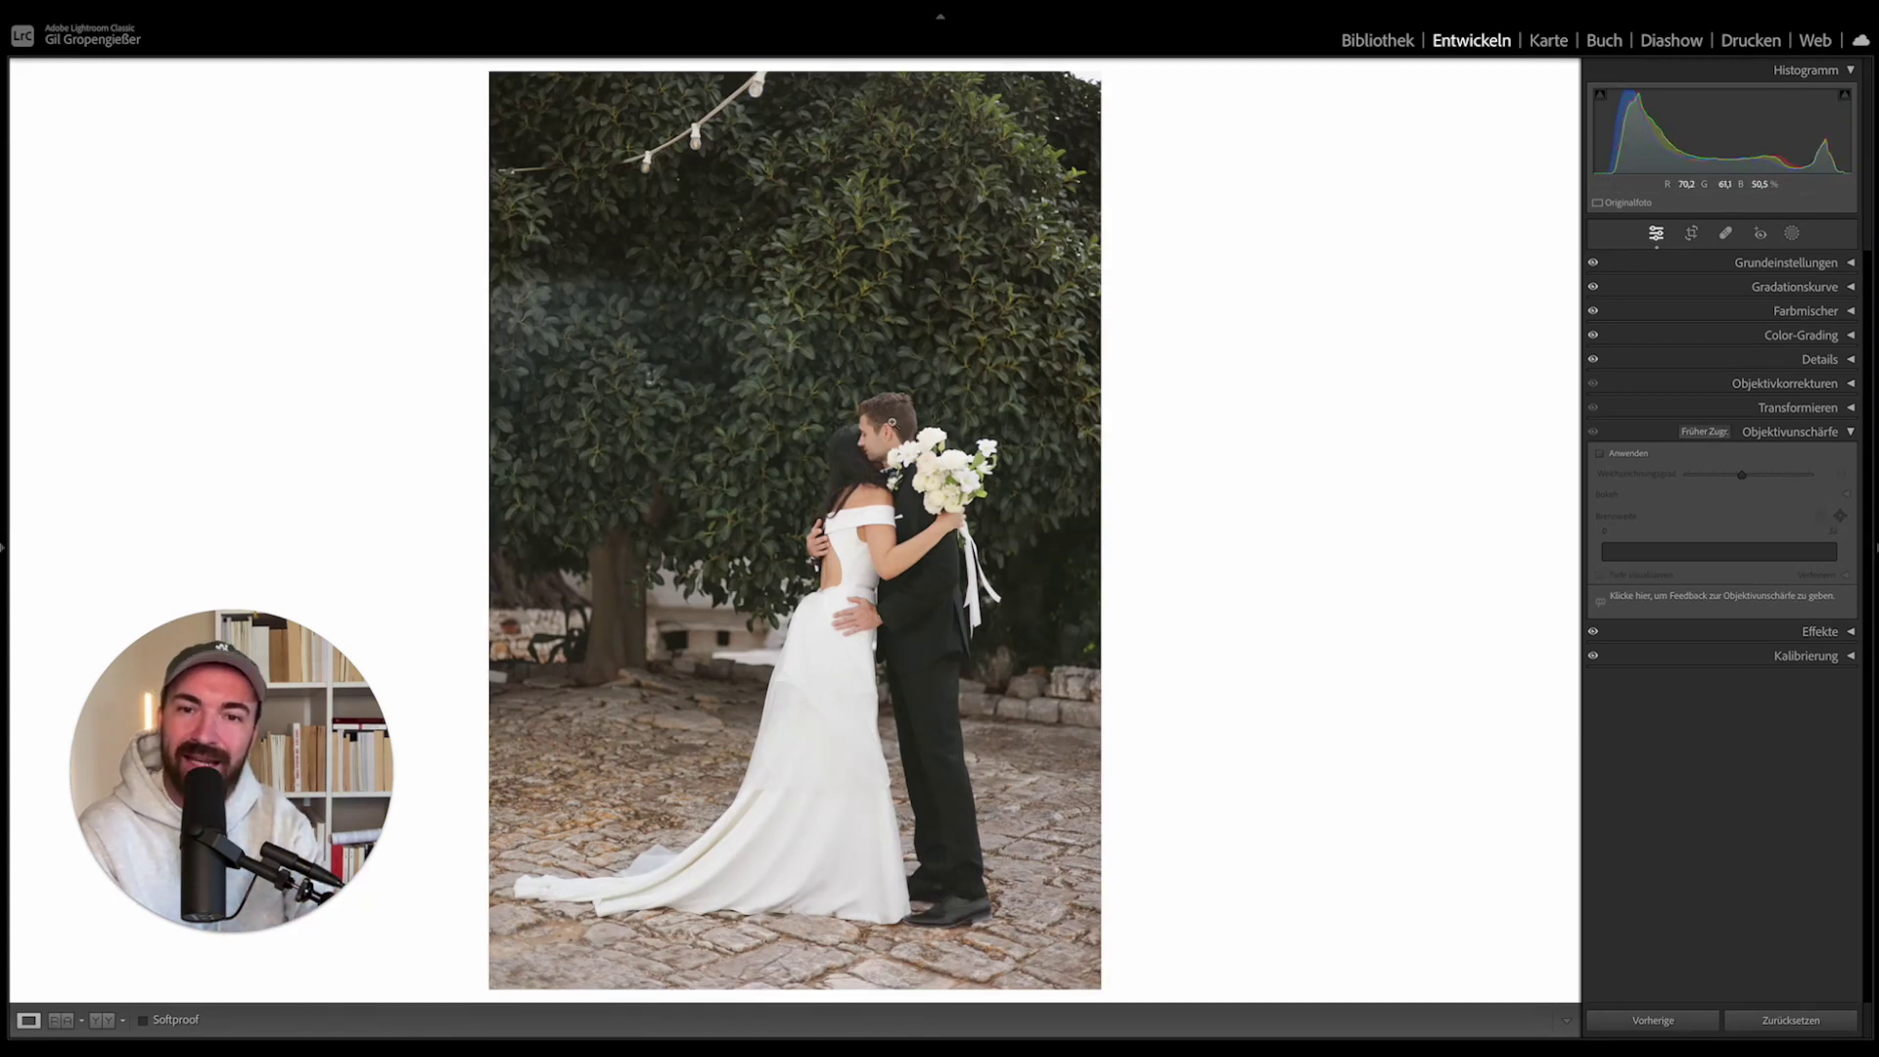
pyautogui.press('Left')
pyautogui.press('Left')
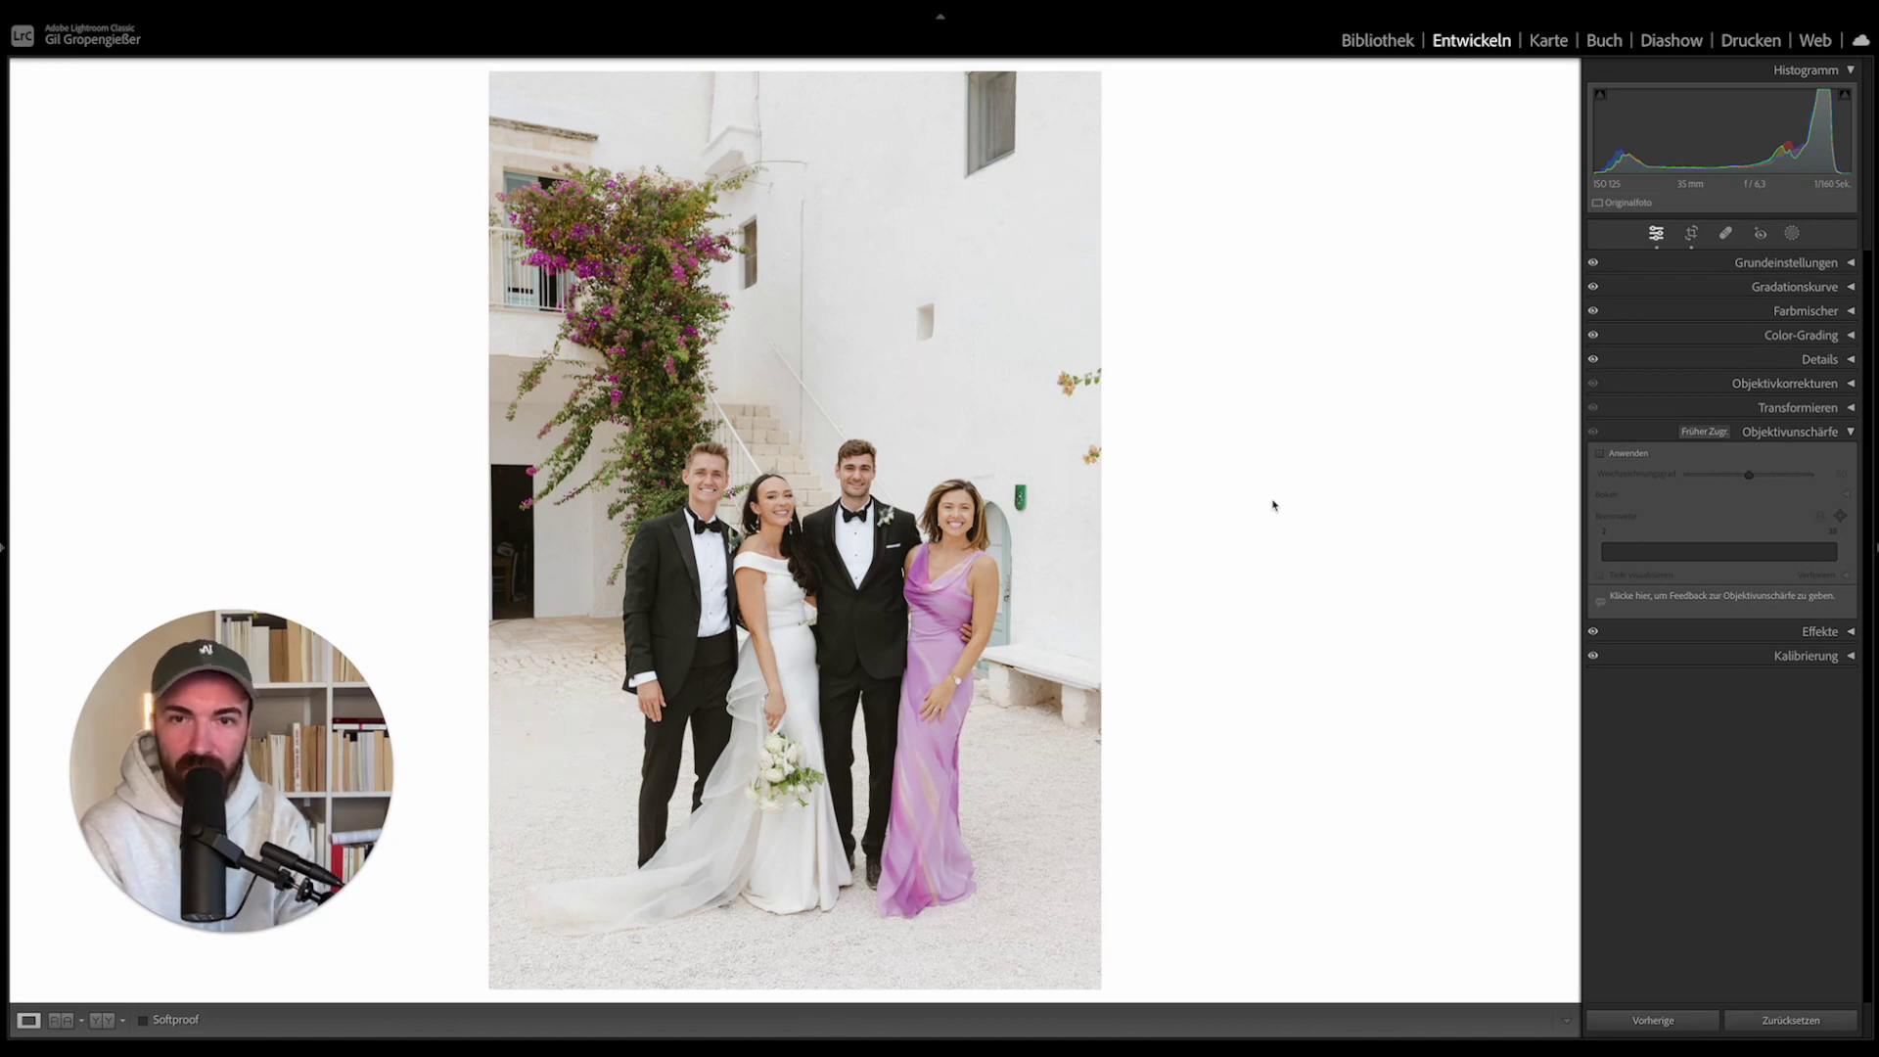
pyautogui.press('Right')
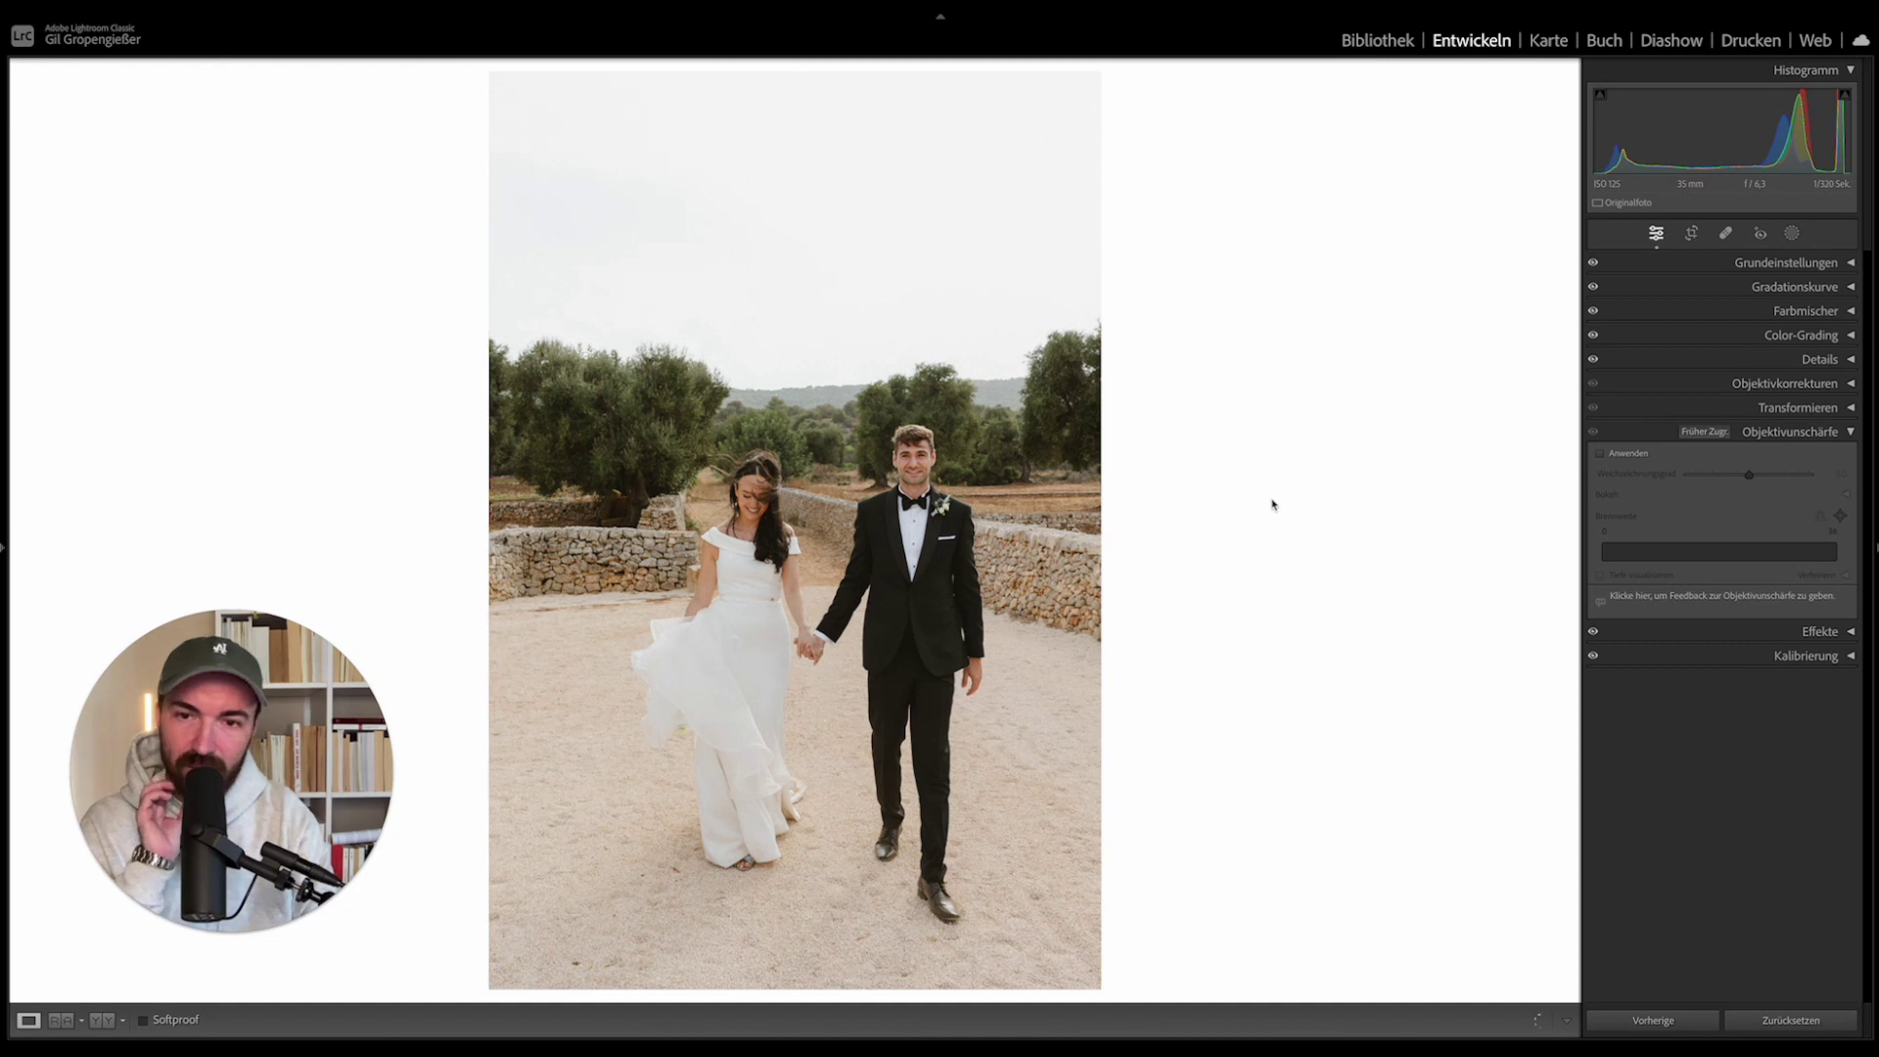
pyautogui.press('Right')
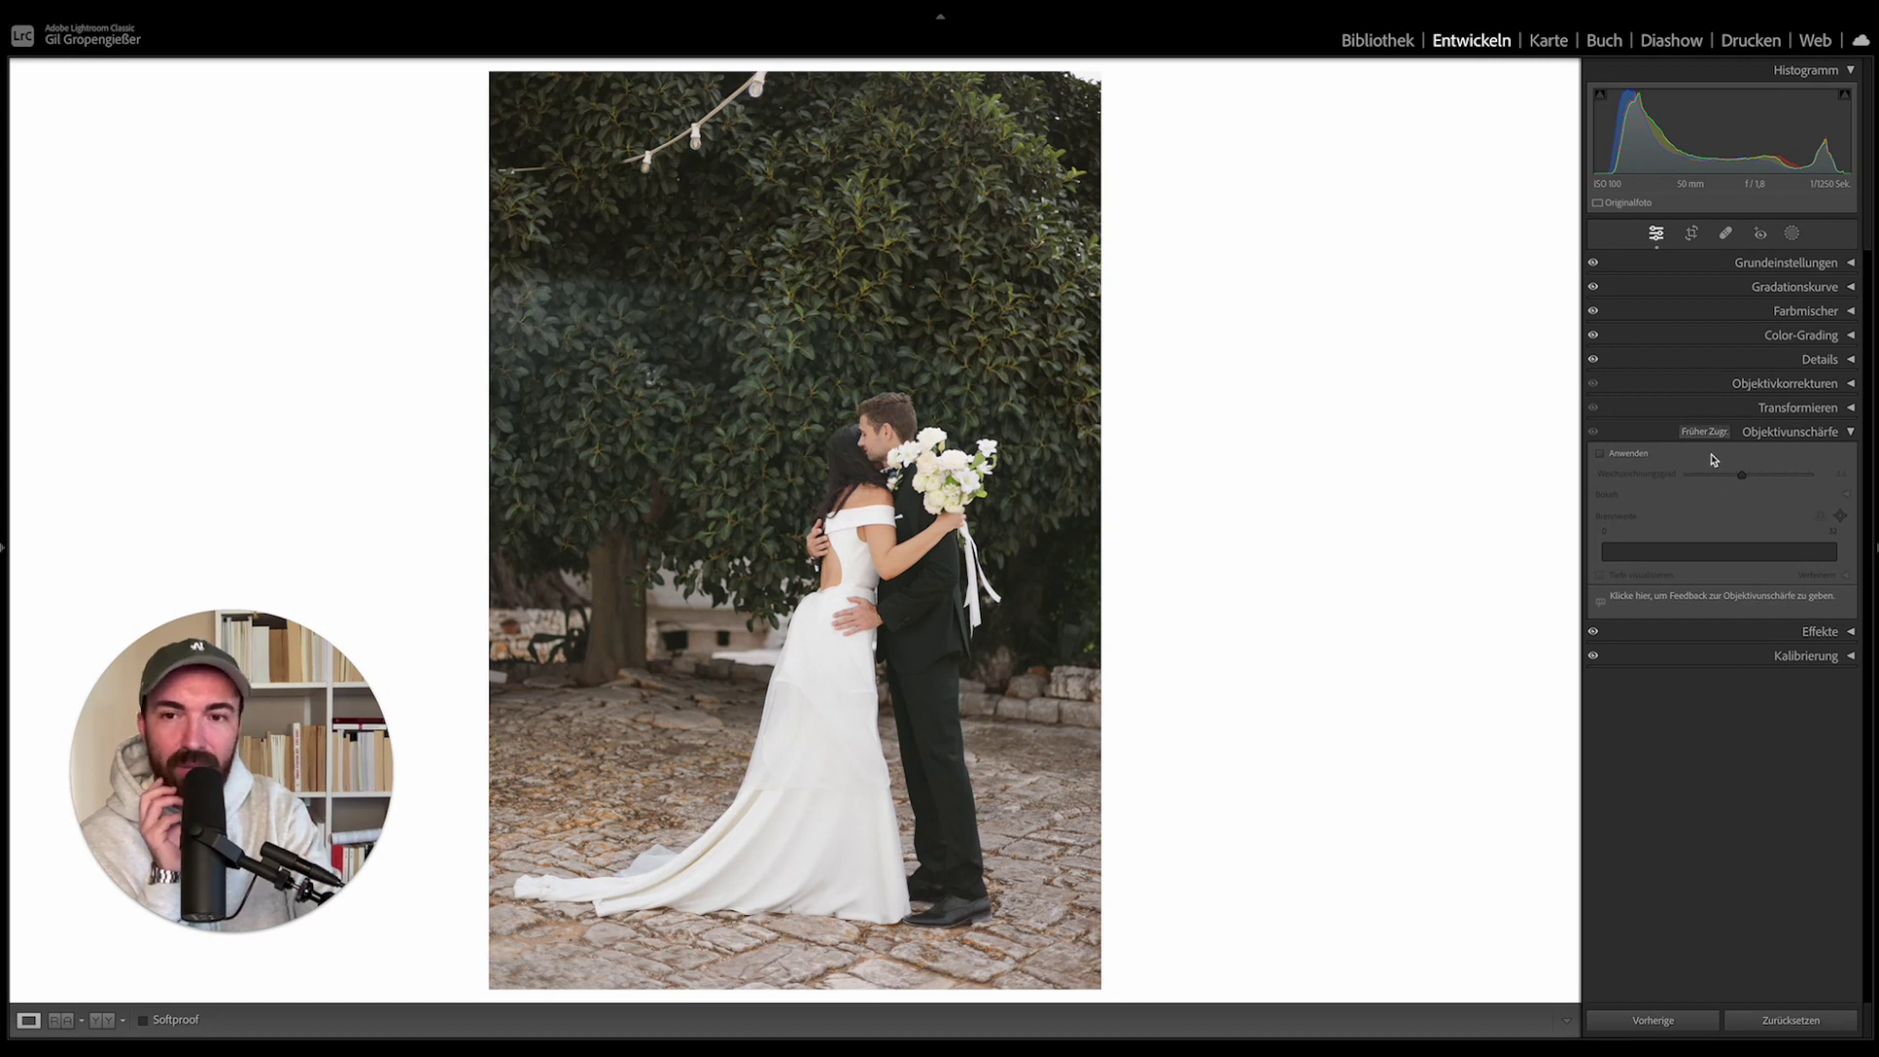
# Enable Lens Blur at amount 44 on the embracing couple, toggling it repeatedly to compare.
pyautogui.click(1603, 454)
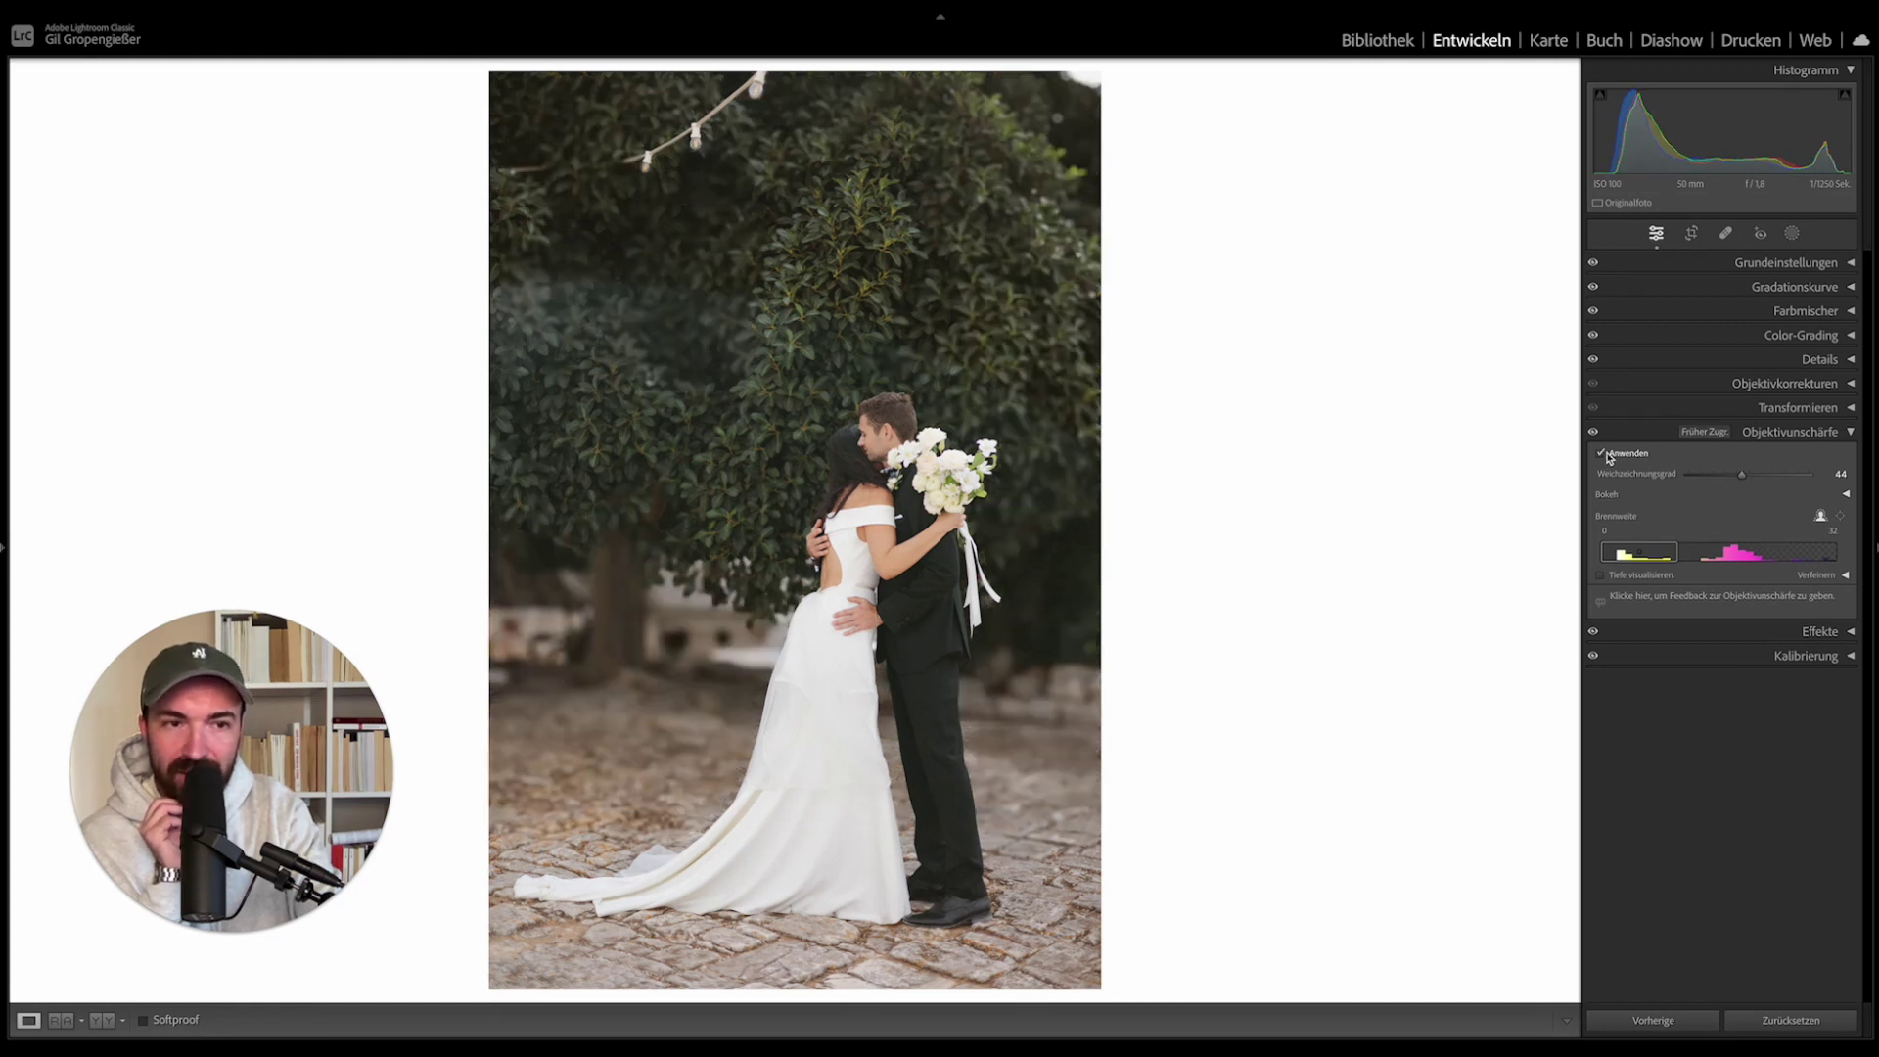
pyautogui.click(1603, 454)
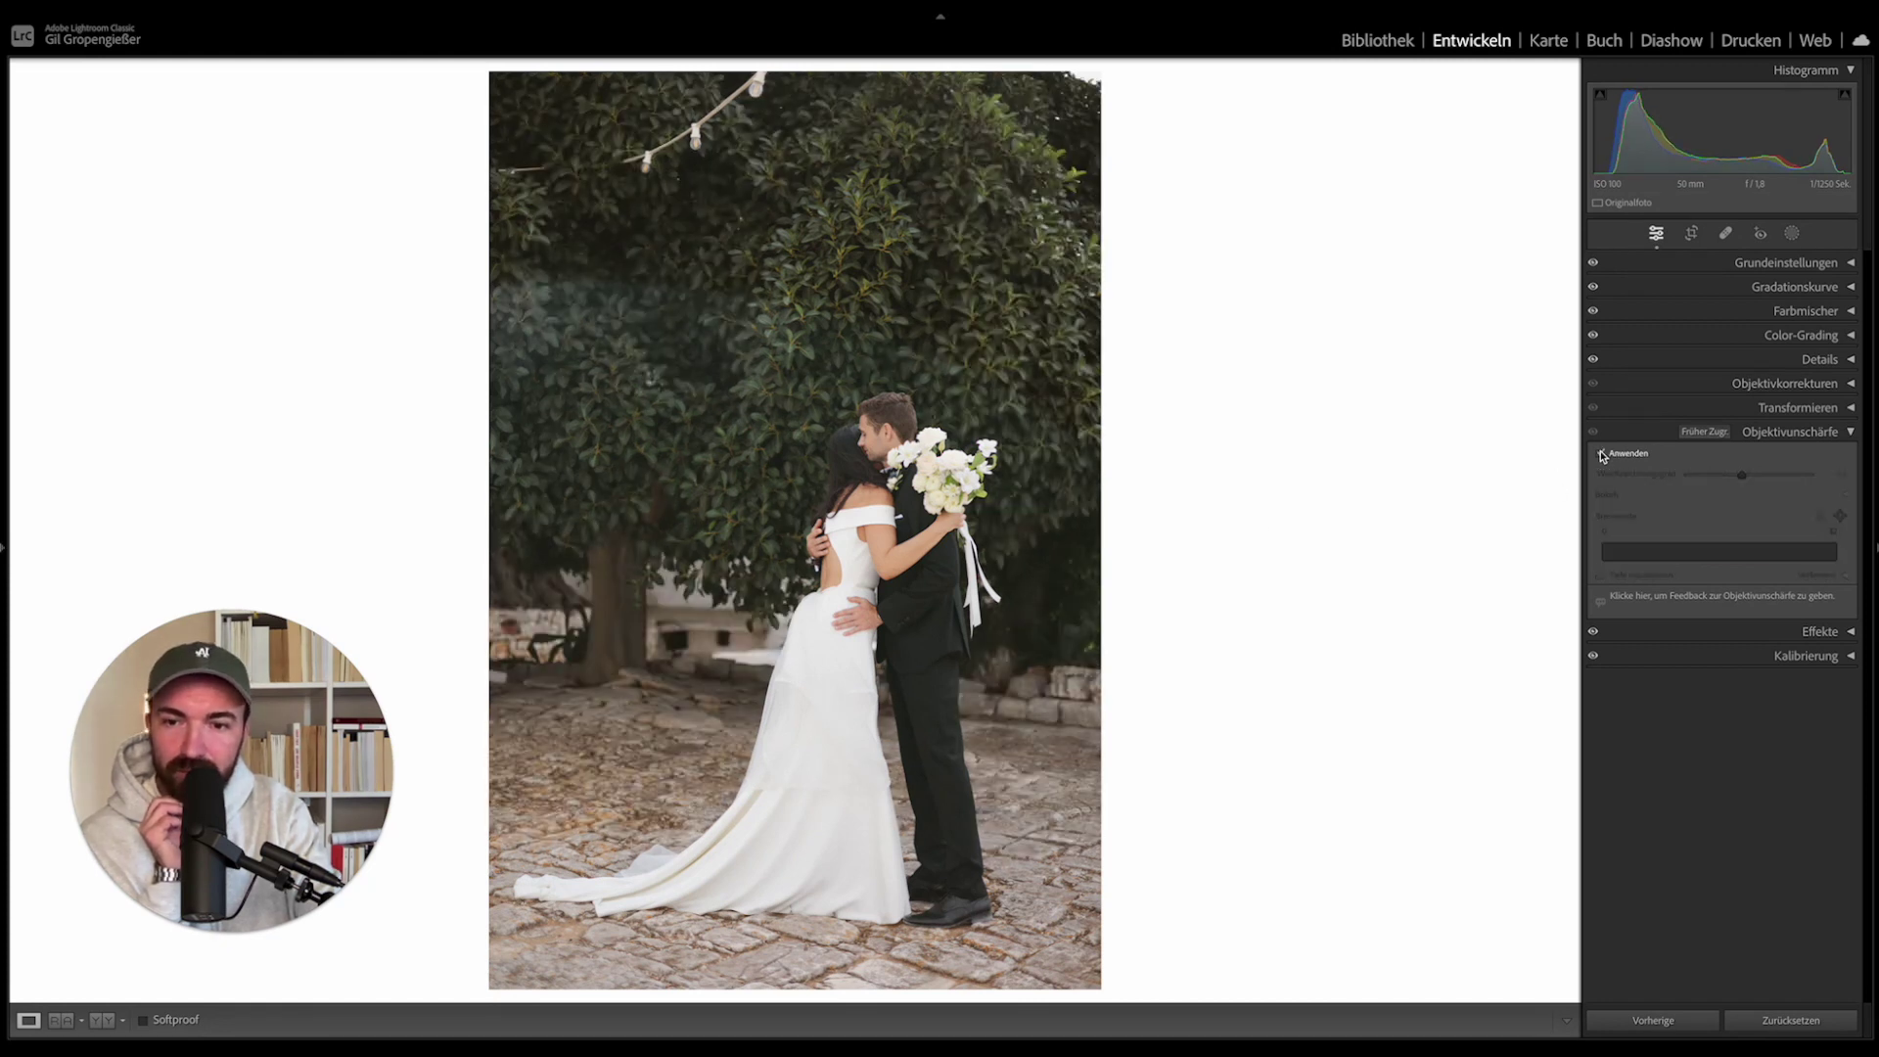
pyautogui.click(1602, 454)
pyautogui.click(1603, 455)
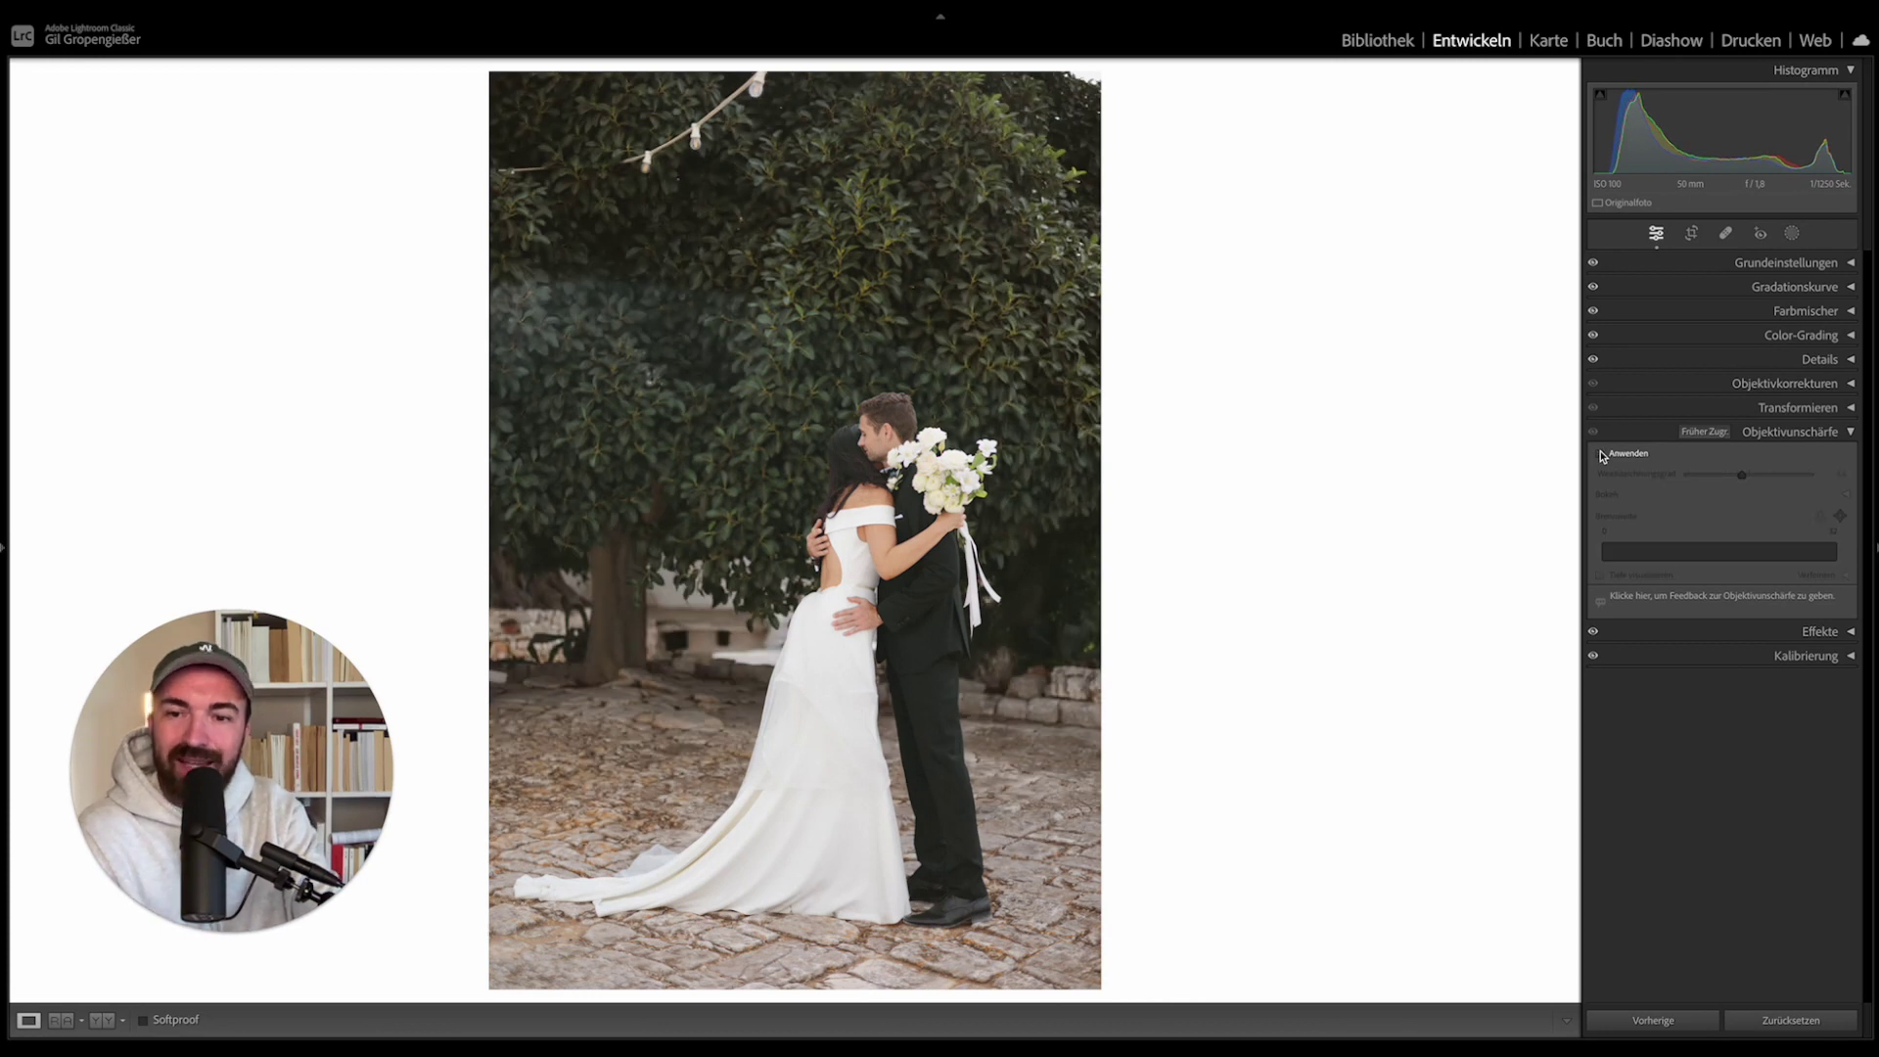
pyautogui.click(1602, 454)
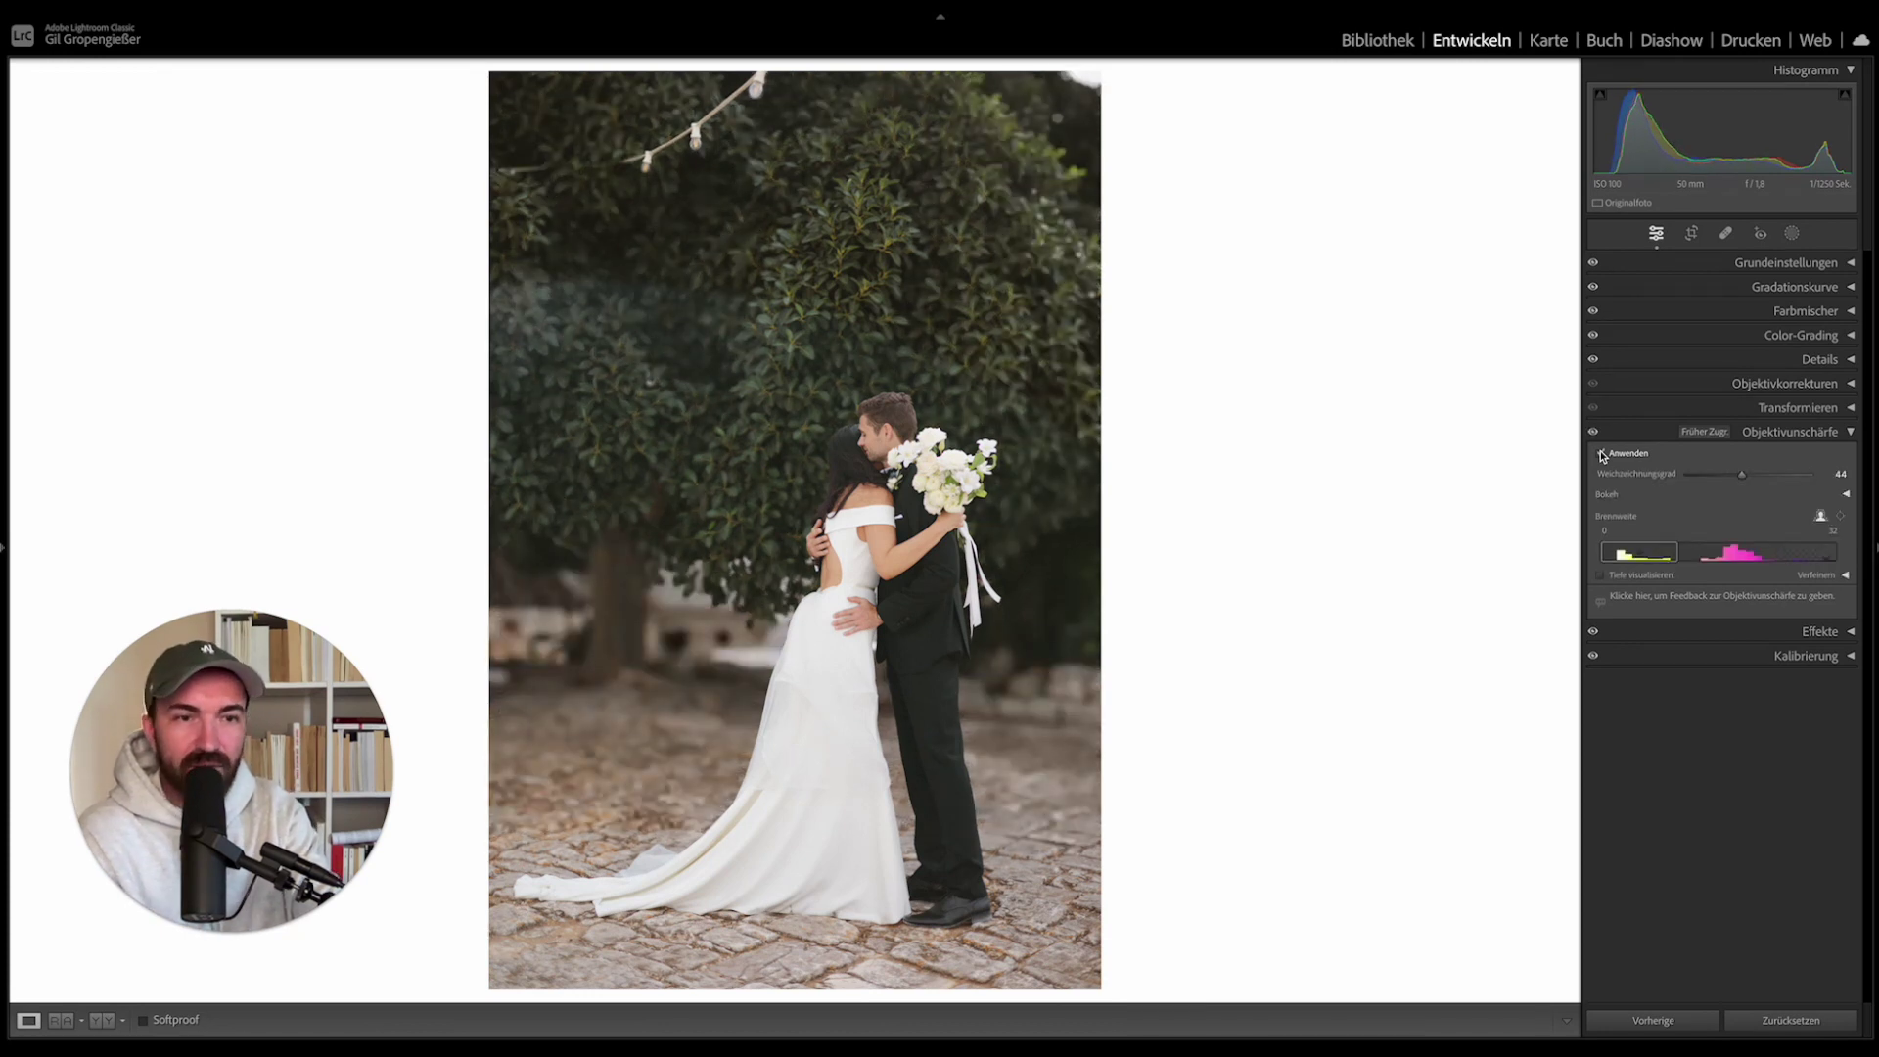
pyautogui.click(1602, 454)
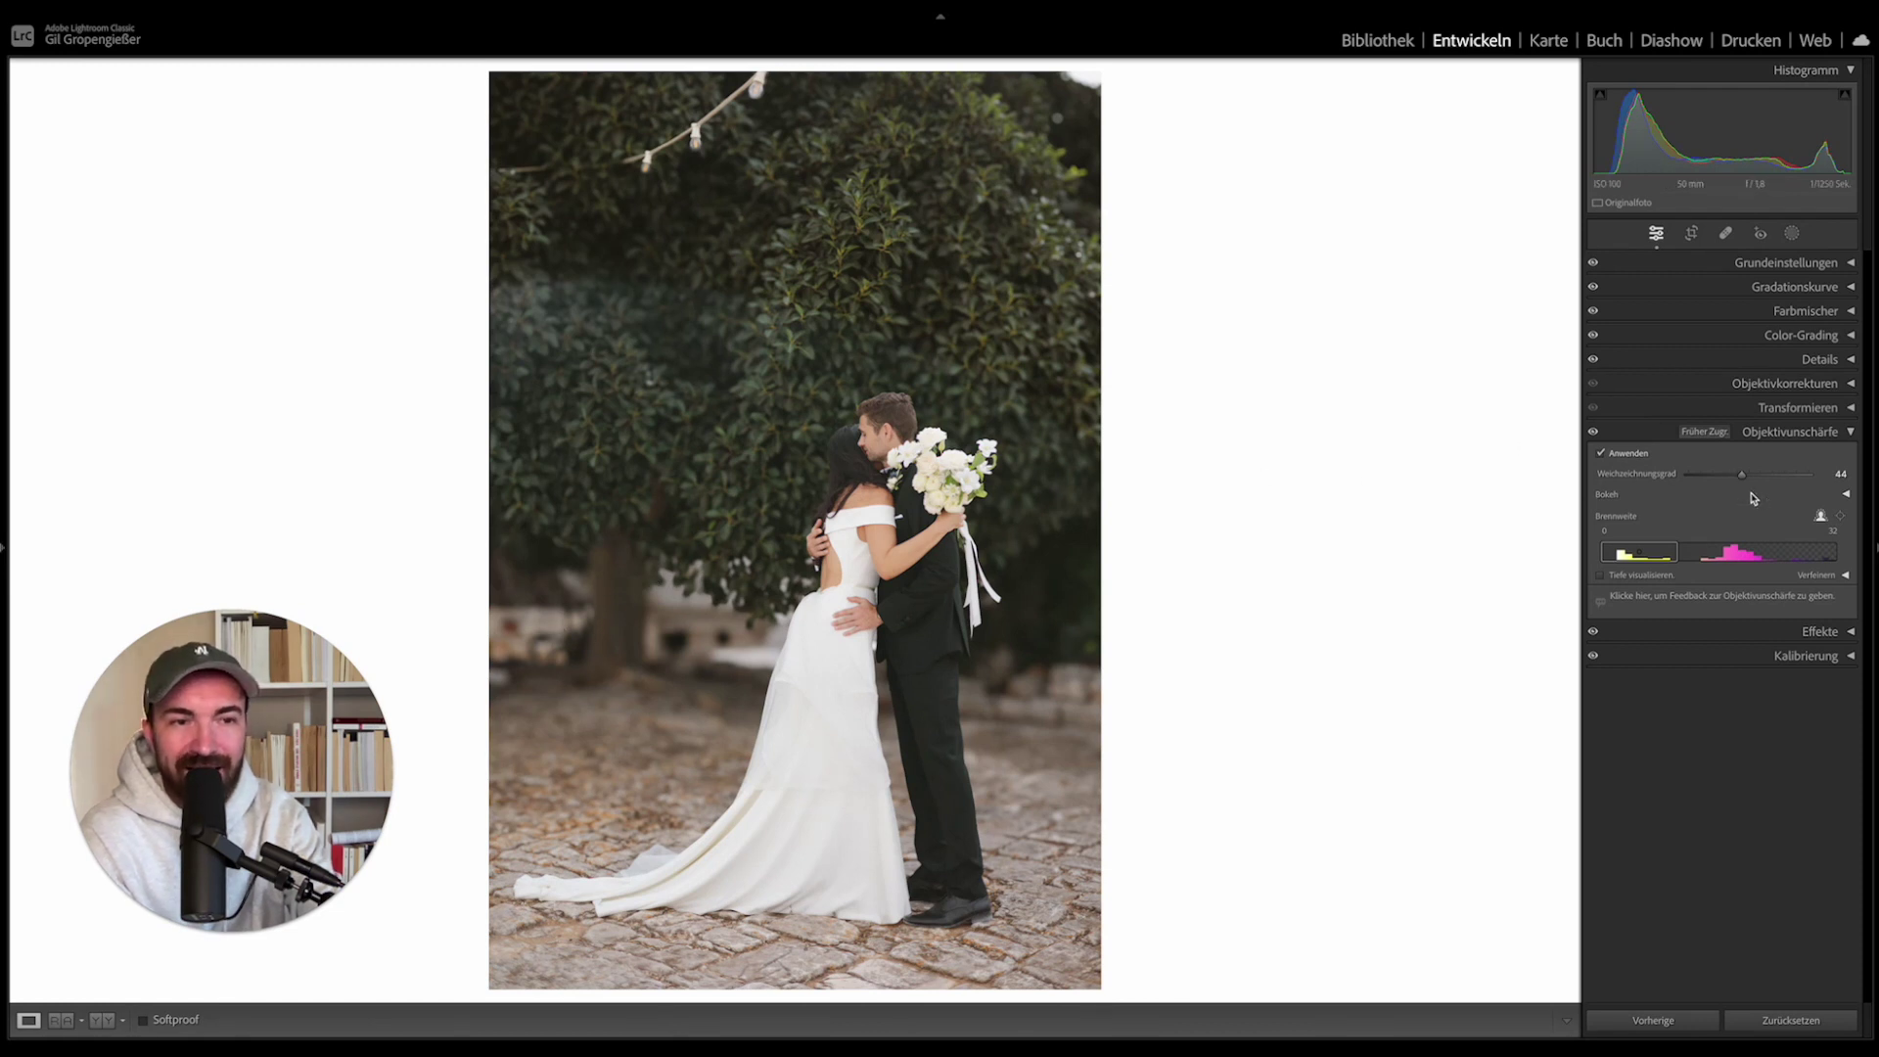
# Push Lens Blur strength to 82, lower it to about 46, then toggle it to compare.
pyautogui.moveTo(1742, 479)
pyautogui.mouseDown()
pyautogui.moveTo(1714, 487)
pyautogui.moveTo(1768, 493)
pyautogui.mouseUp()
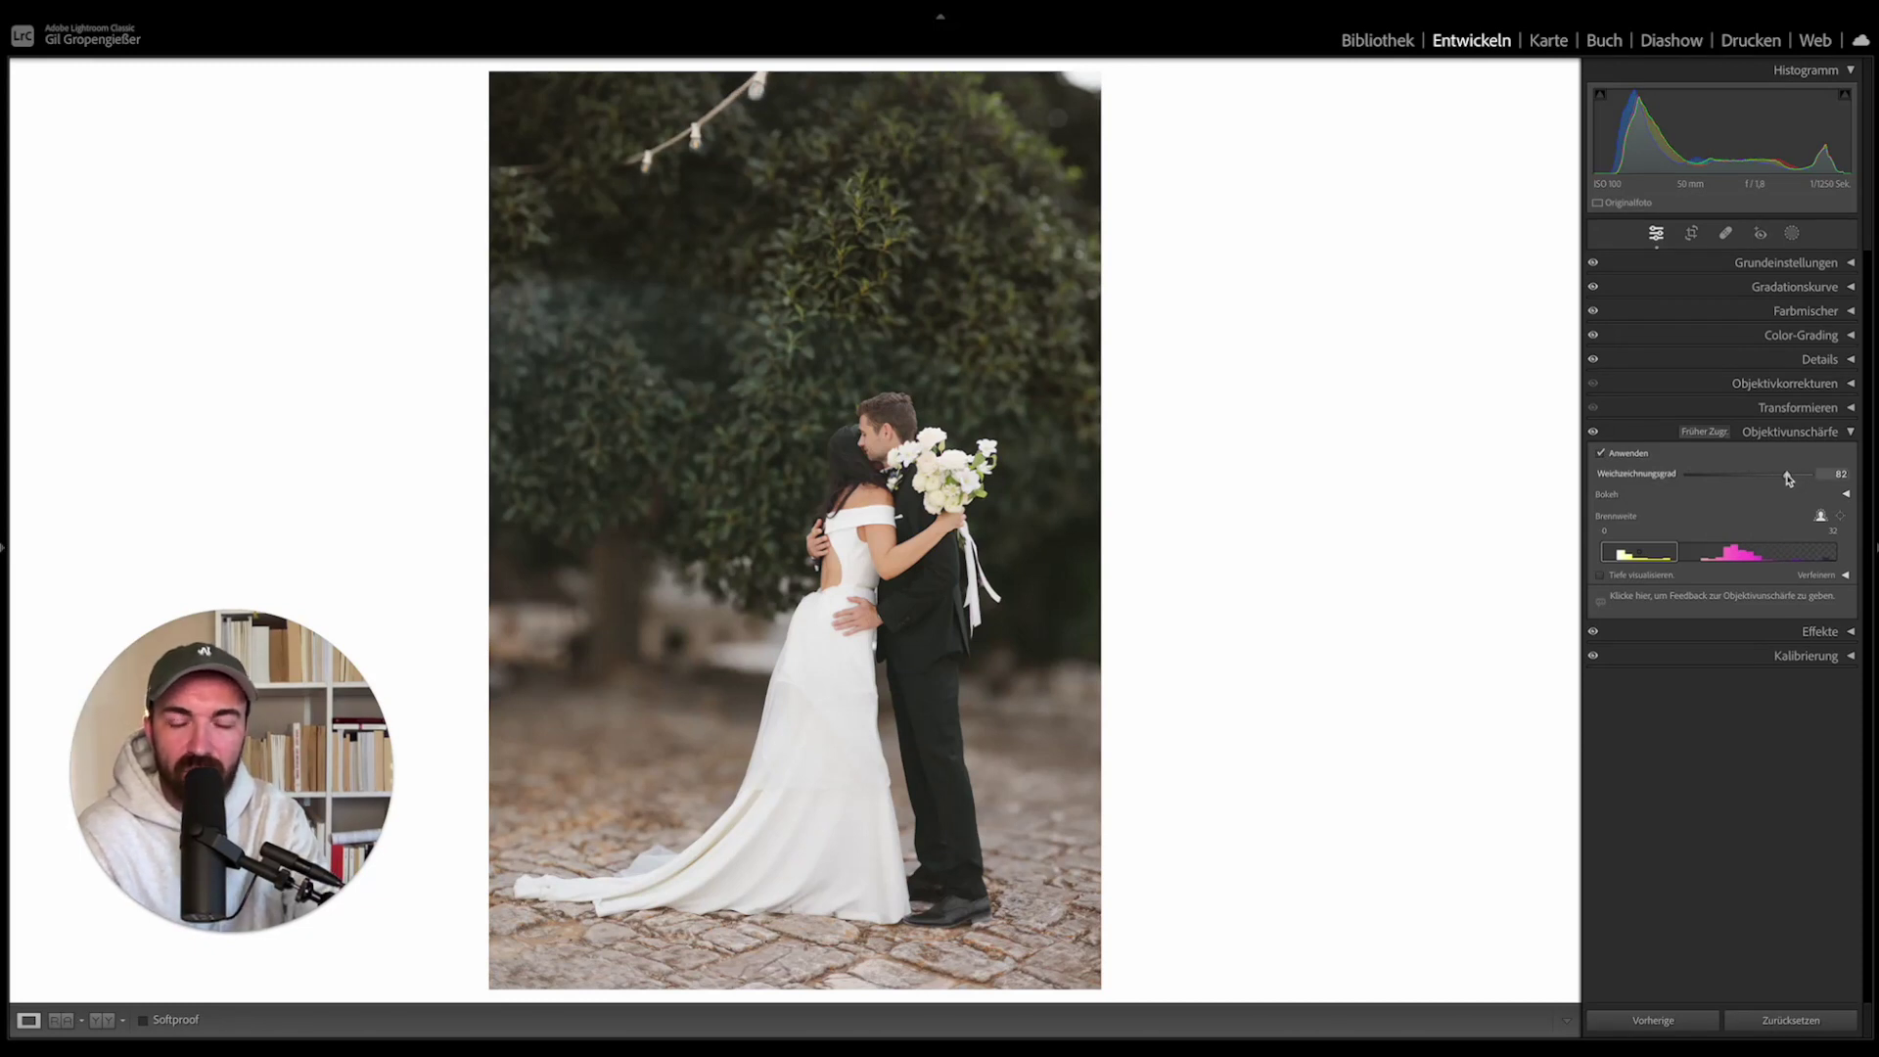
pyautogui.moveTo(1777, 478); pyautogui.dragTo(1741, 480)
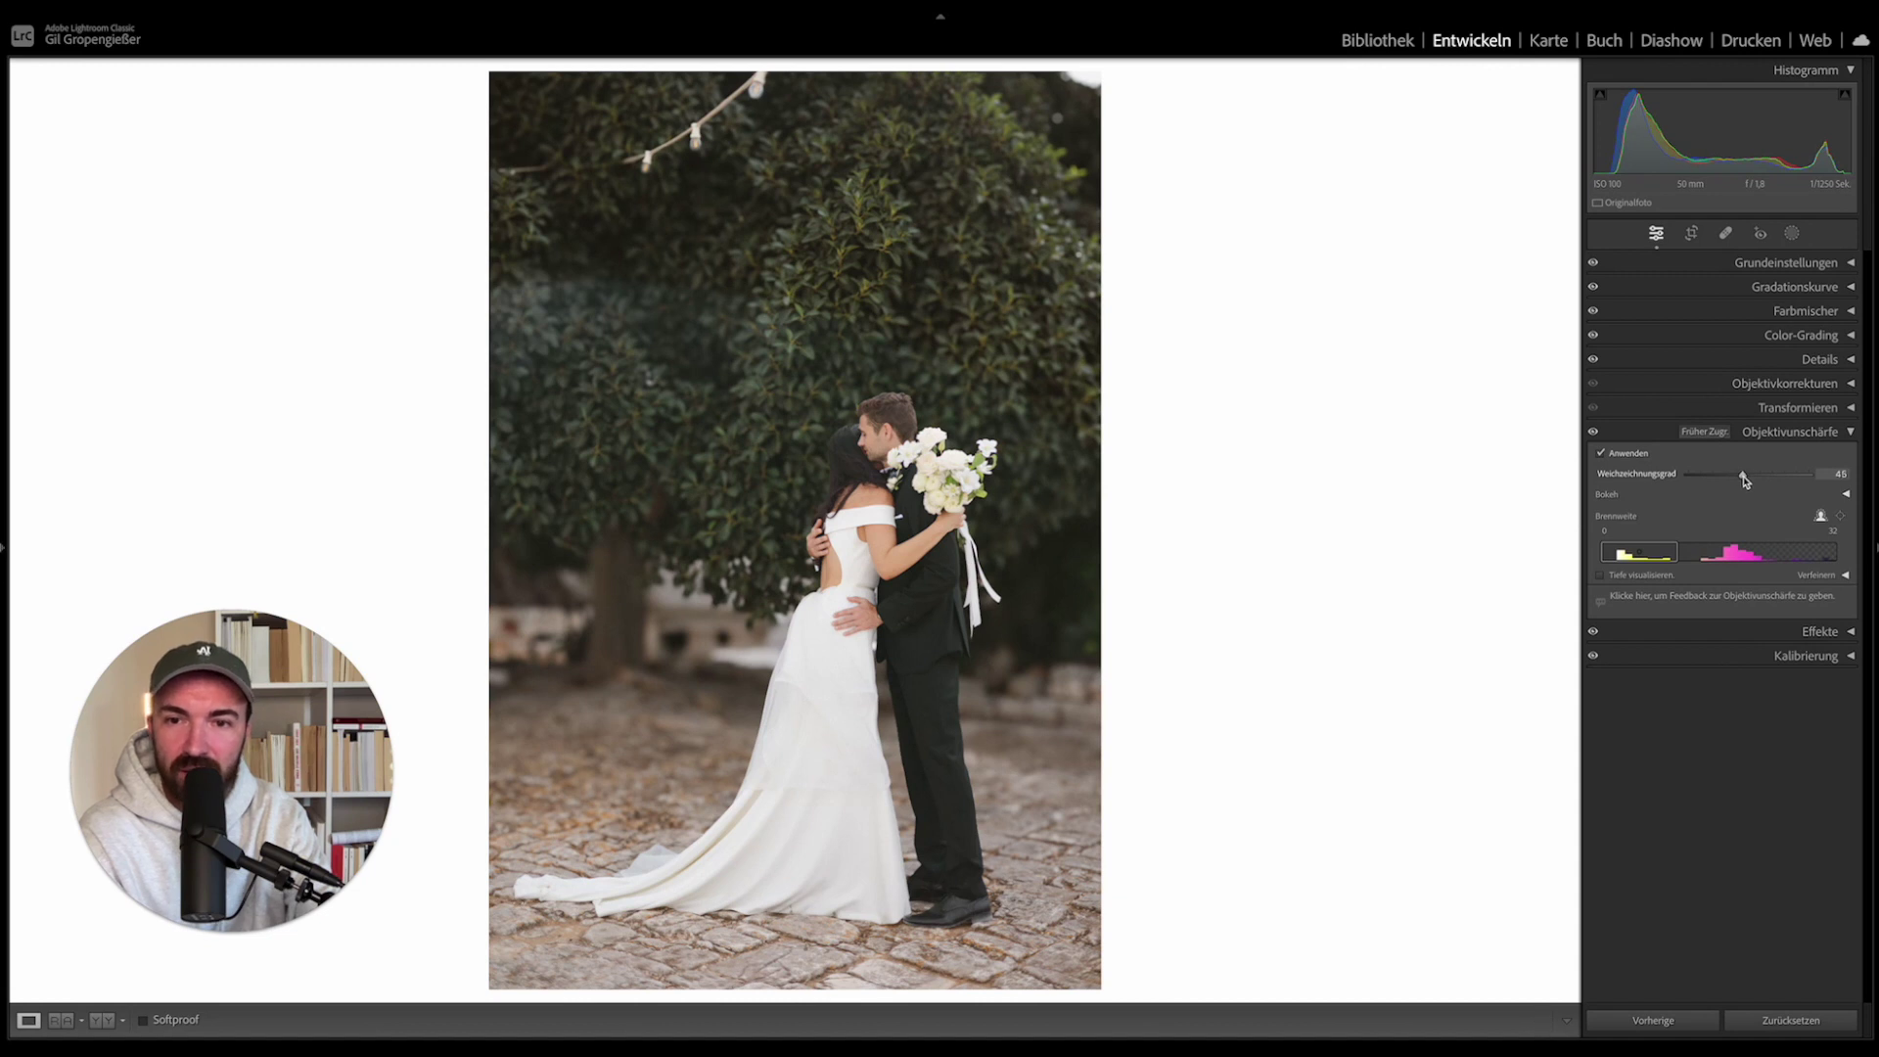
pyautogui.click(1602, 455)
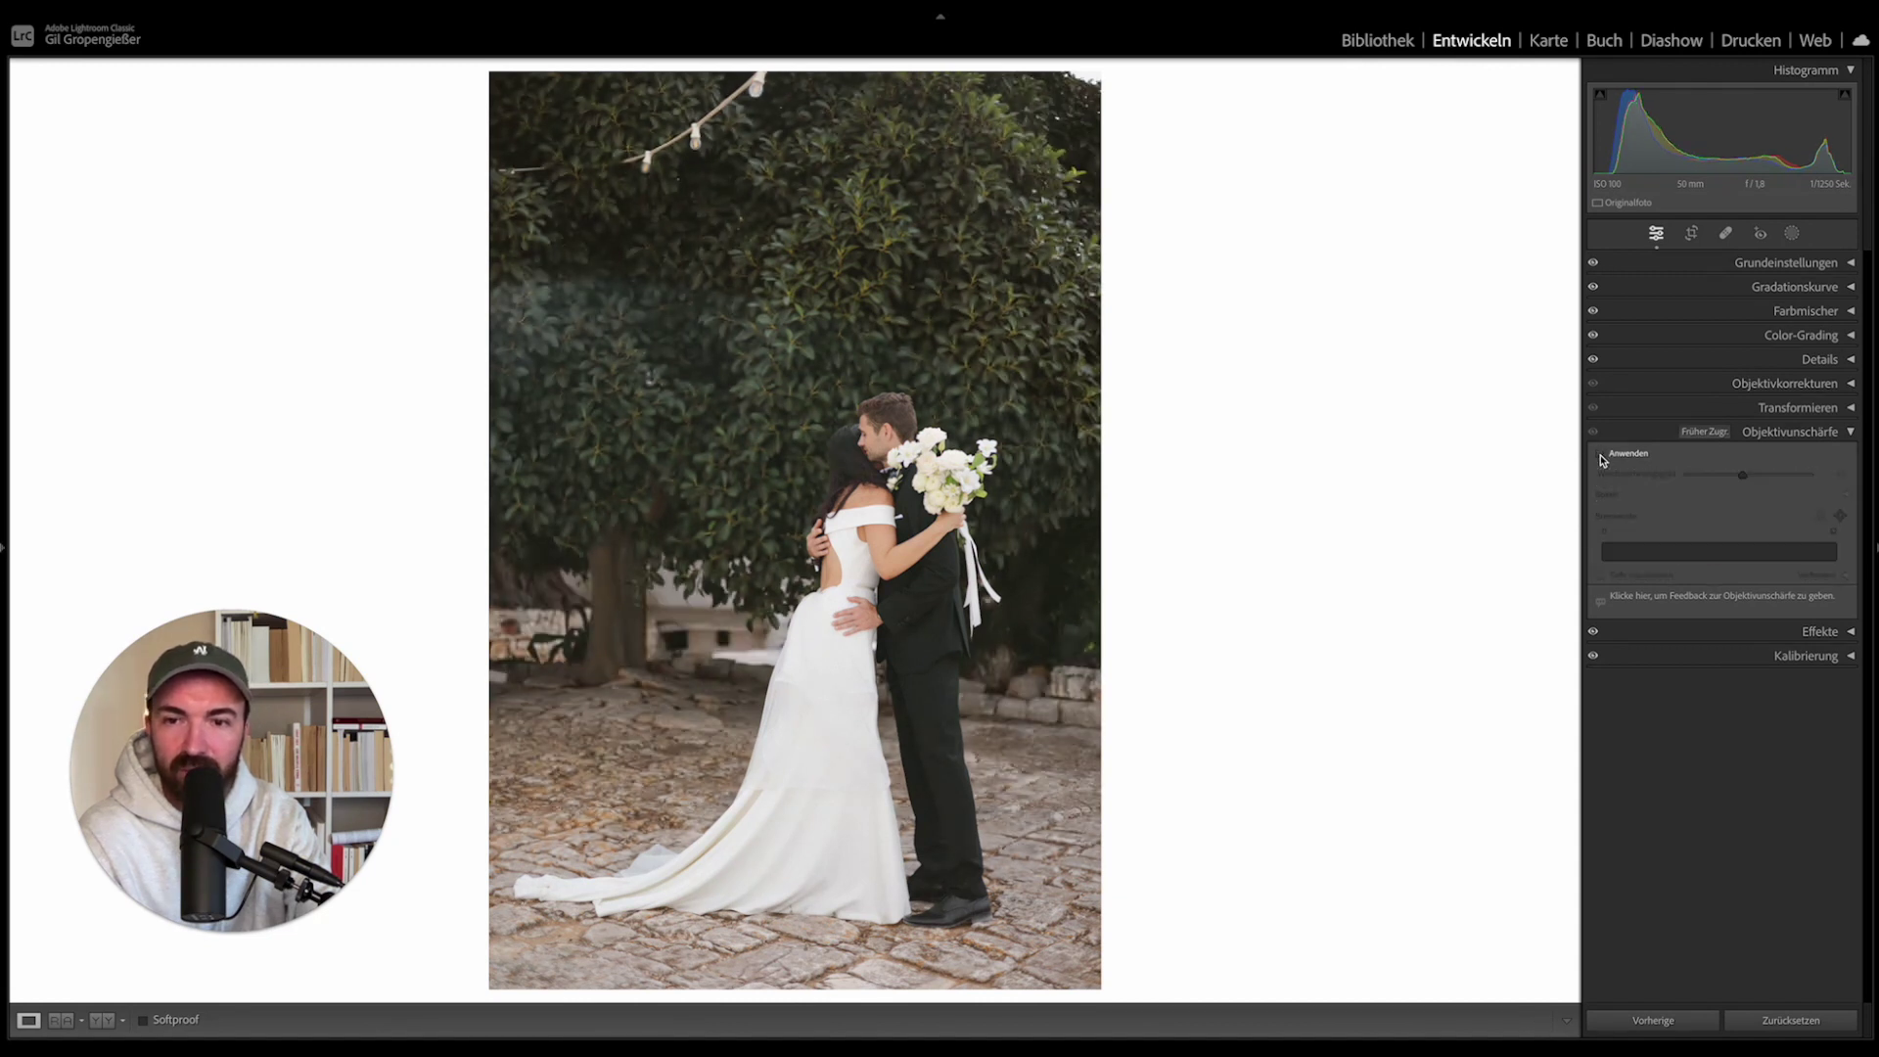
pyautogui.click(1603, 456)
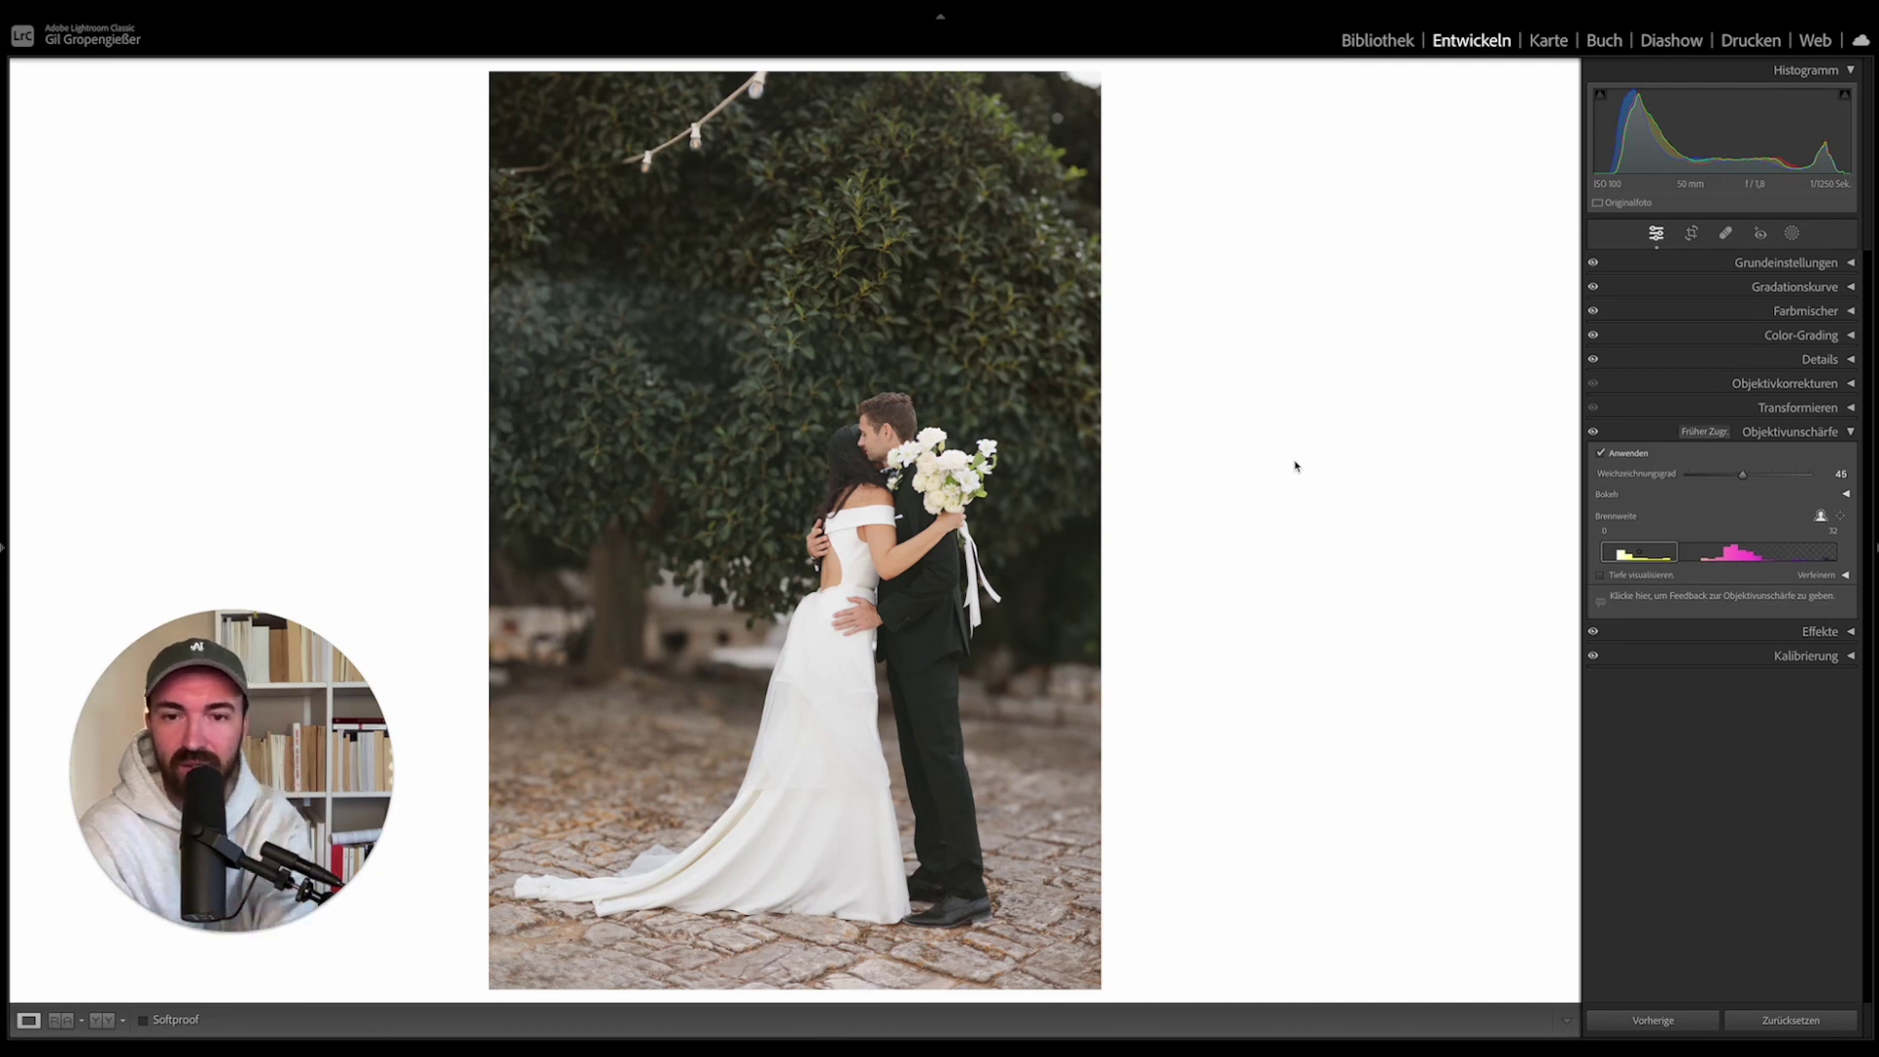
# Shift the Lens Blur focal range to about 42–76, comparing with blur off before re-enabling it.
pyautogui.moveTo(1640, 554)
pyautogui.moveTo(1657, 557); pyautogui.dragTo(1747, 564)
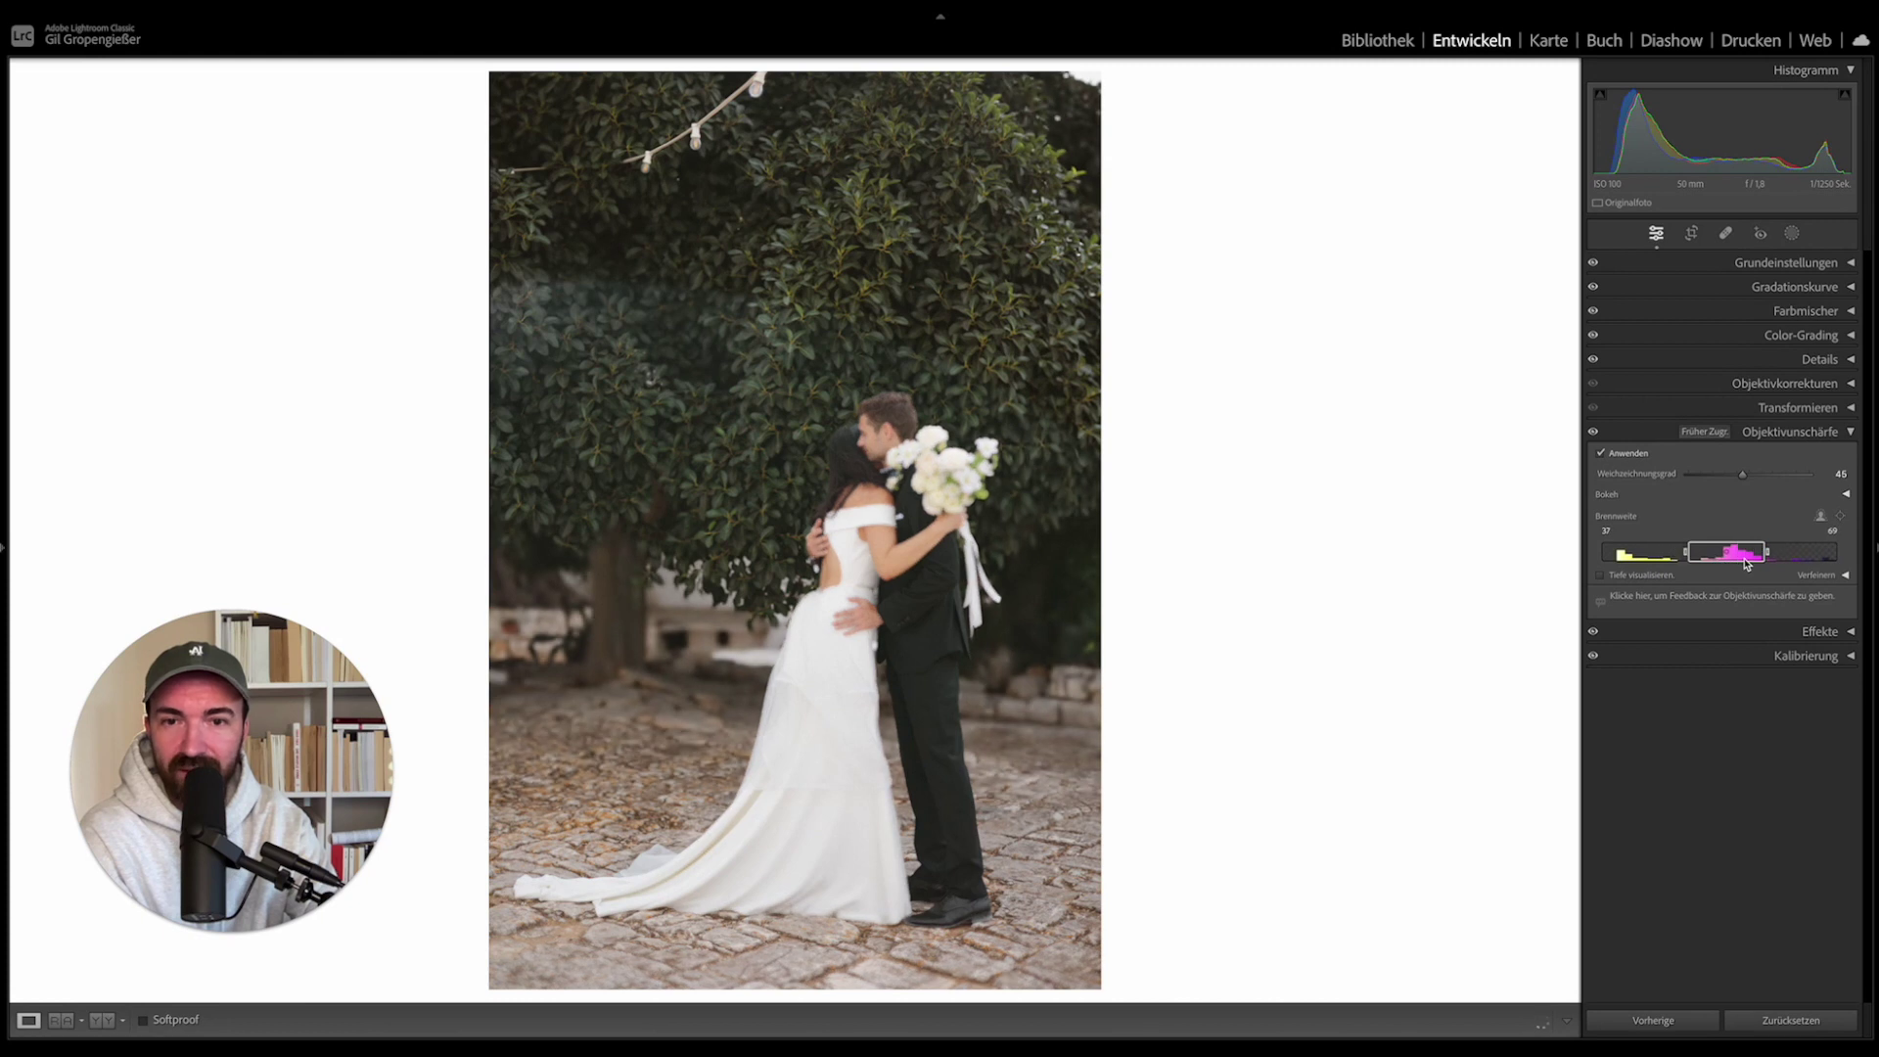
pyautogui.moveTo(1747, 564)
pyautogui.mouseDown()
pyautogui.moveTo(1813, 570)
pyautogui.moveTo(1759, 564)
pyautogui.mouseUp()
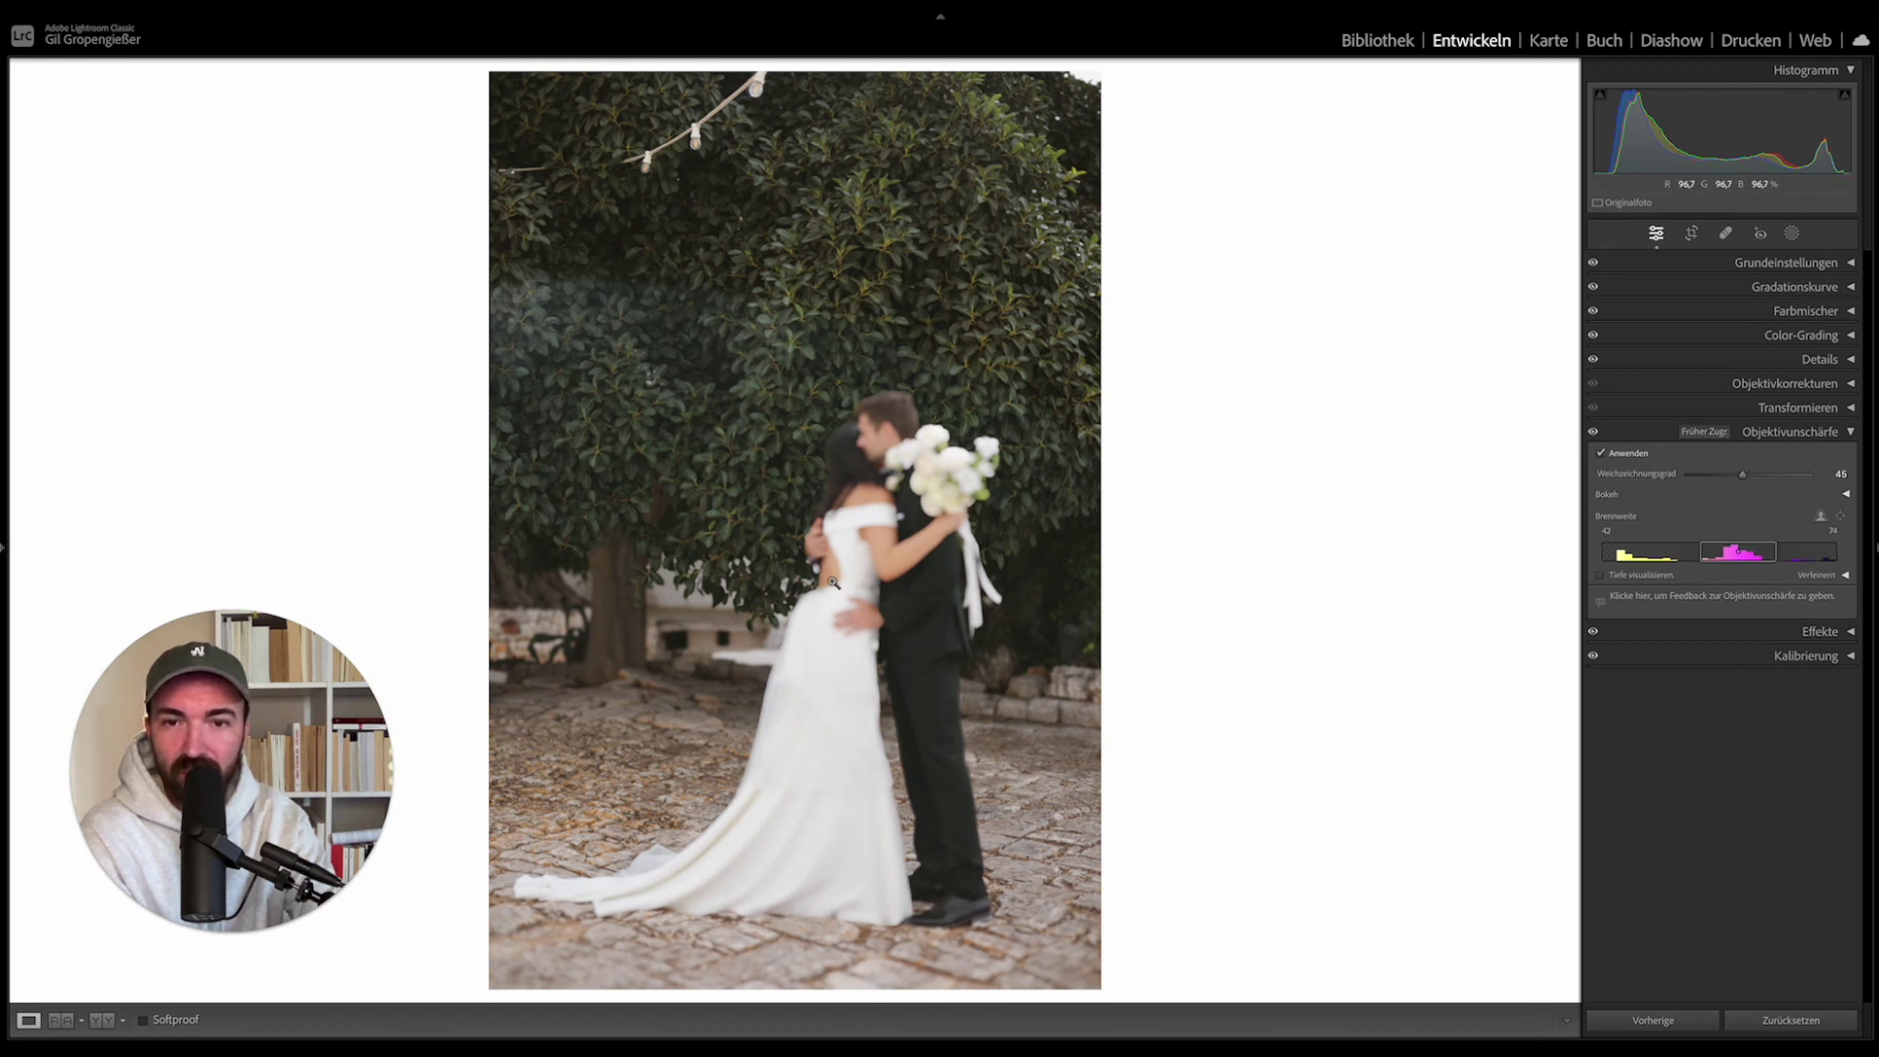
pyautogui.click(1601, 457)
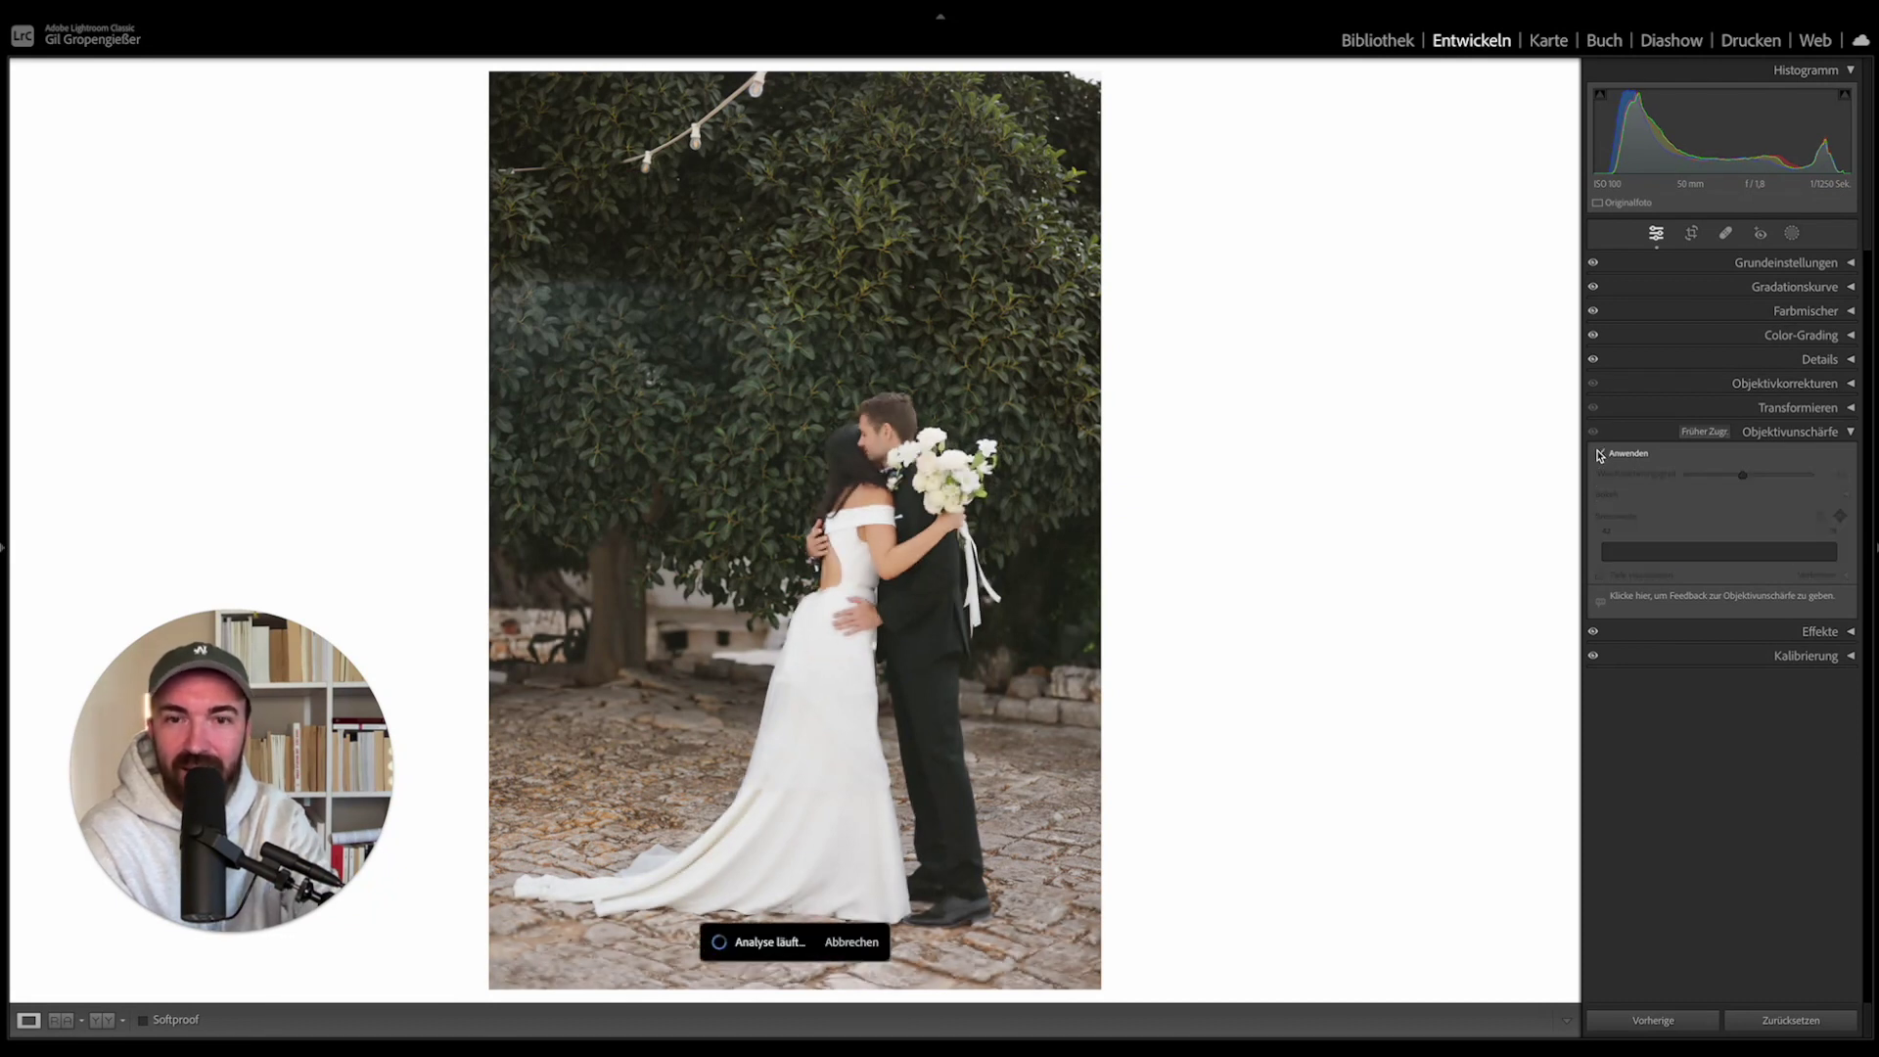
pyautogui.click(1601, 456)
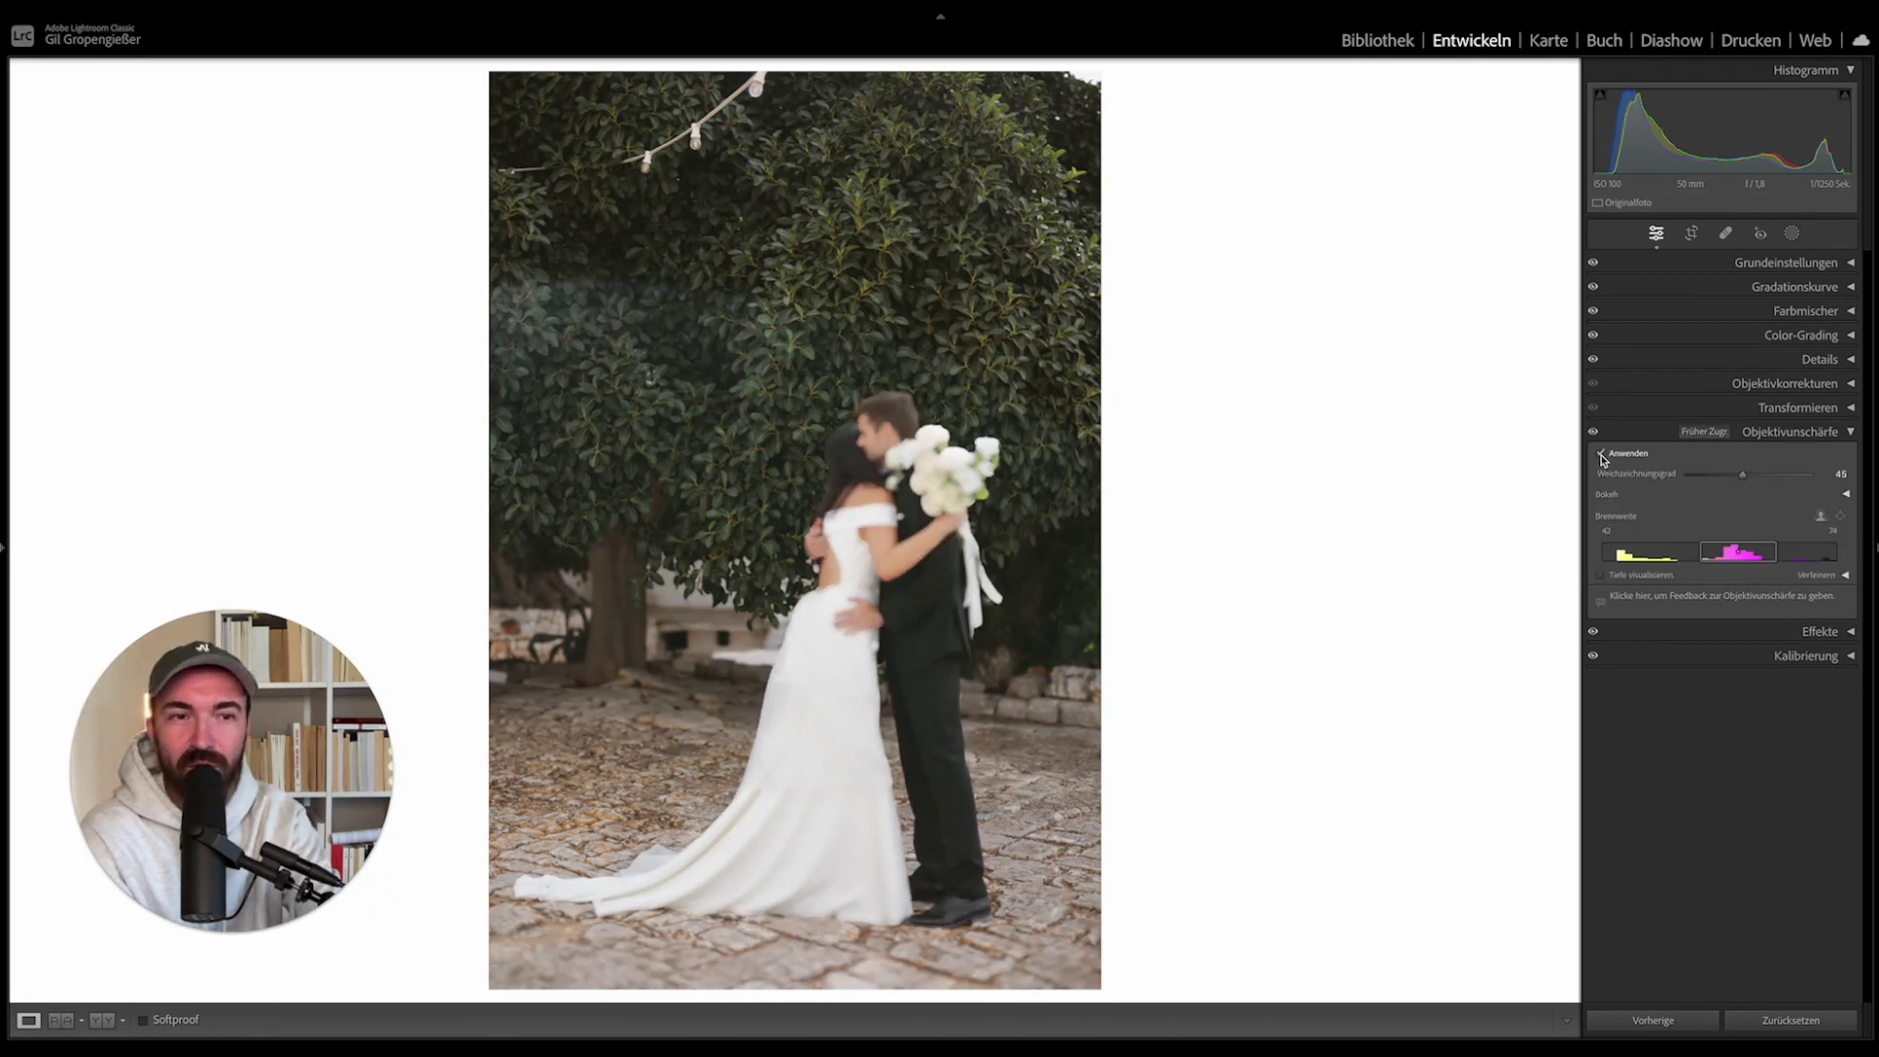
pyautogui.click(1601, 455)
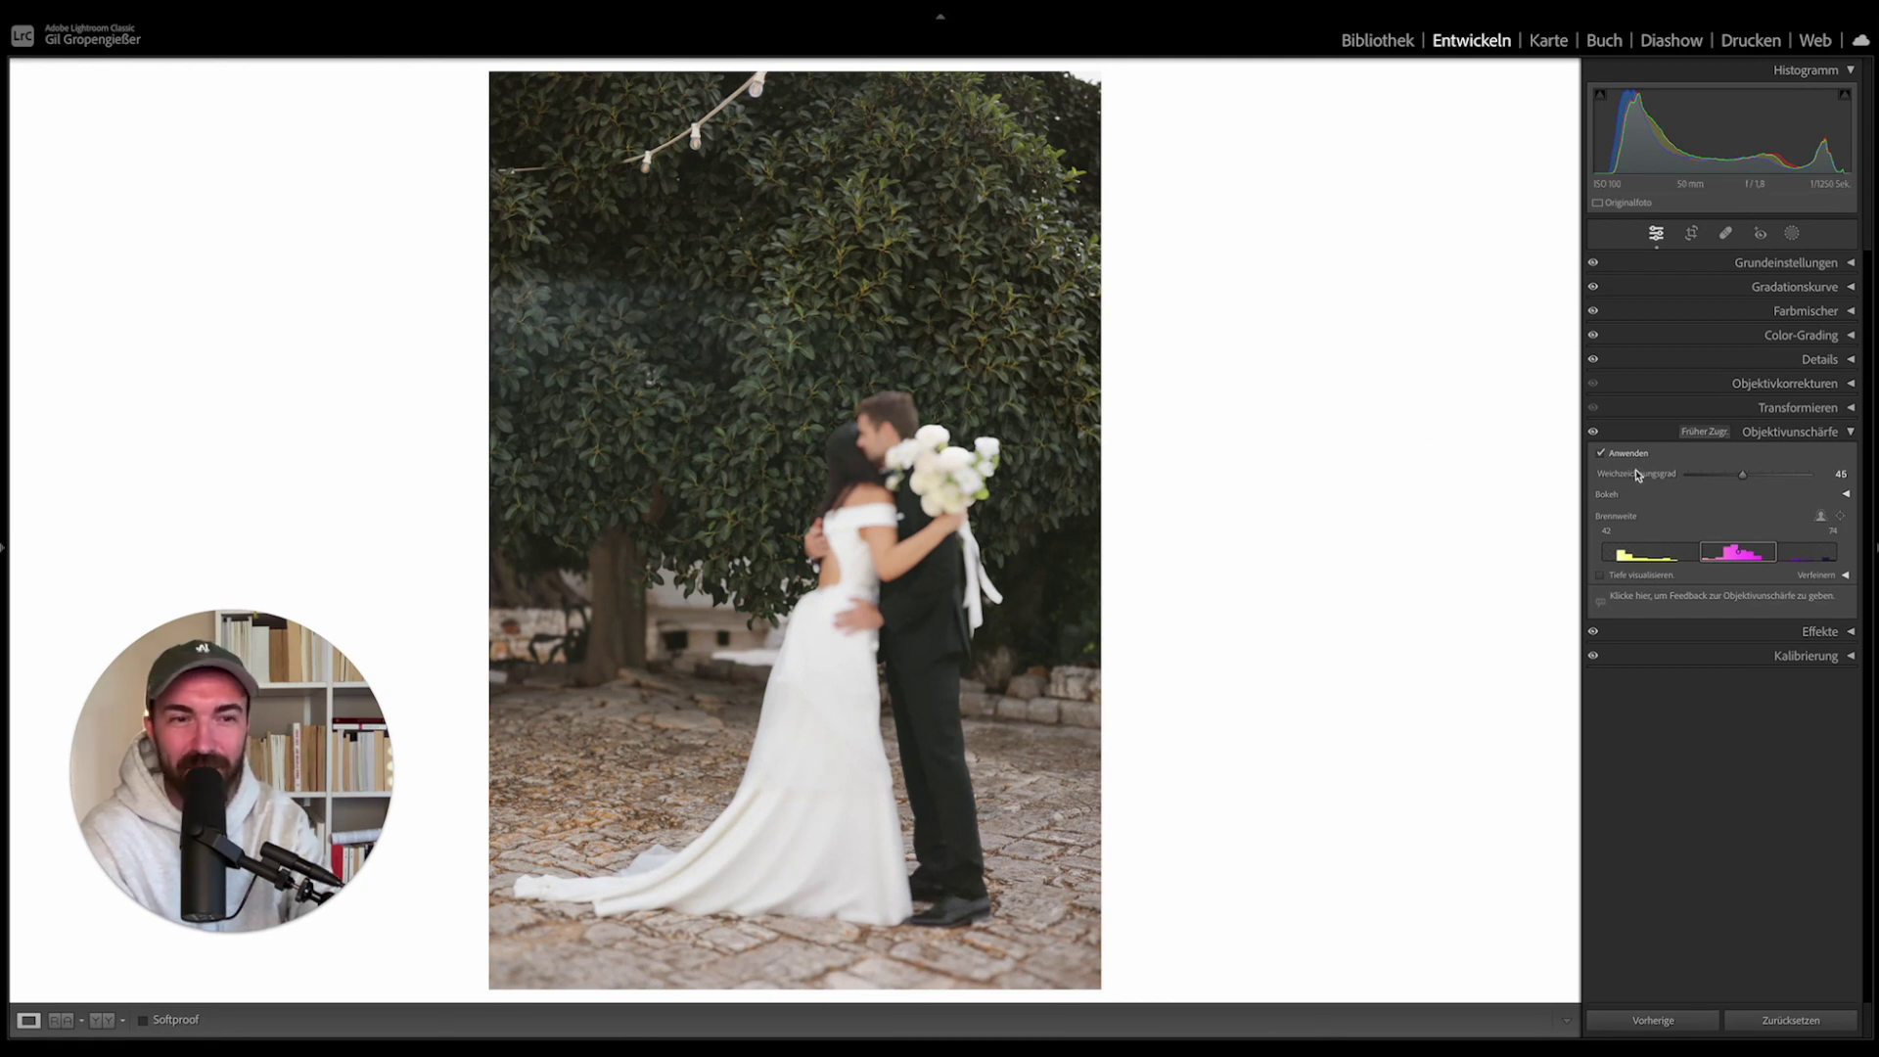
pyautogui.moveTo(1736, 554)
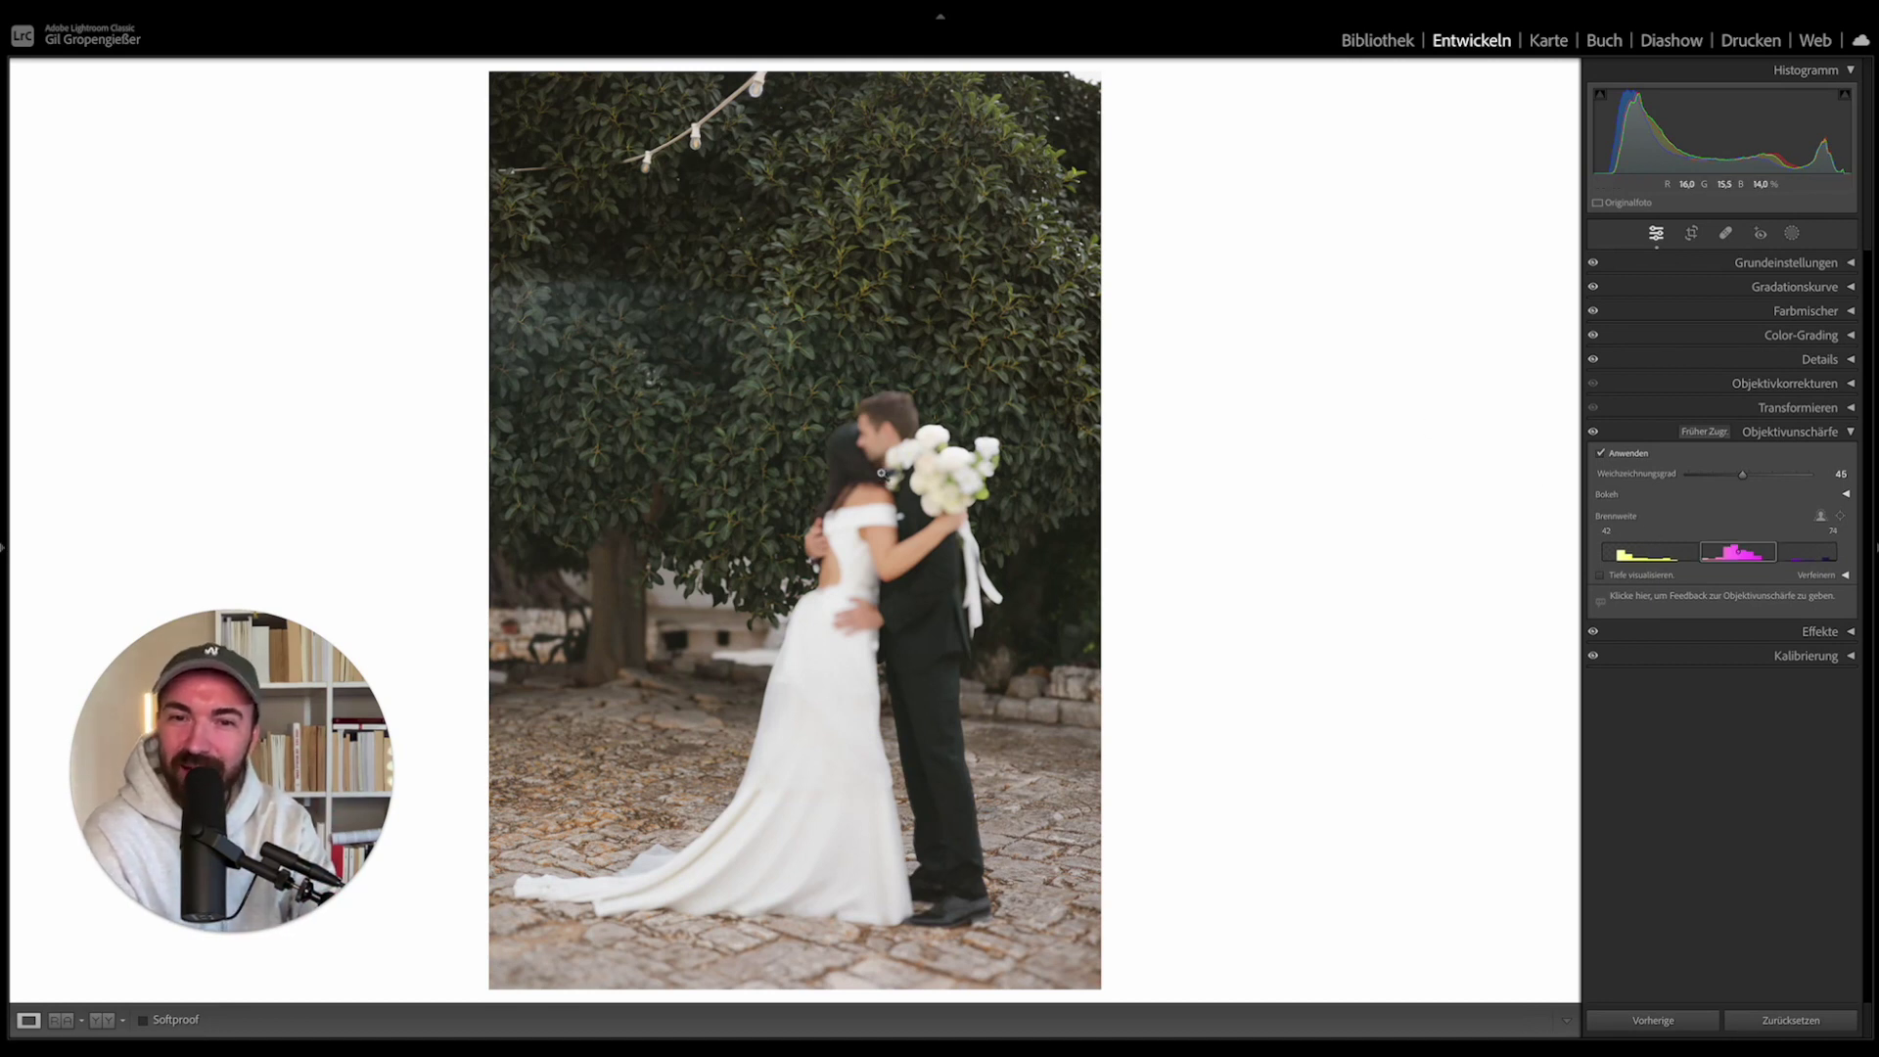
# Inspect the couple zoomed in, move the focal range back to about 0–32, and set strength near 55.
pyautogui.click(881, 474)
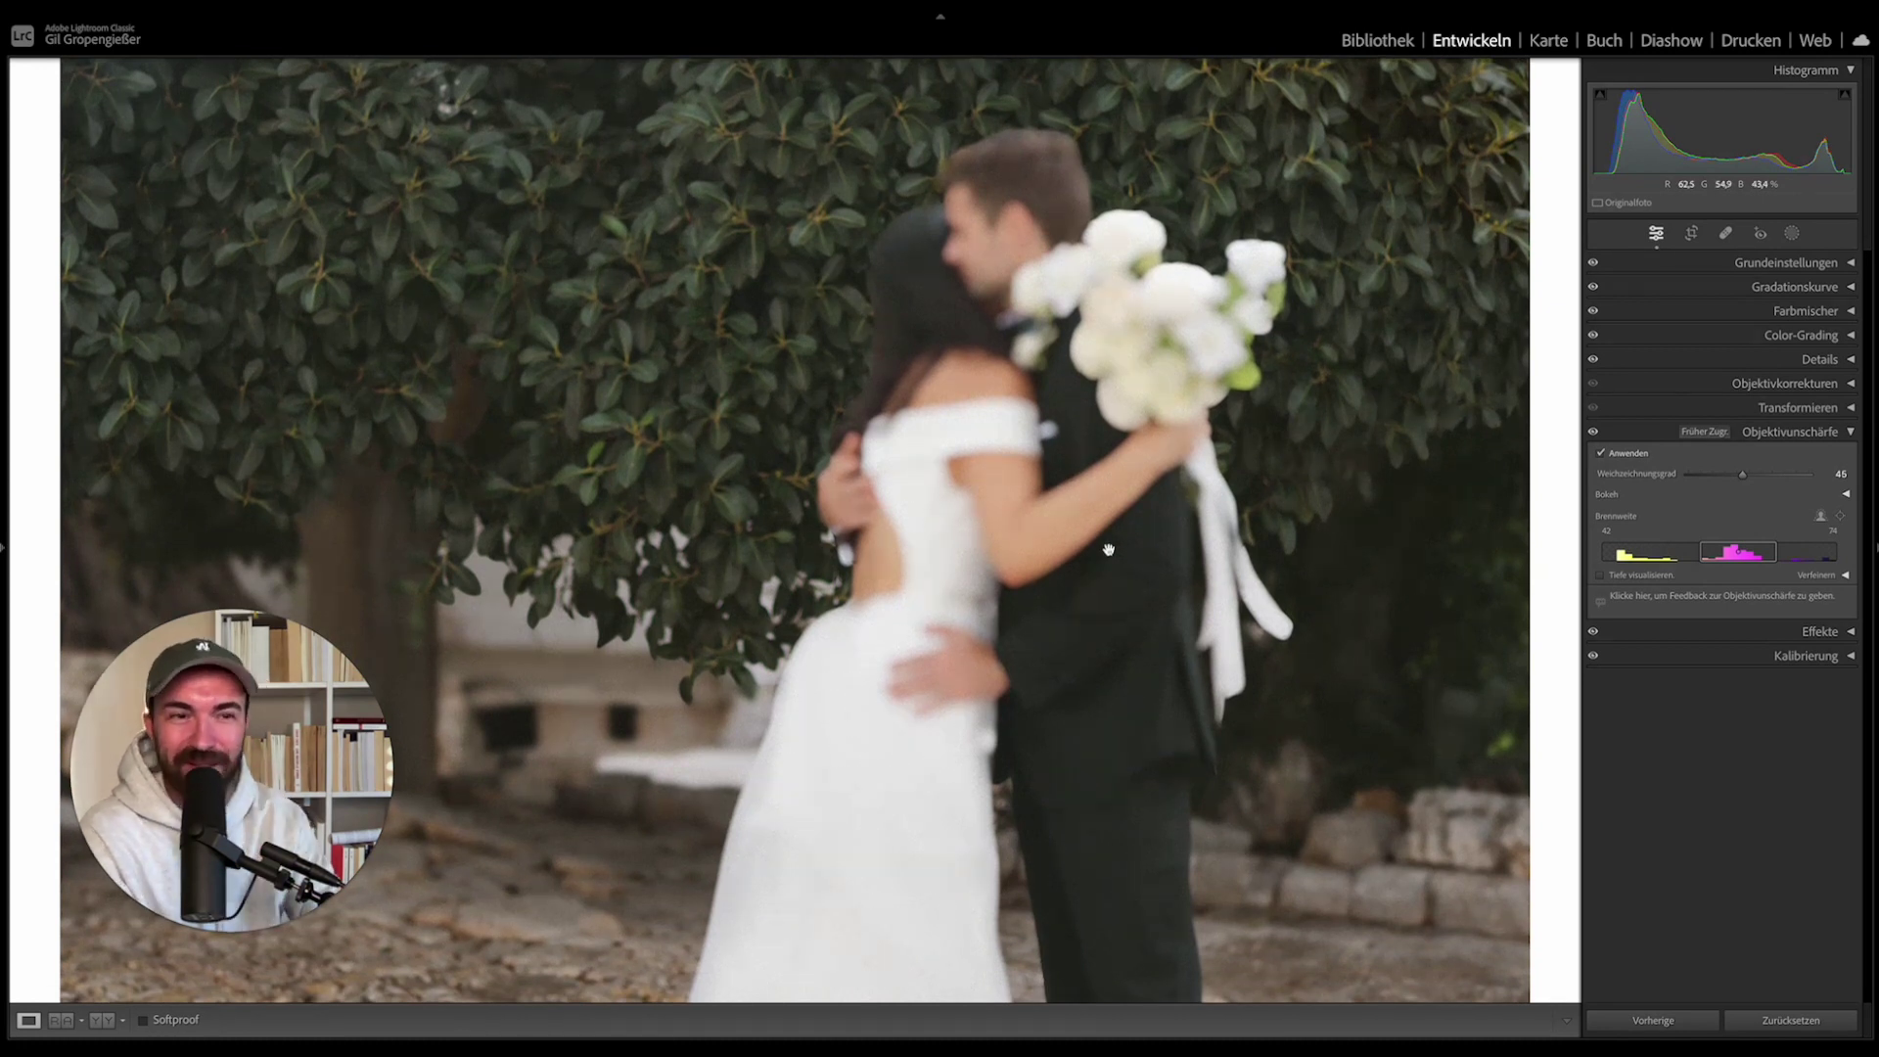
pyautogui.click(1056, 409)
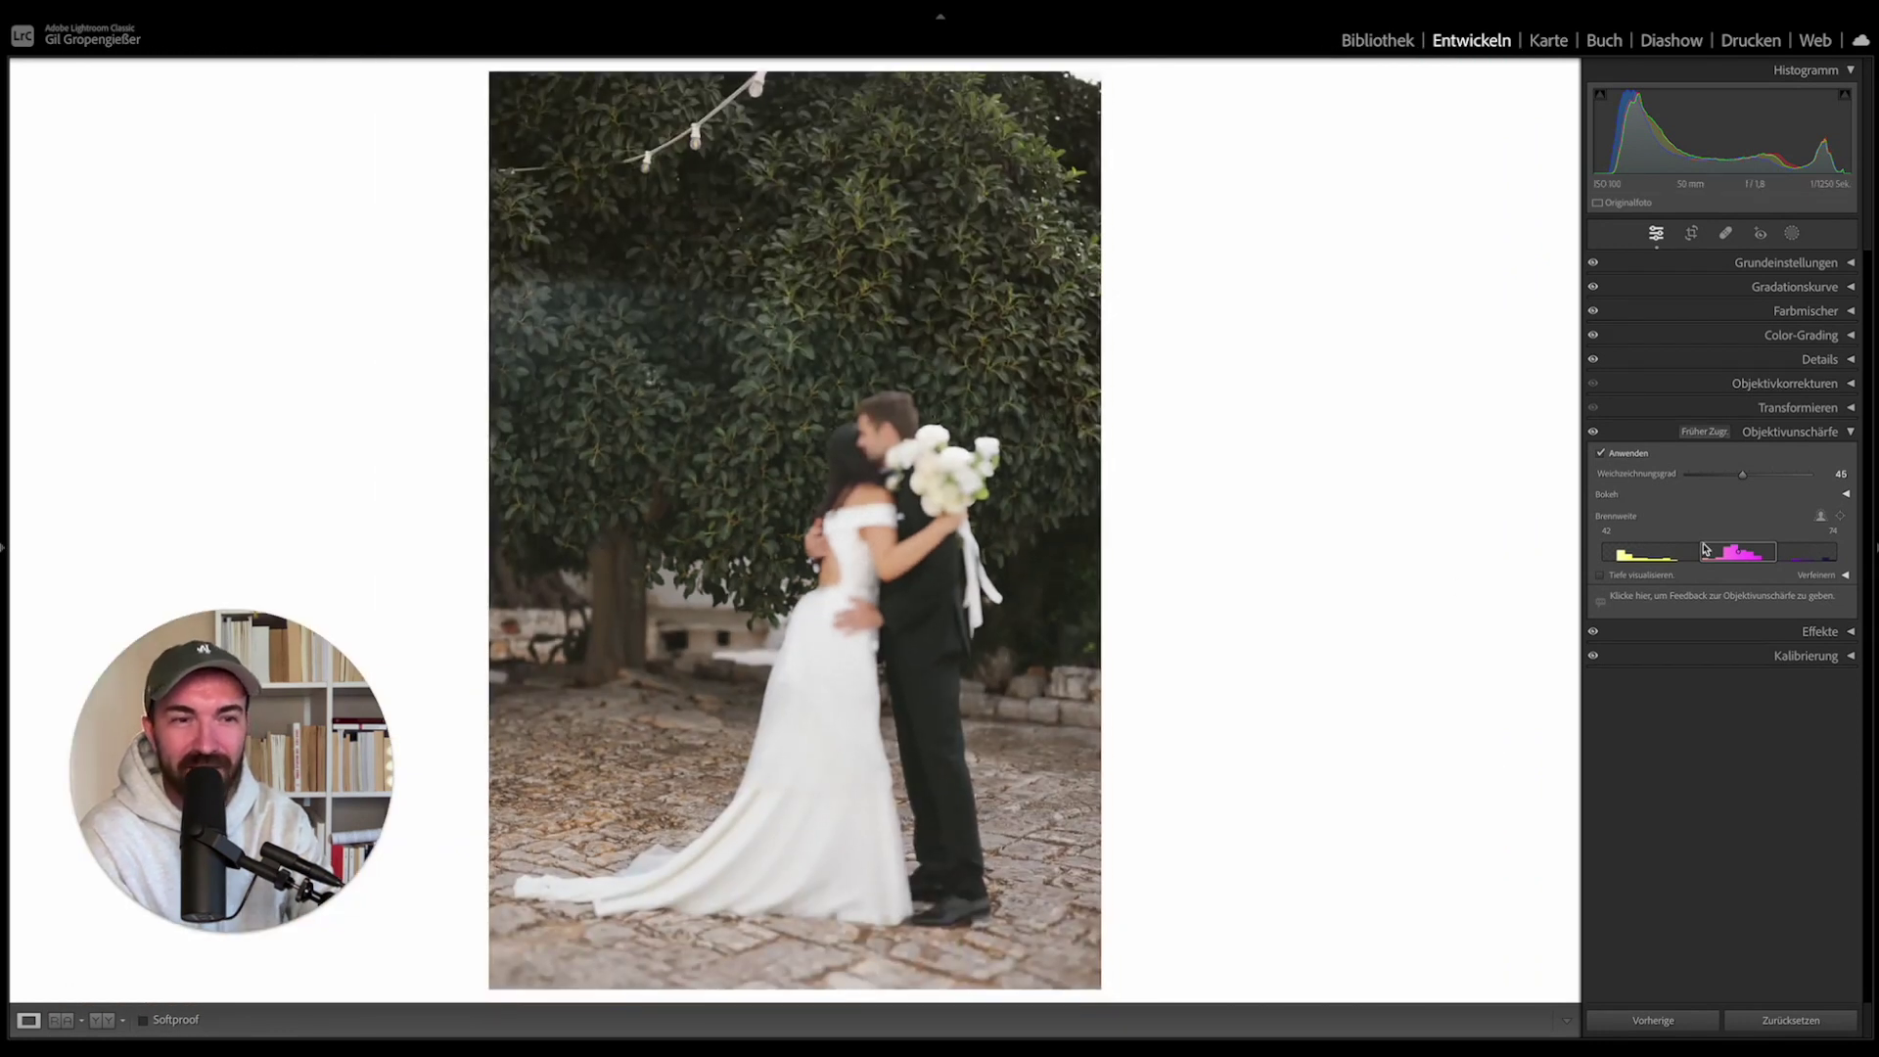
pyautogui.moveTo(1739, 553); pyautogui.dragTo(1641, 554)
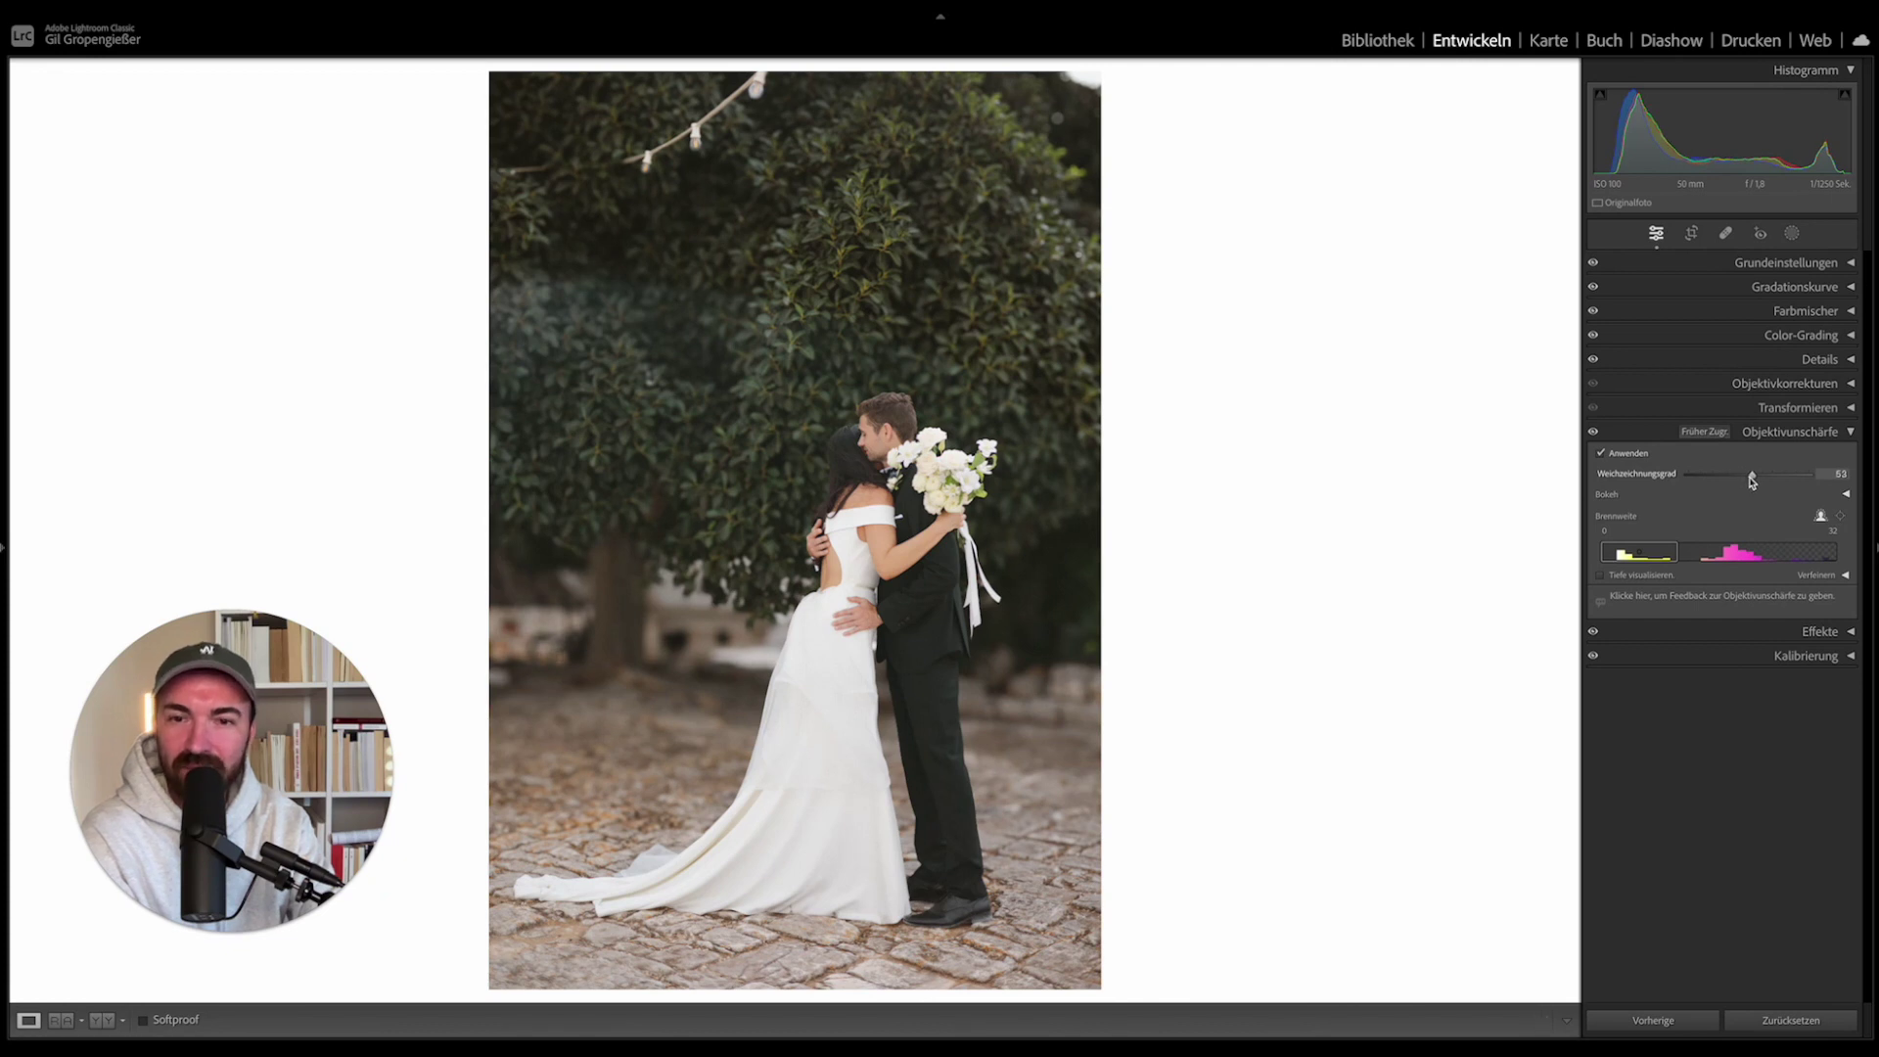
pyautogui.moveTo(1755, 479); pyautogui.dragTo(1753, 479)
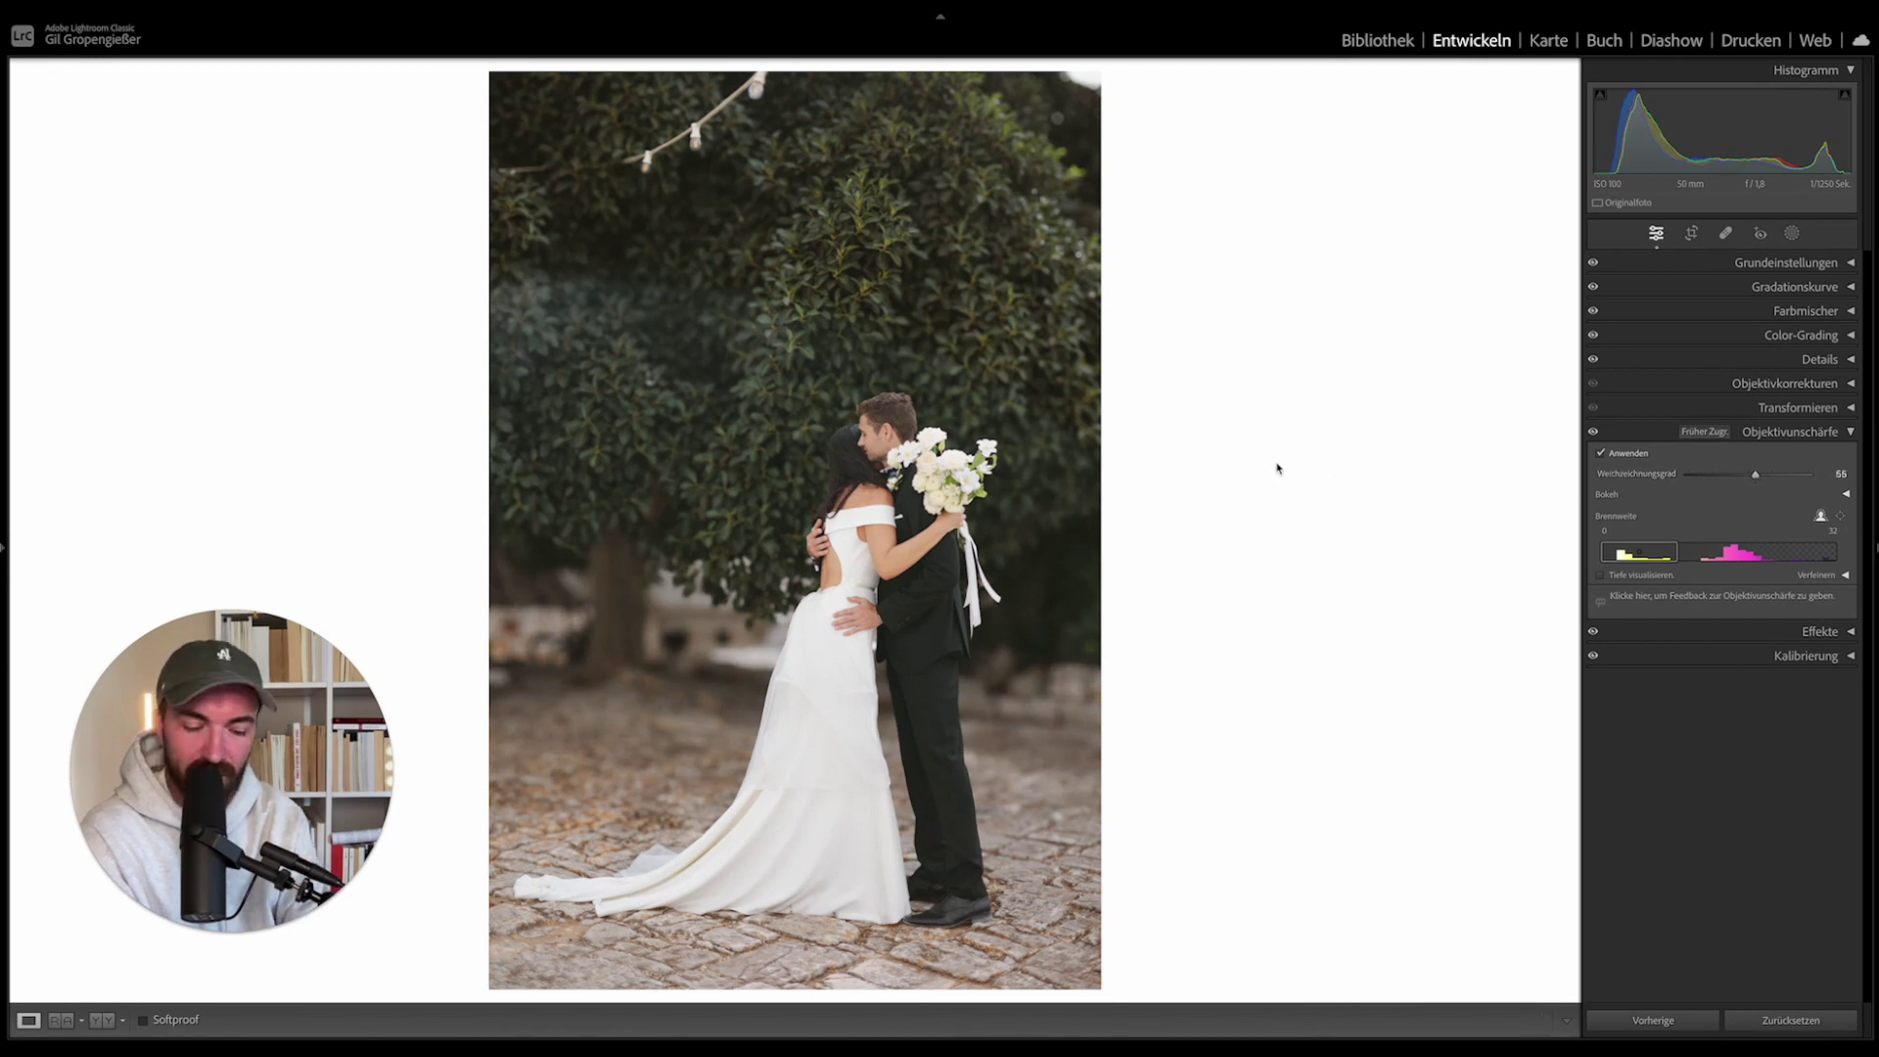
# On the walking couple photo, enable Lens Blur and reduce its strength from 60 to 25.
pyautogui.press('Right')
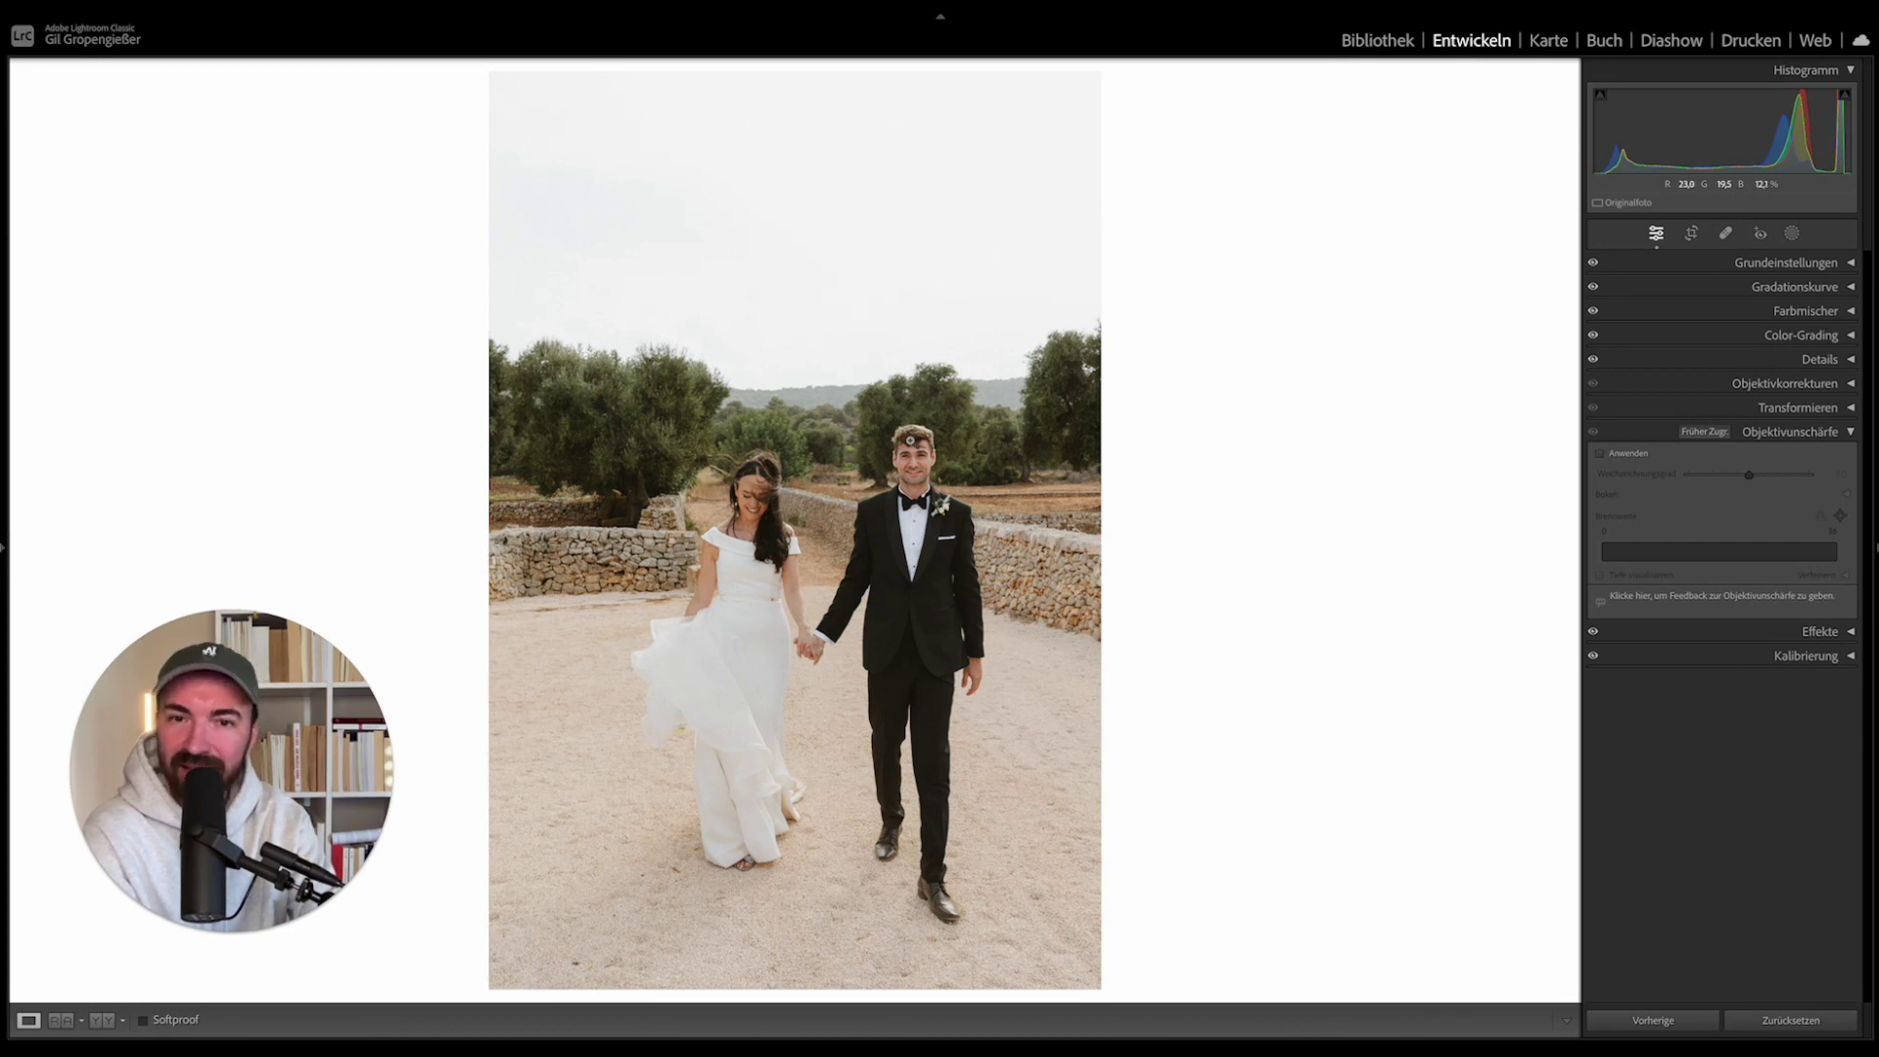
pyautogui.click(1602, 455)
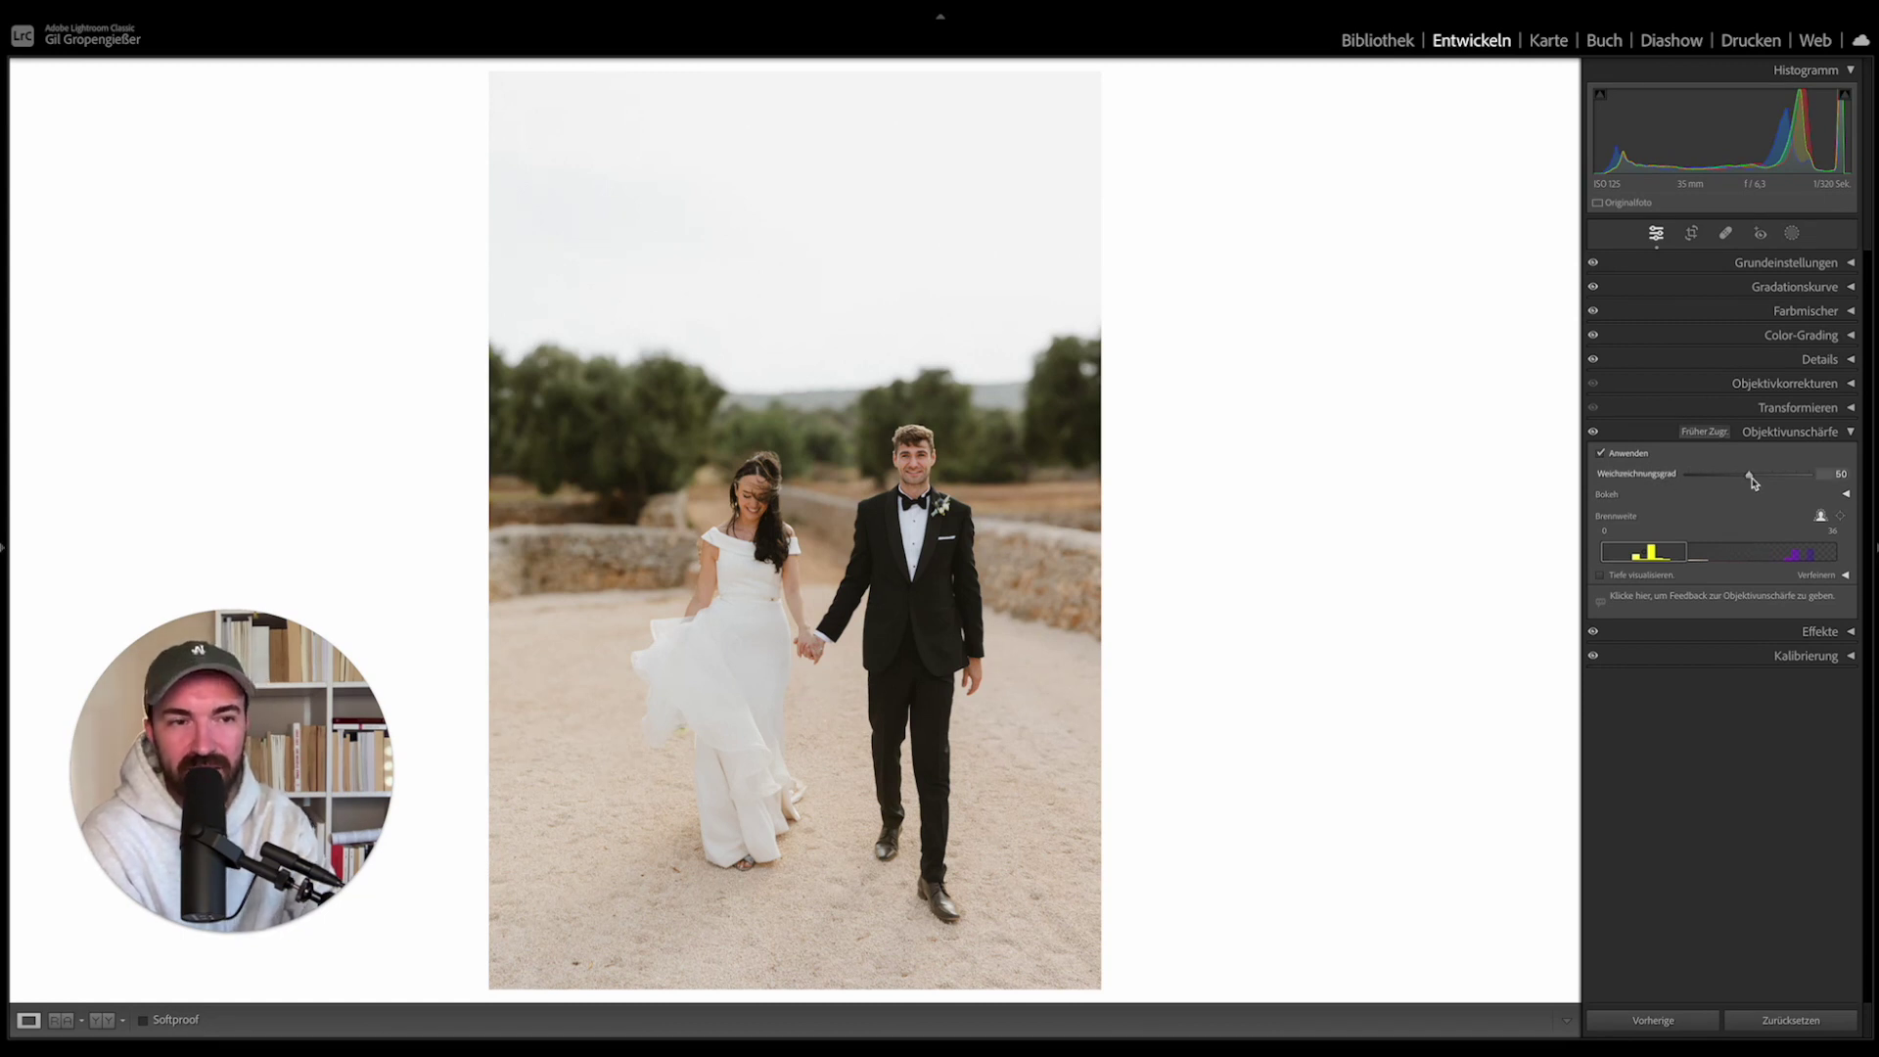
pyautogui.moveTo(1741, 477); pyautogui.dragTo(1719, 479)
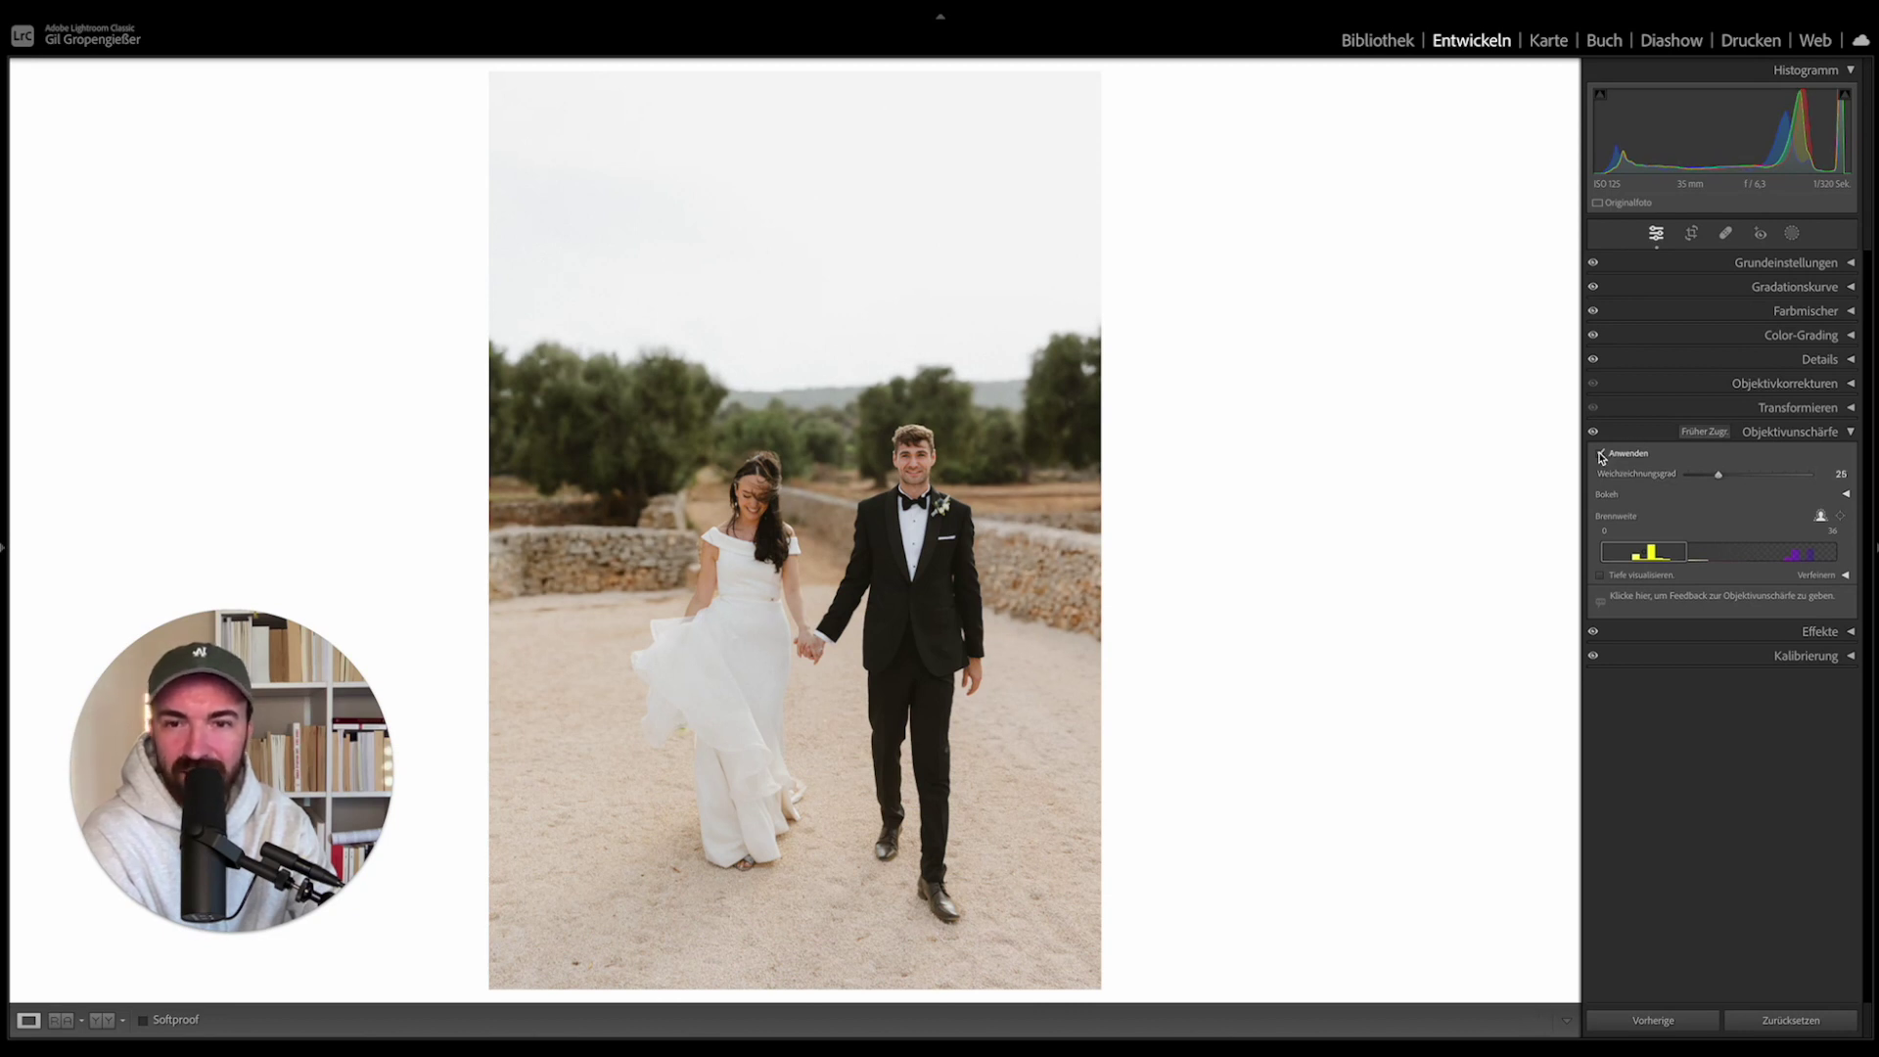
pyautogui.click(1601, 454)
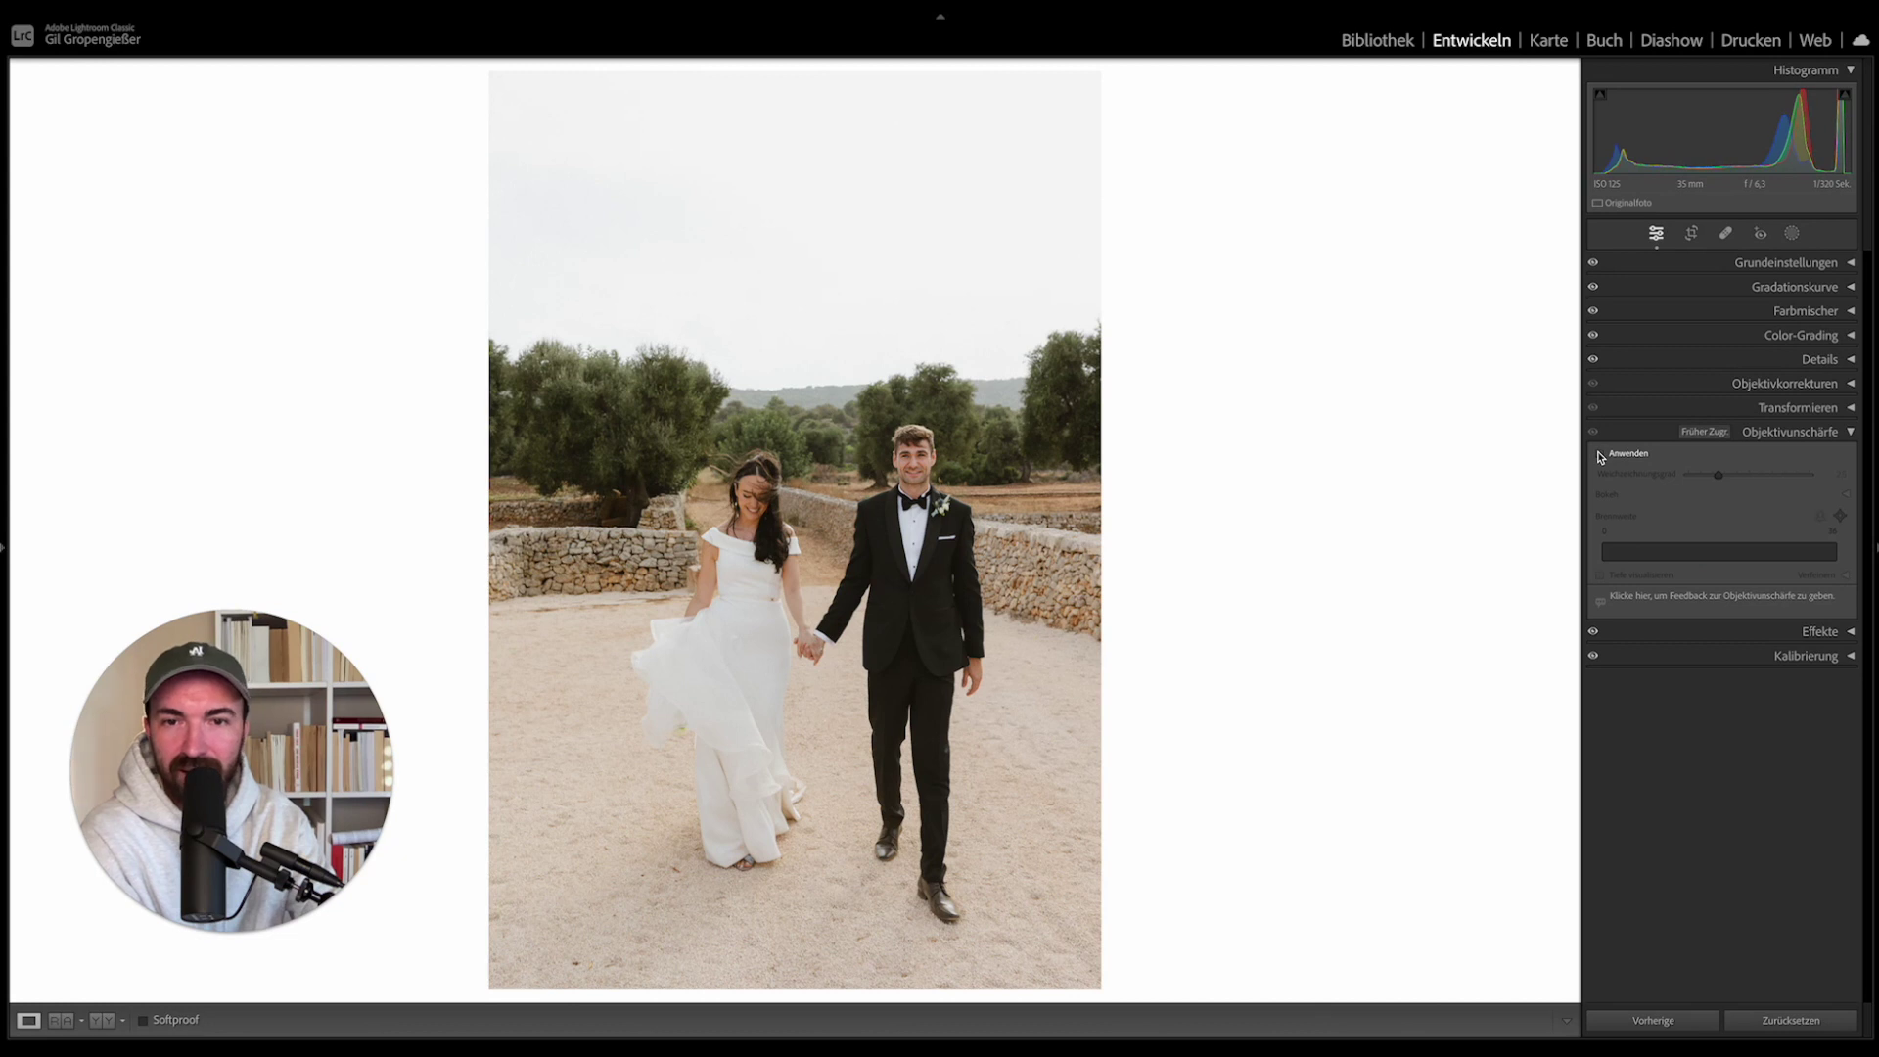
pyautogui.click(1602, 455)
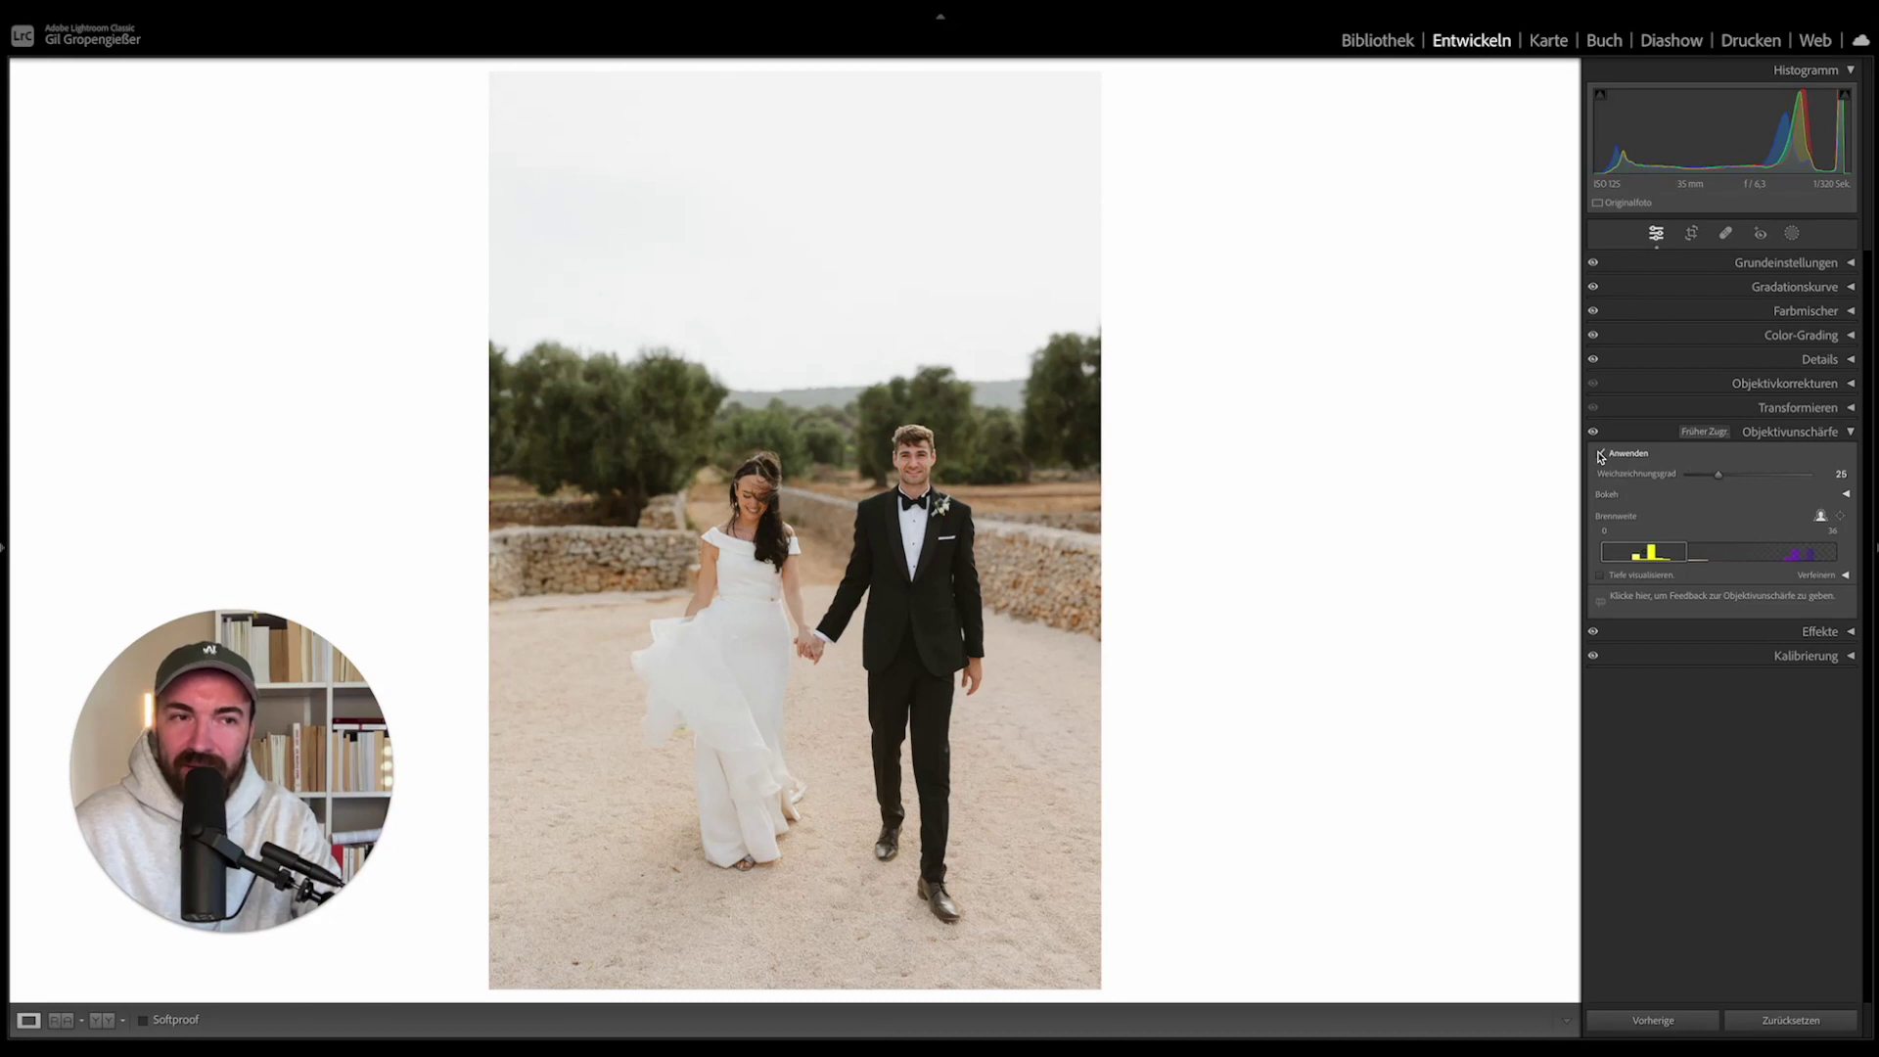
pyautogui.click(1601, 455)
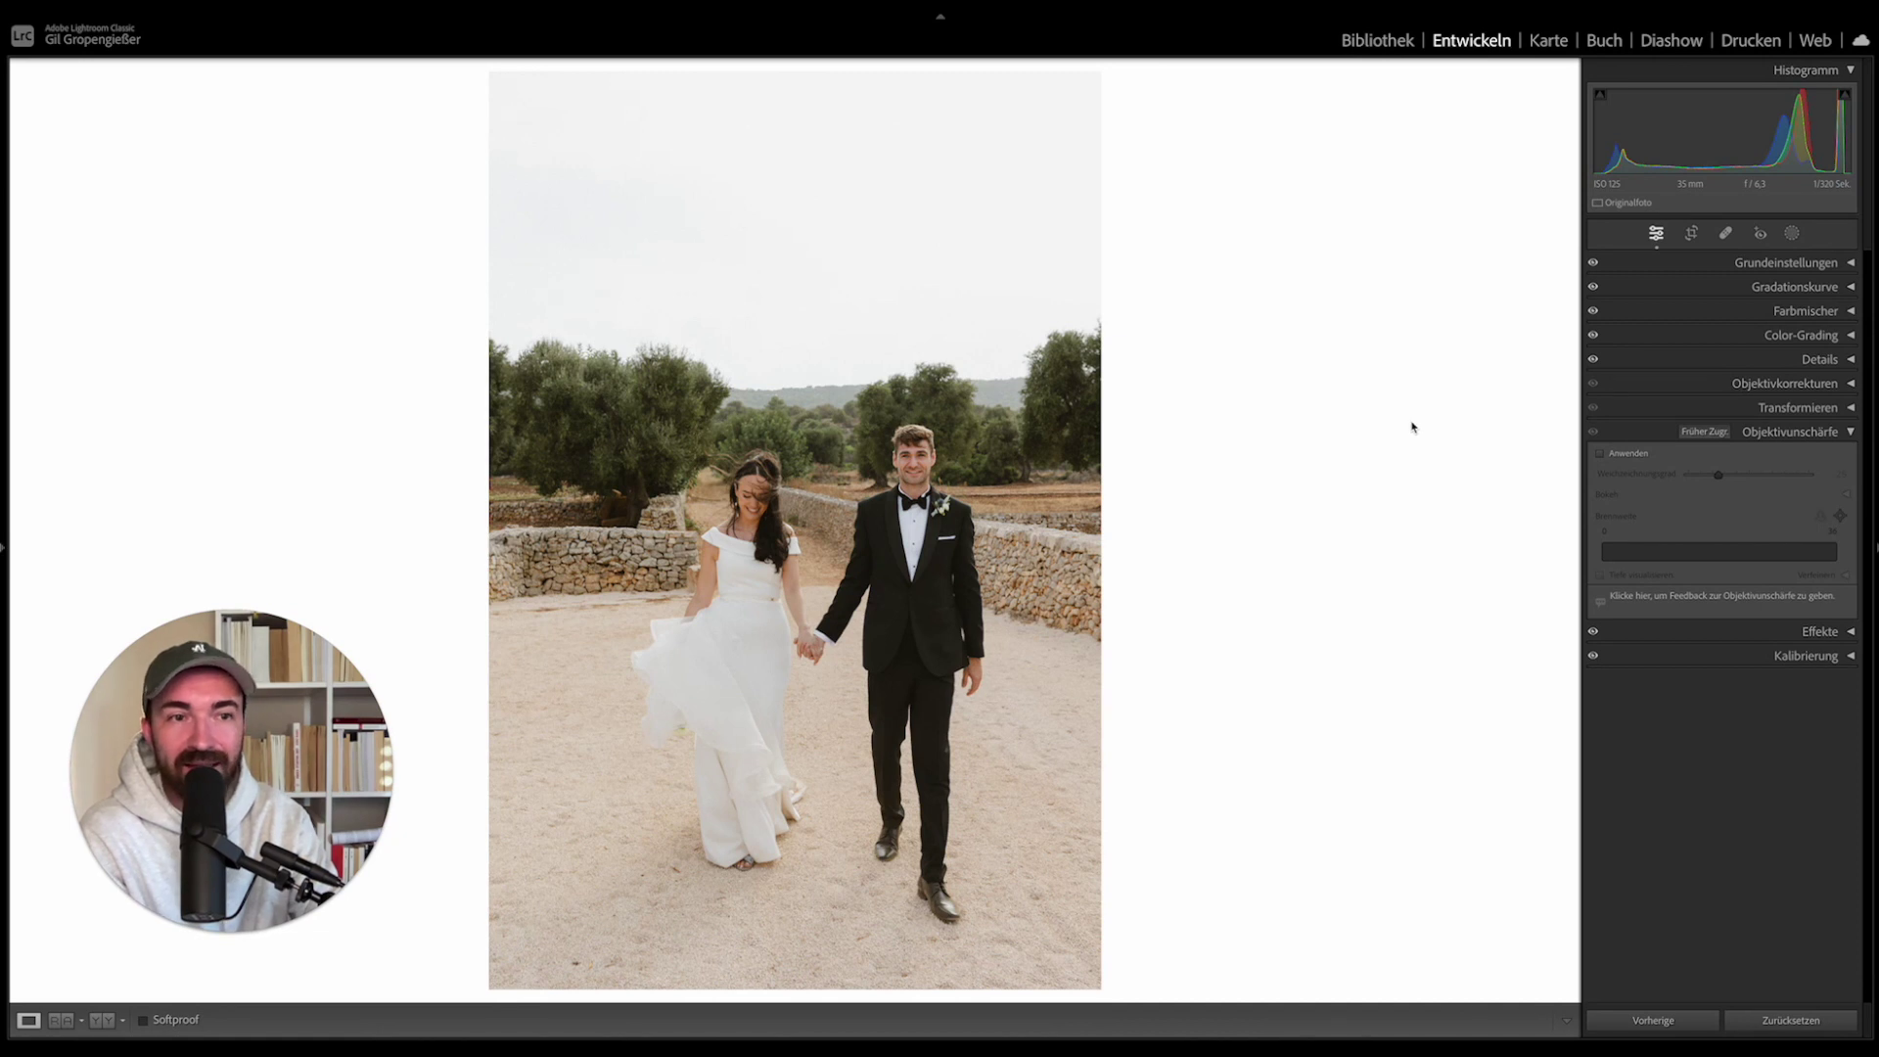
pyautogui.click(1601, 453)
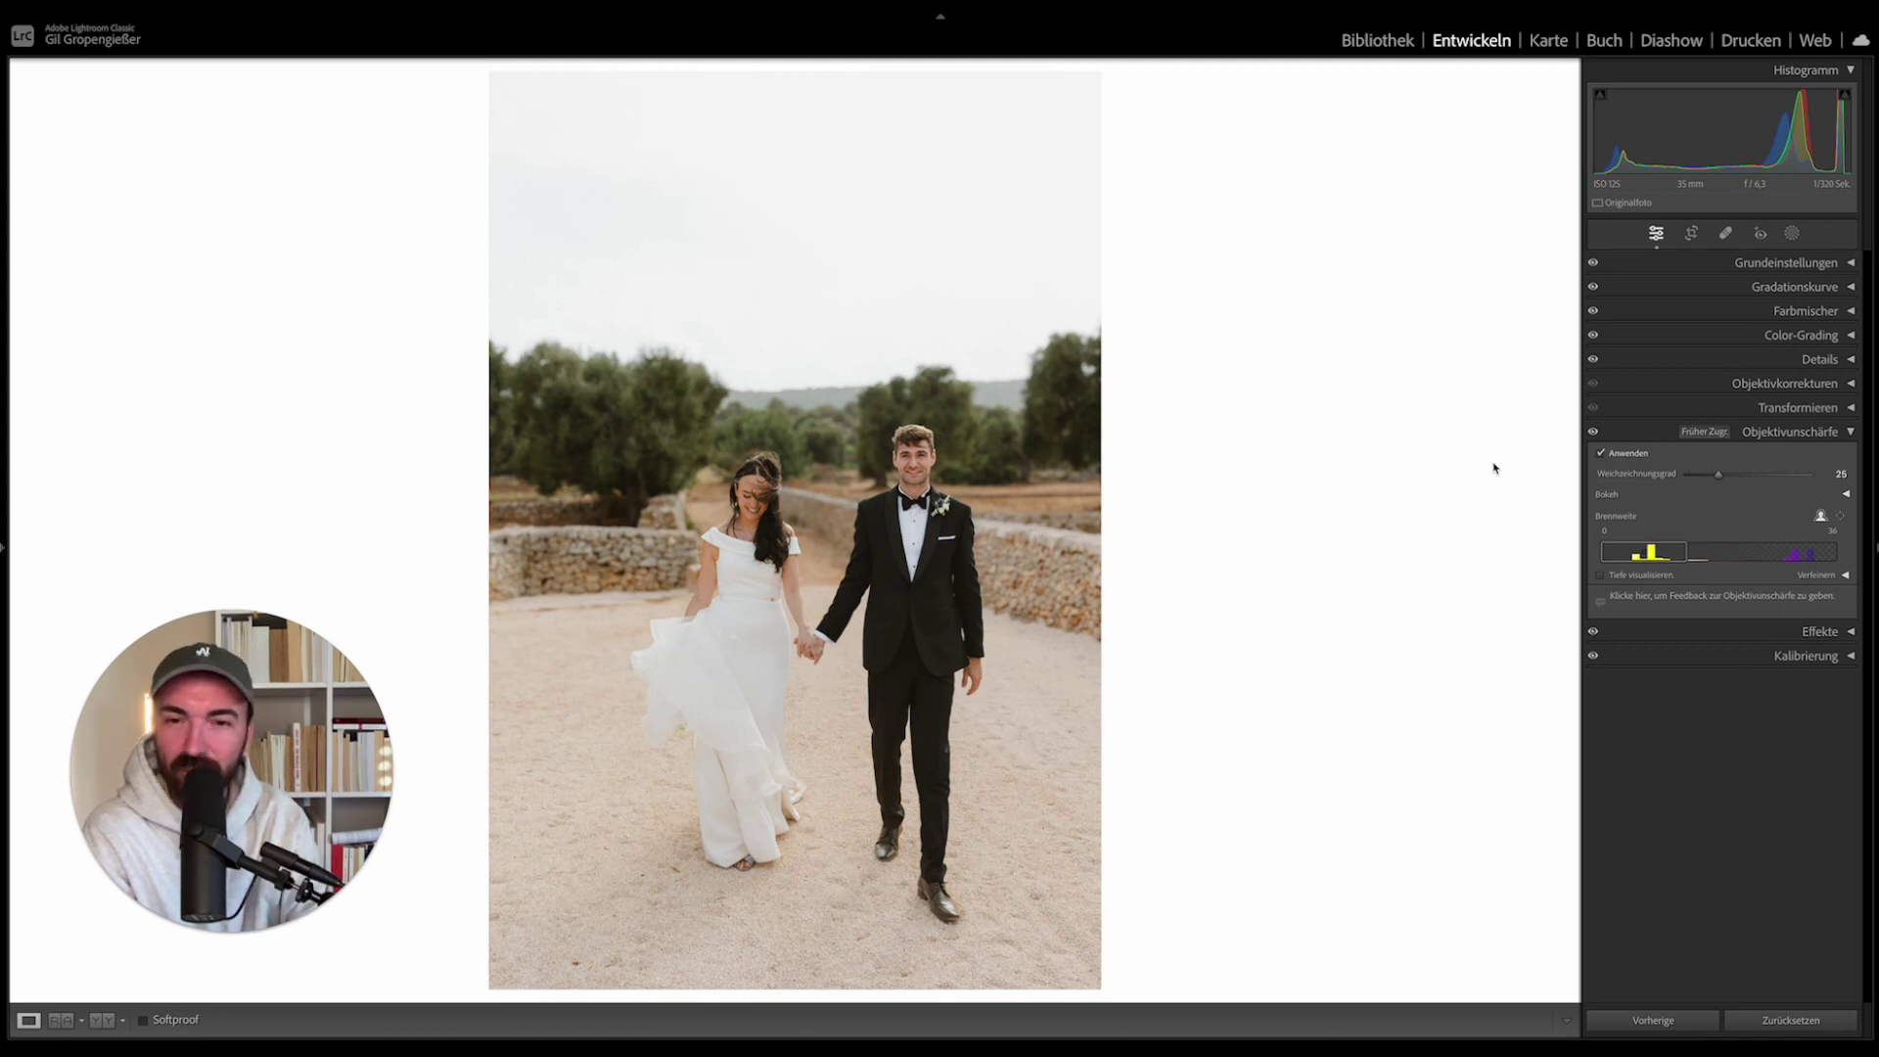
# Open the group photo by the white building, enable Lens Blur, and ease strength to 28.
pyautogui.press('Right')
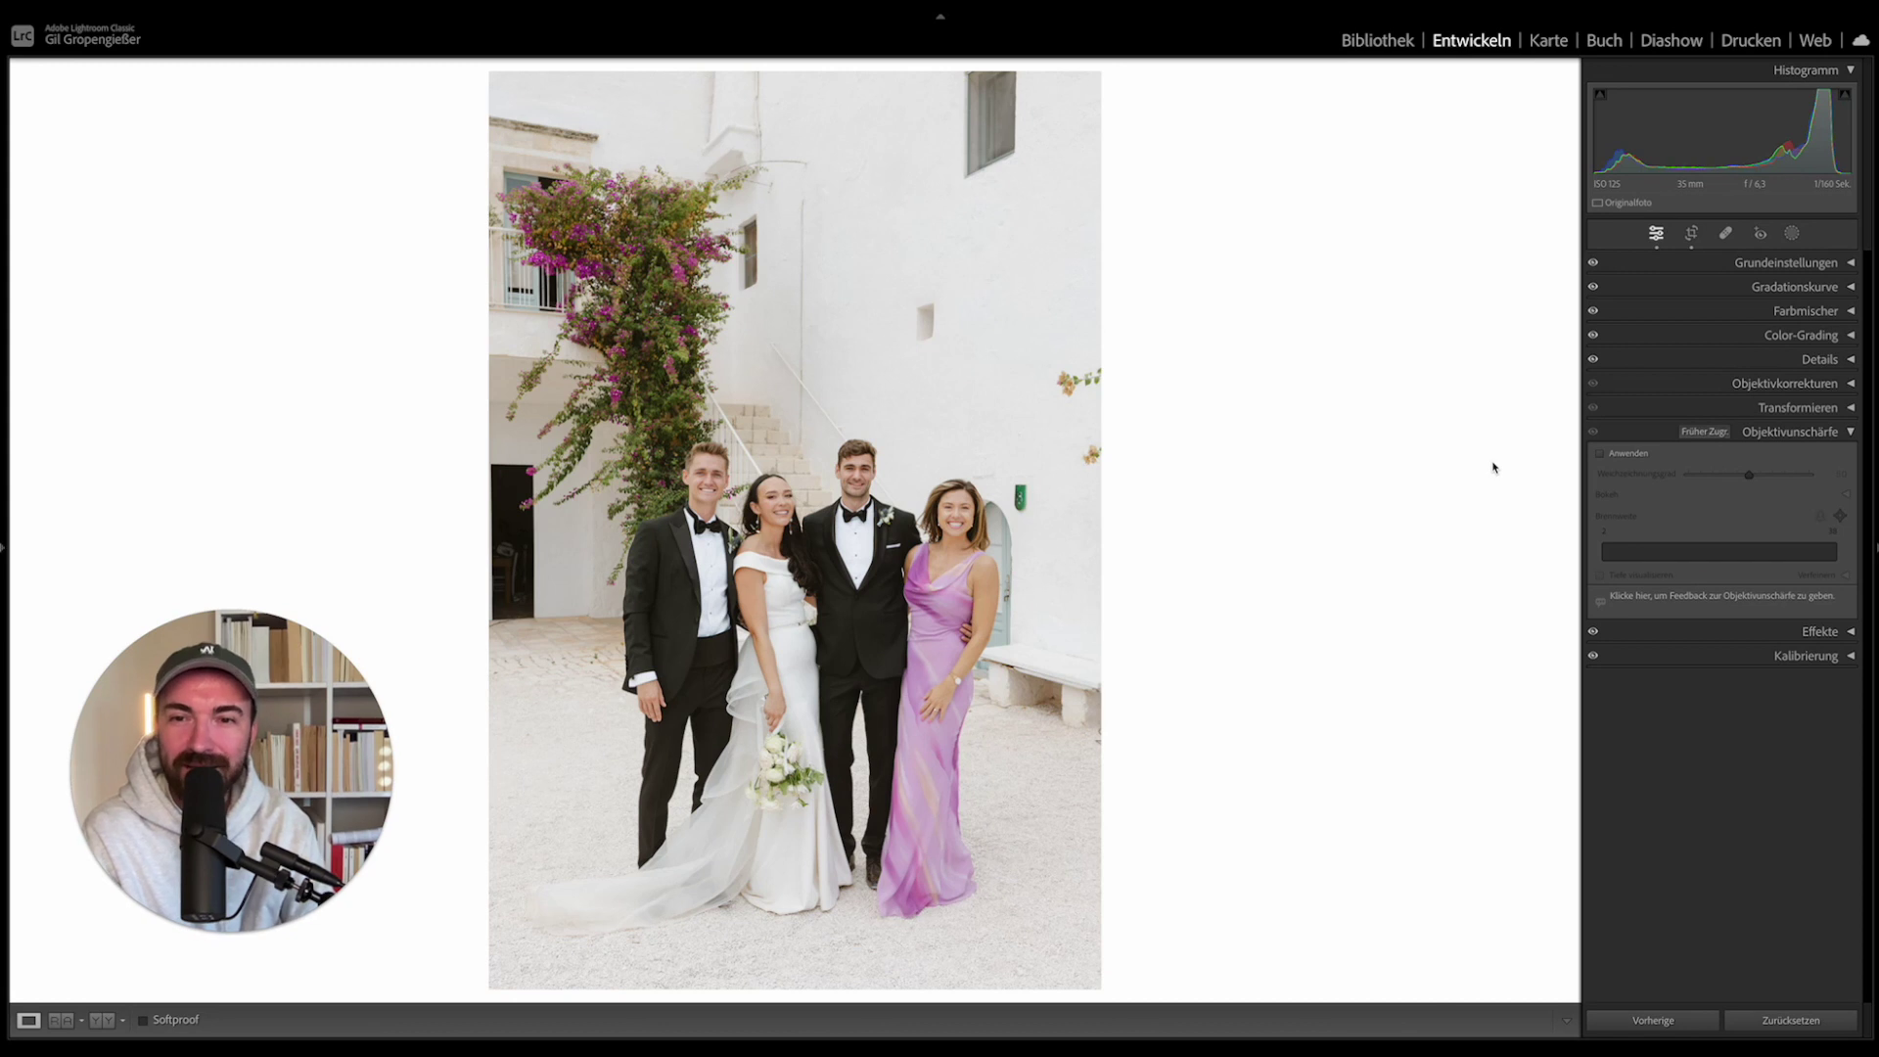
pyautogui.click(1600, 453)
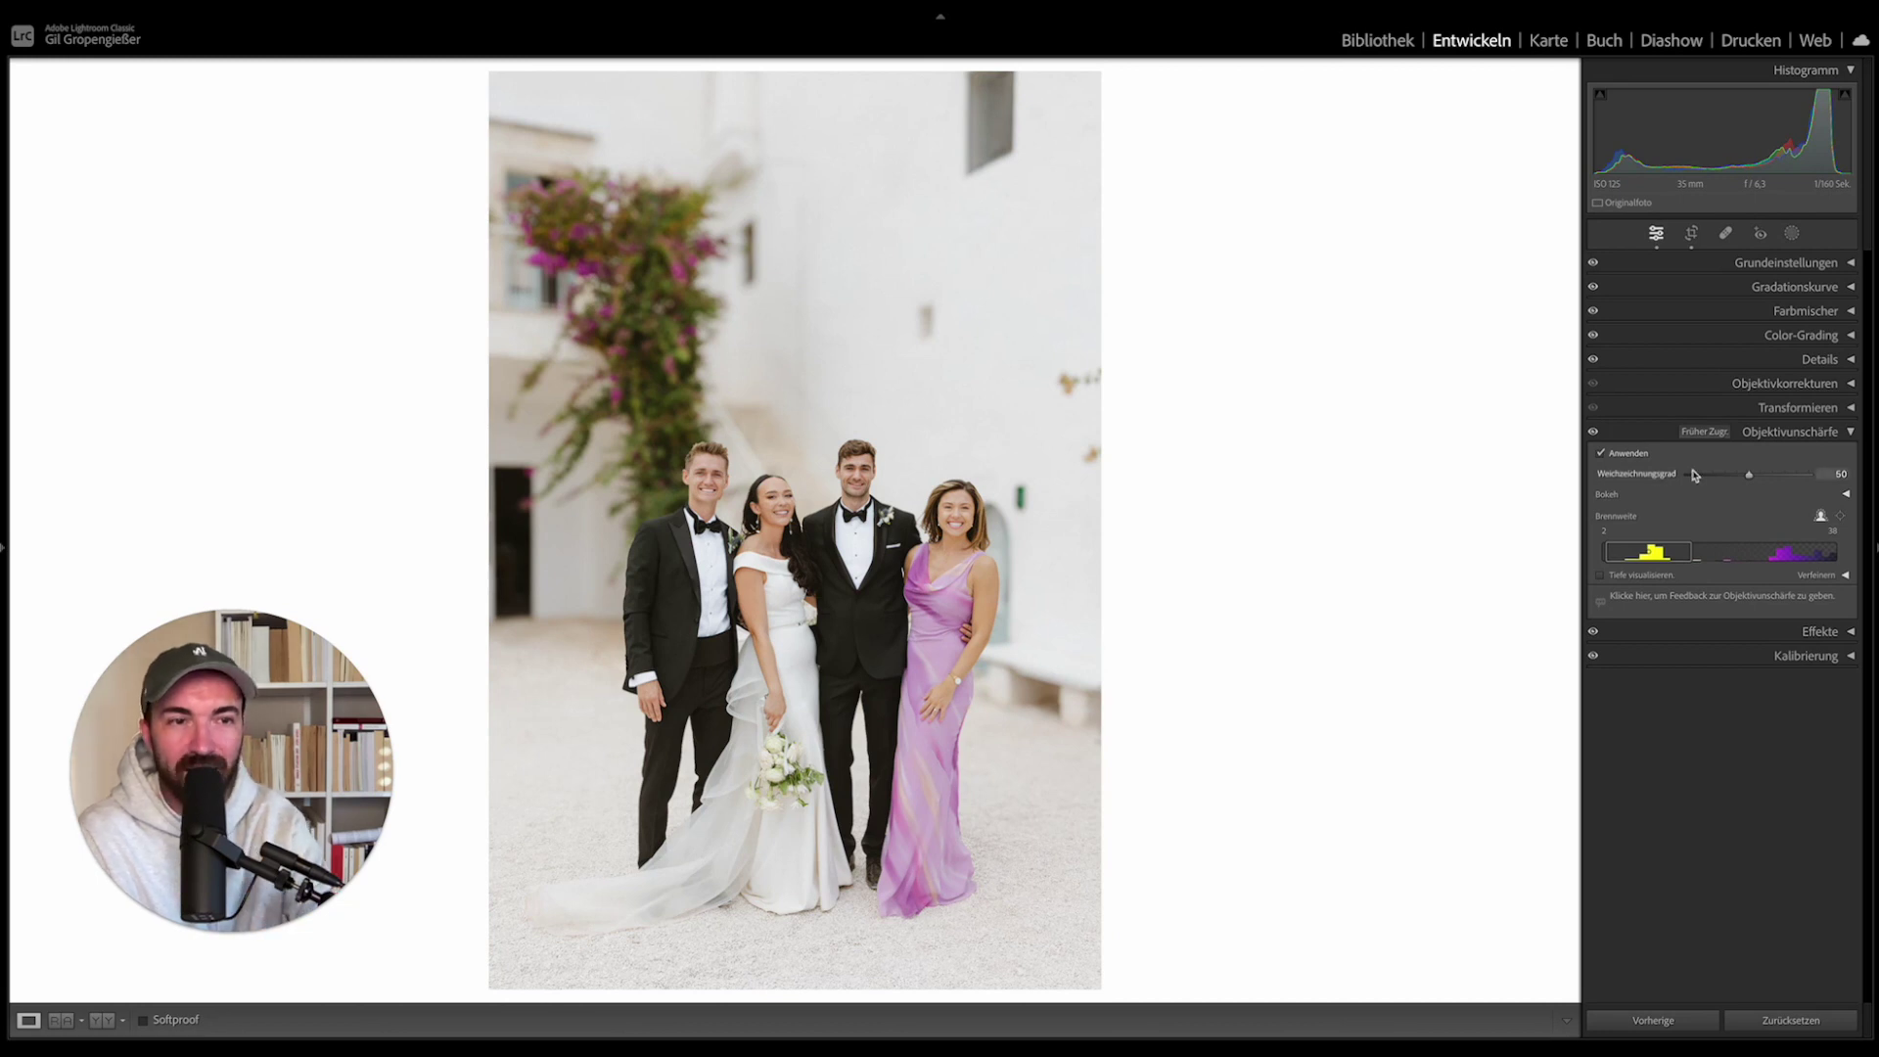
pyautogui.moveTo(1748, 479); pyautogui.dragTo(1727, 479)
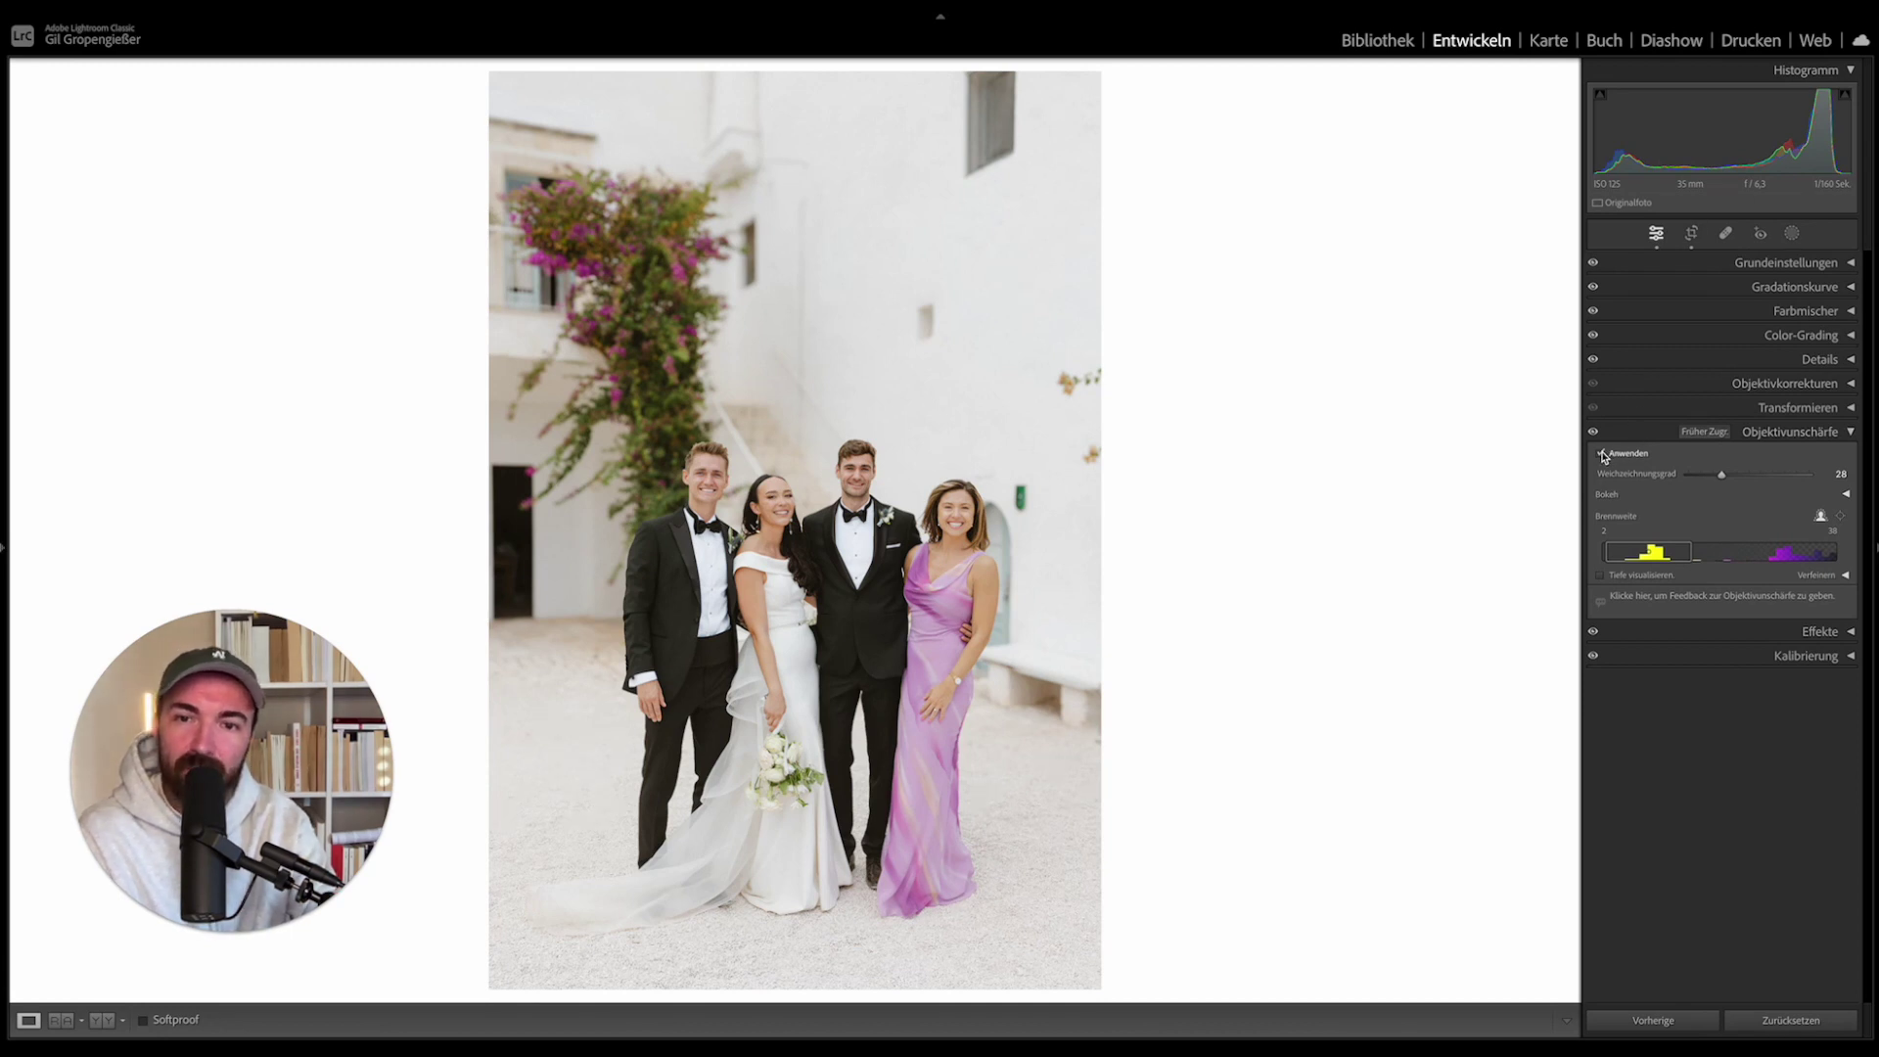
# Zoom into the group and lower Lens Blur strength to 20, toggling it to compare.
pyautogui.click(852, 573)
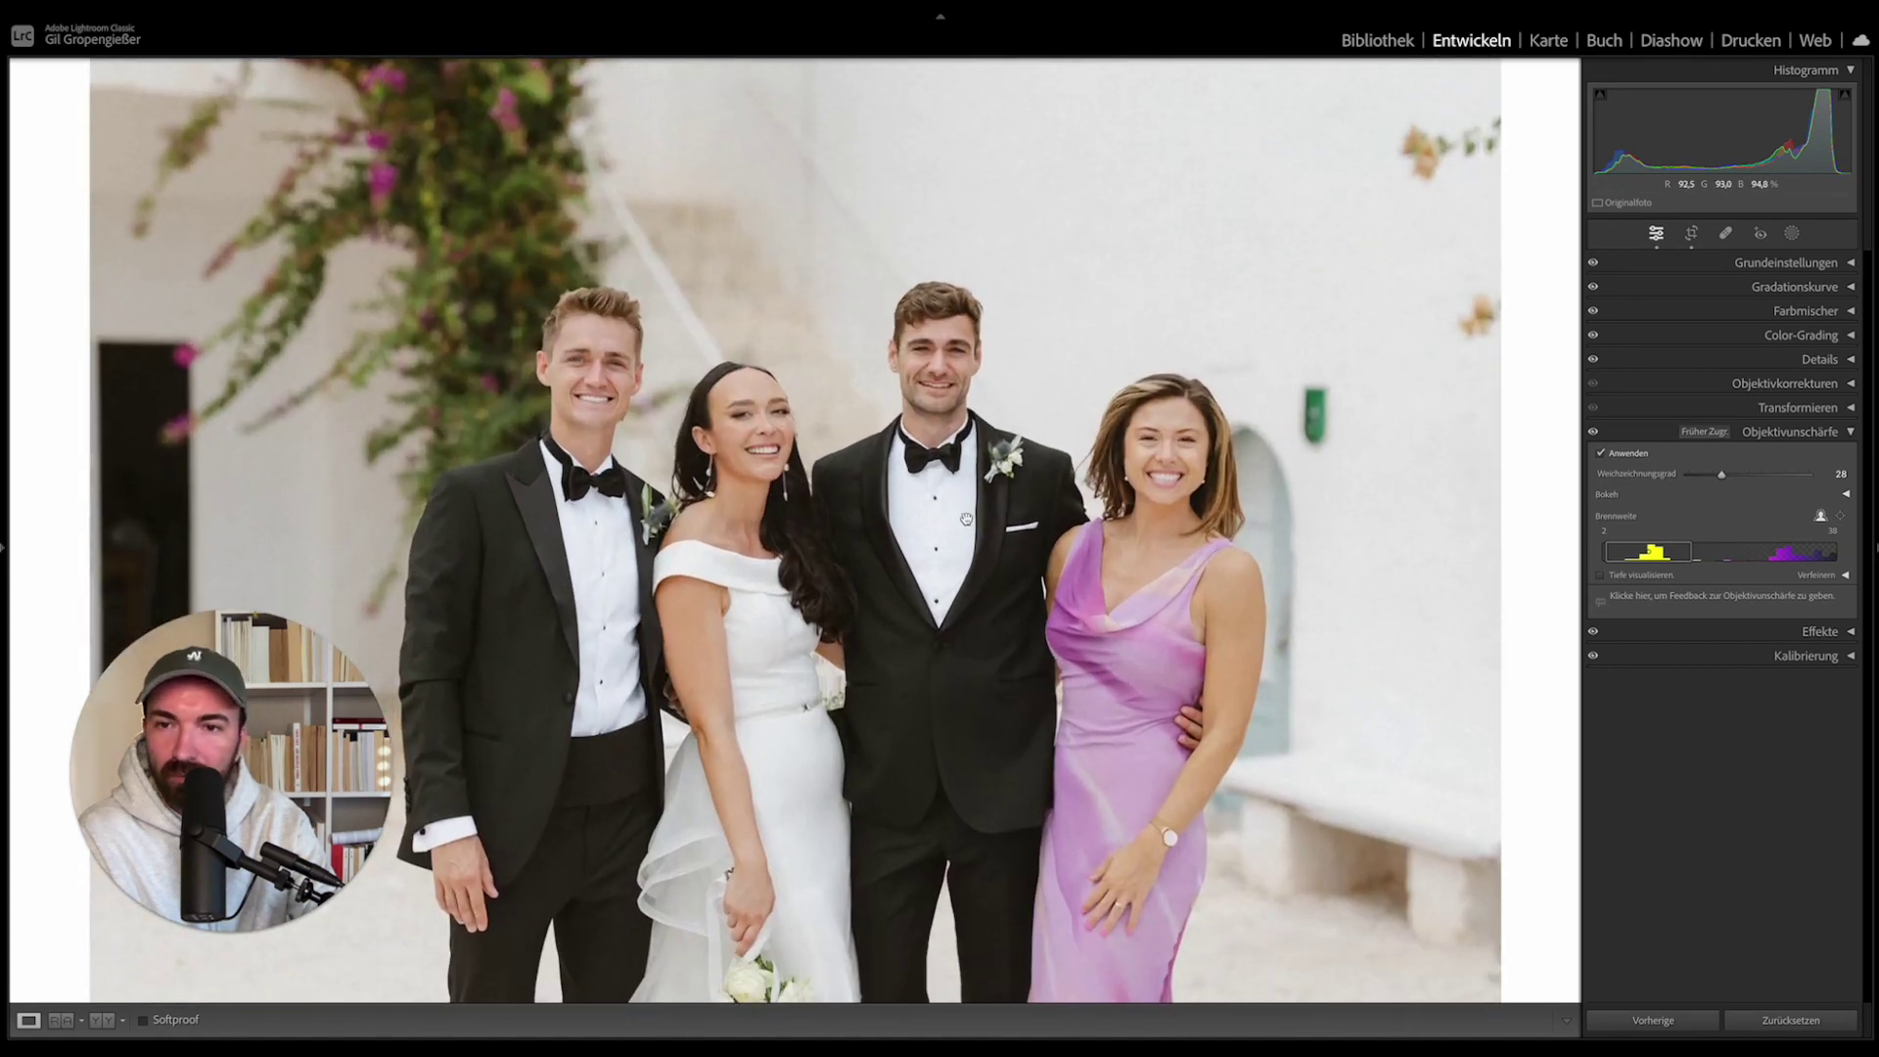
pyautogui.click(1603, 455)
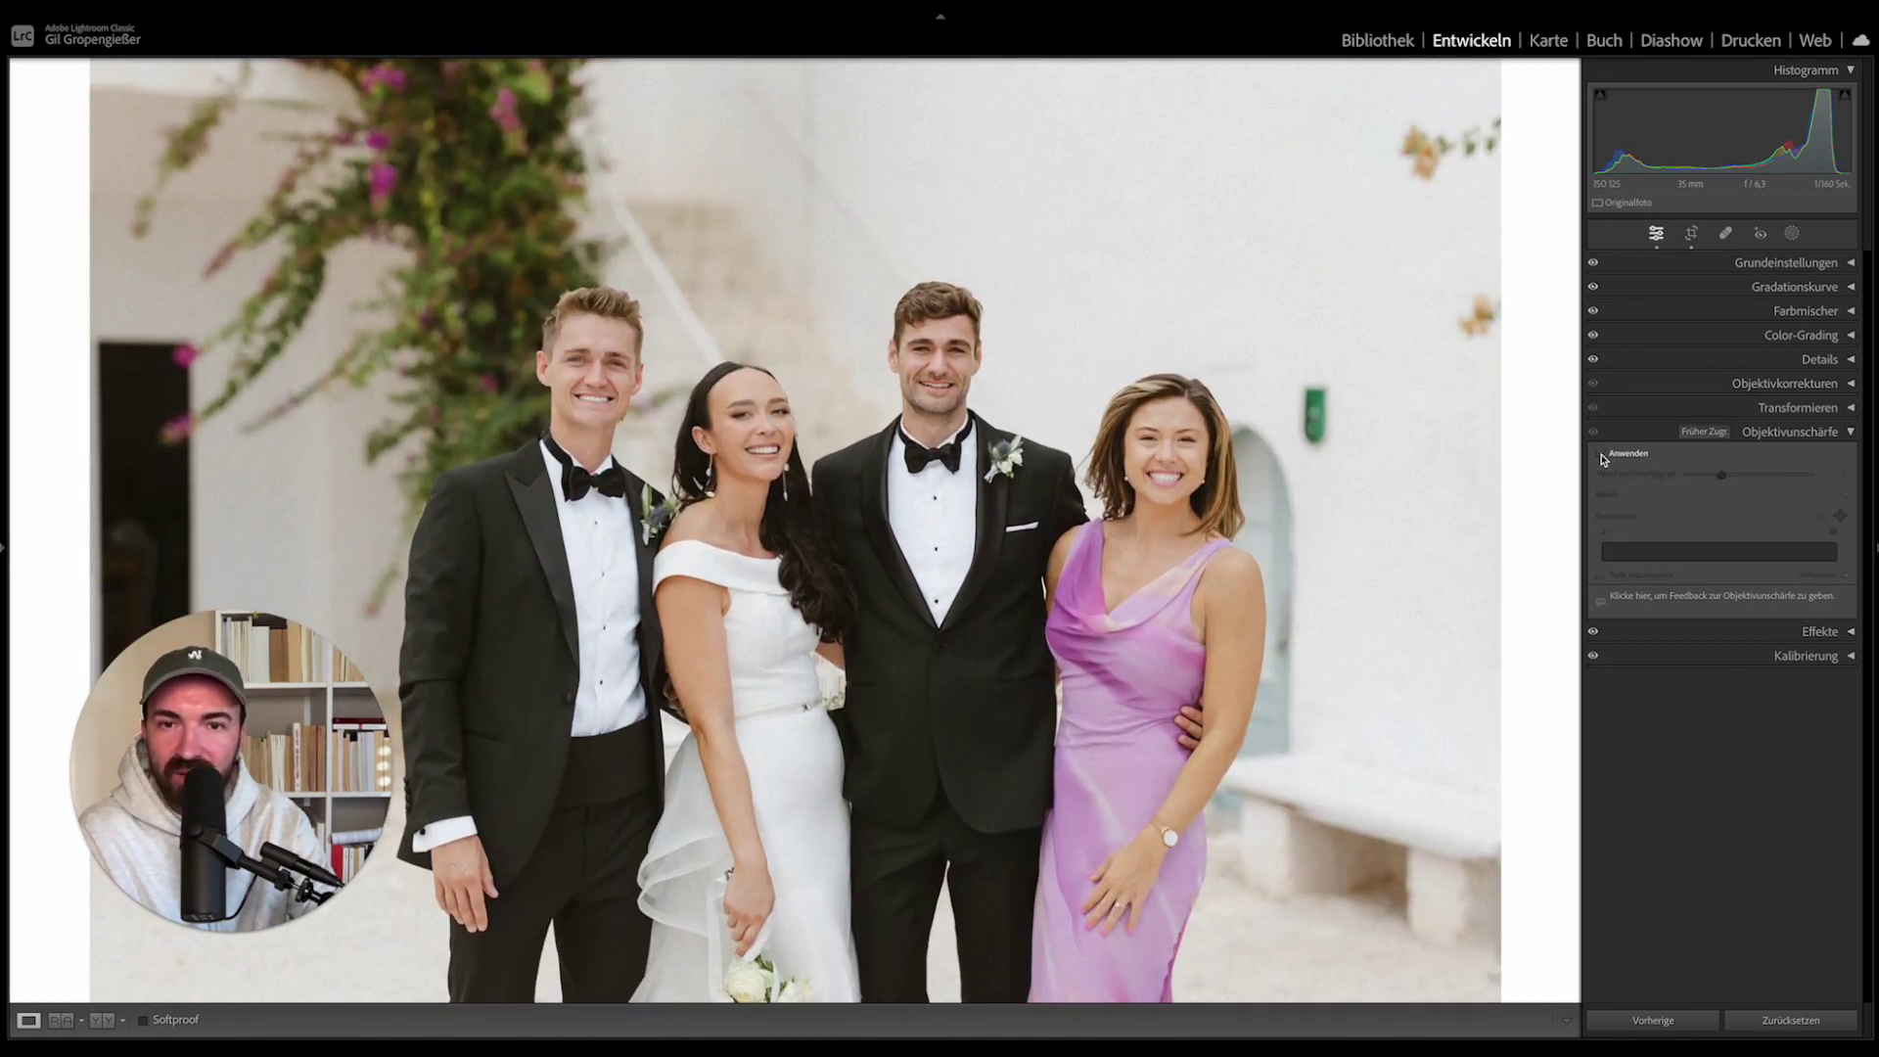
pyautogui.click(1602, 456)
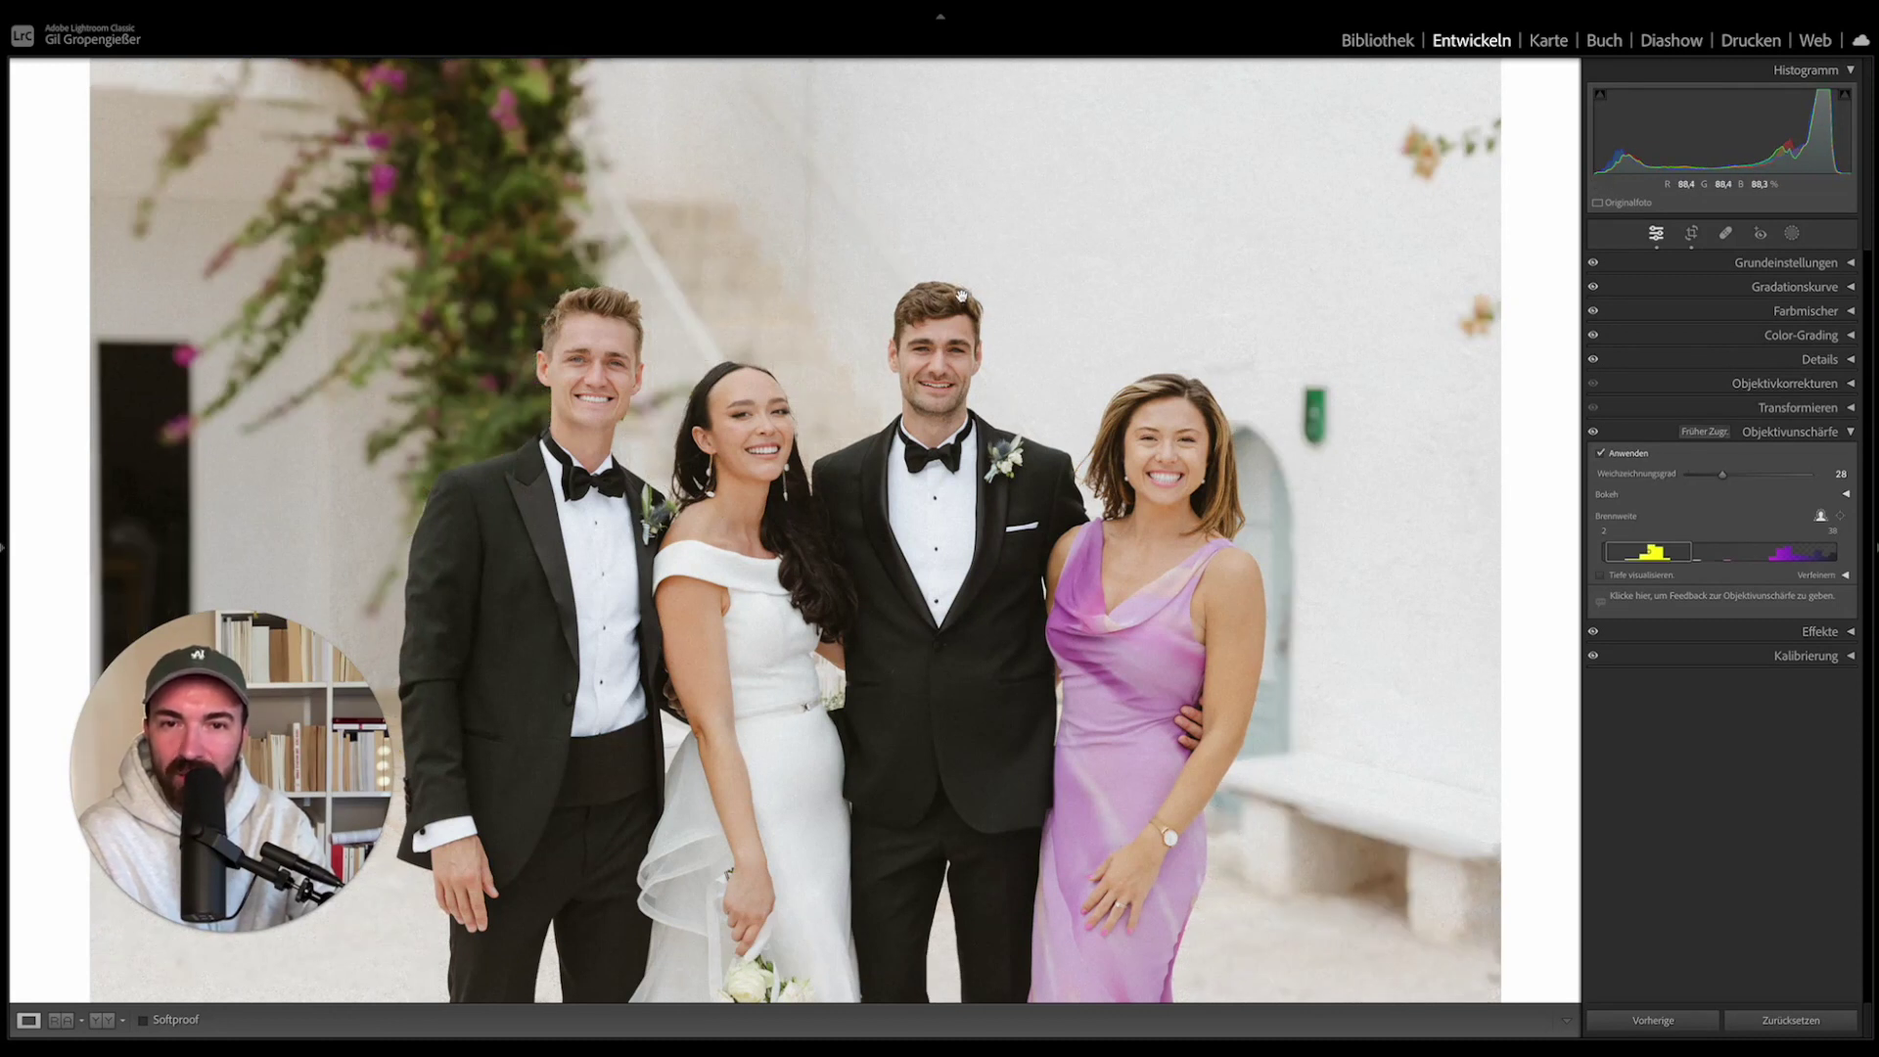
pyautogui.moveTo(1723, 475); pyautogui.dragTo(1713, 478)
pyautogui.click(1602, 456)
pyautogui.click(1602, 455)
# Scroll around the zoomed group photo to check how lightly the building edges are softened.
pyautogui.scroll(-2, 1221, 310)
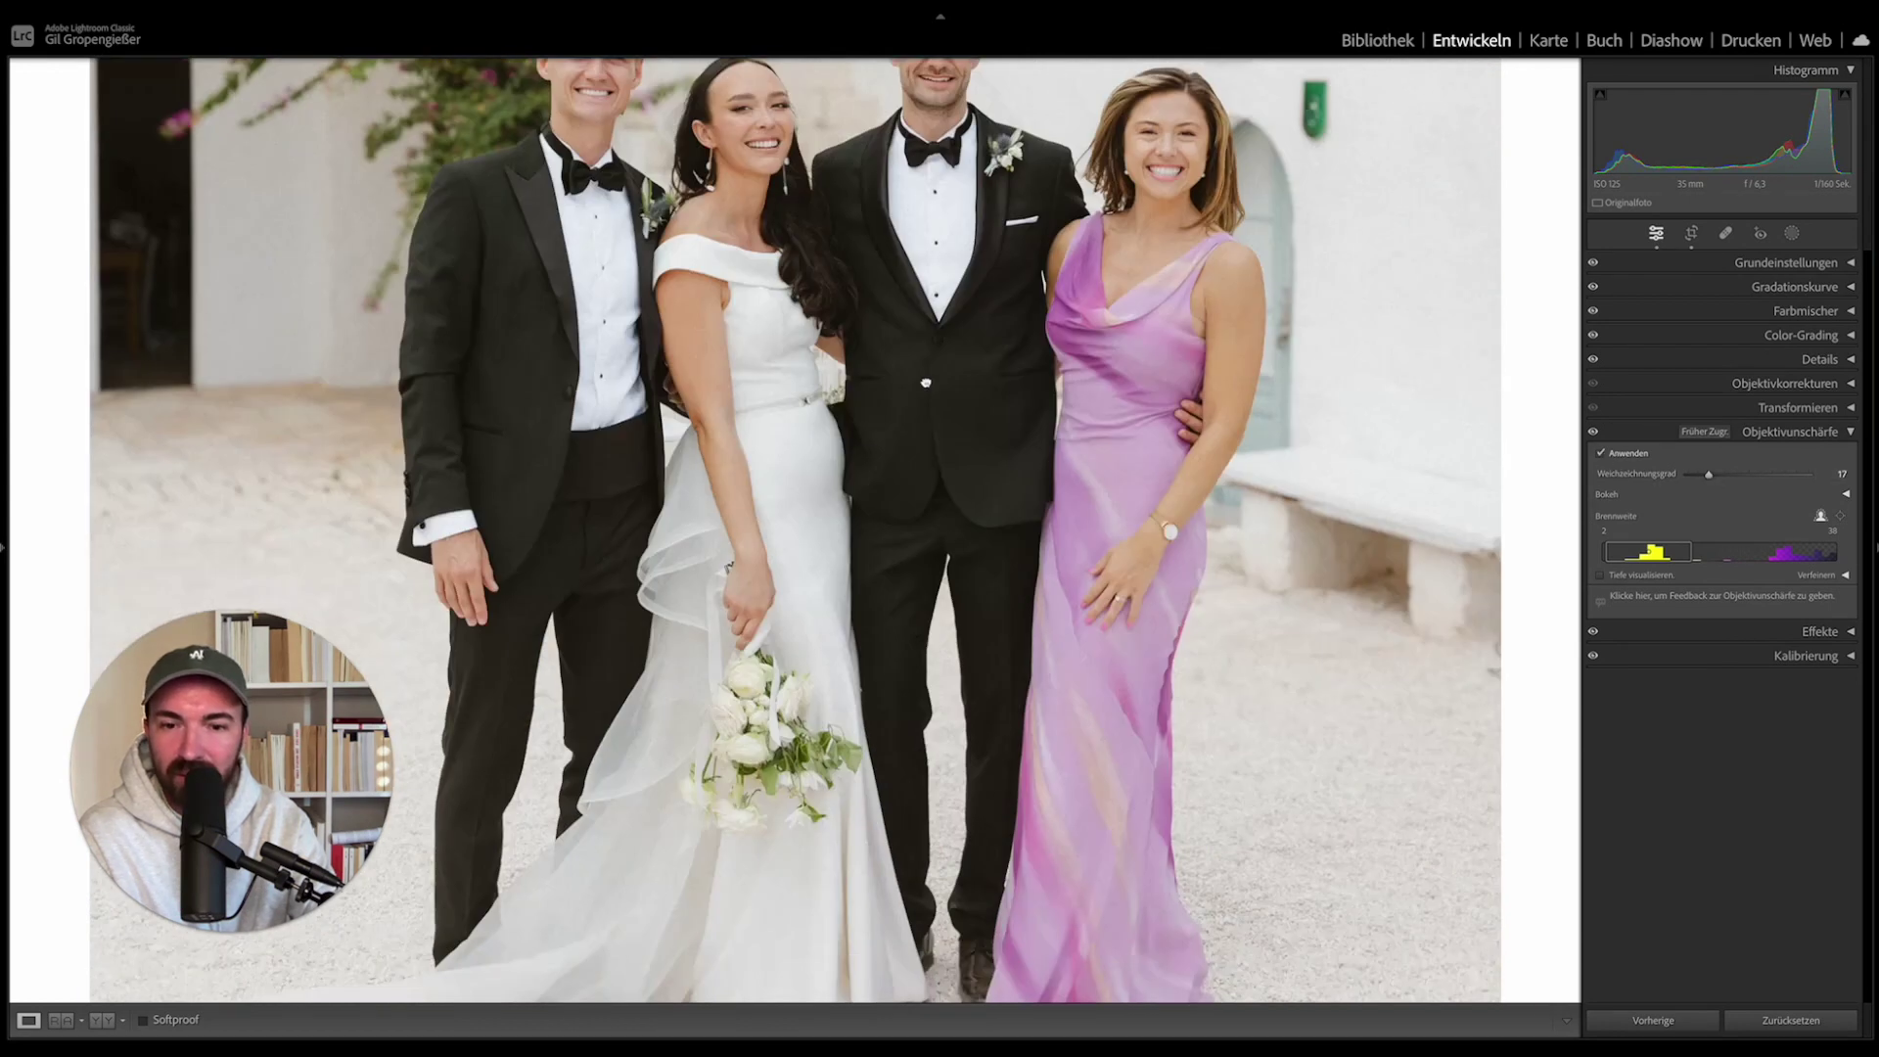
pyautogui.scroll(-2, 1222, 311)
pyautogui.scroll(-2, 1221, 310)
pyautogui.scroll(-1, 1222, 311)
pyautogui.scroll(3, 1222, 310)
pyautogui.scroll(1, 1126, 441)
pyautogui.scroll(1, 1027, 587)
pyautogui.scroll(1, 978, 665)
pyautogui.scroll(1, 978, 665)
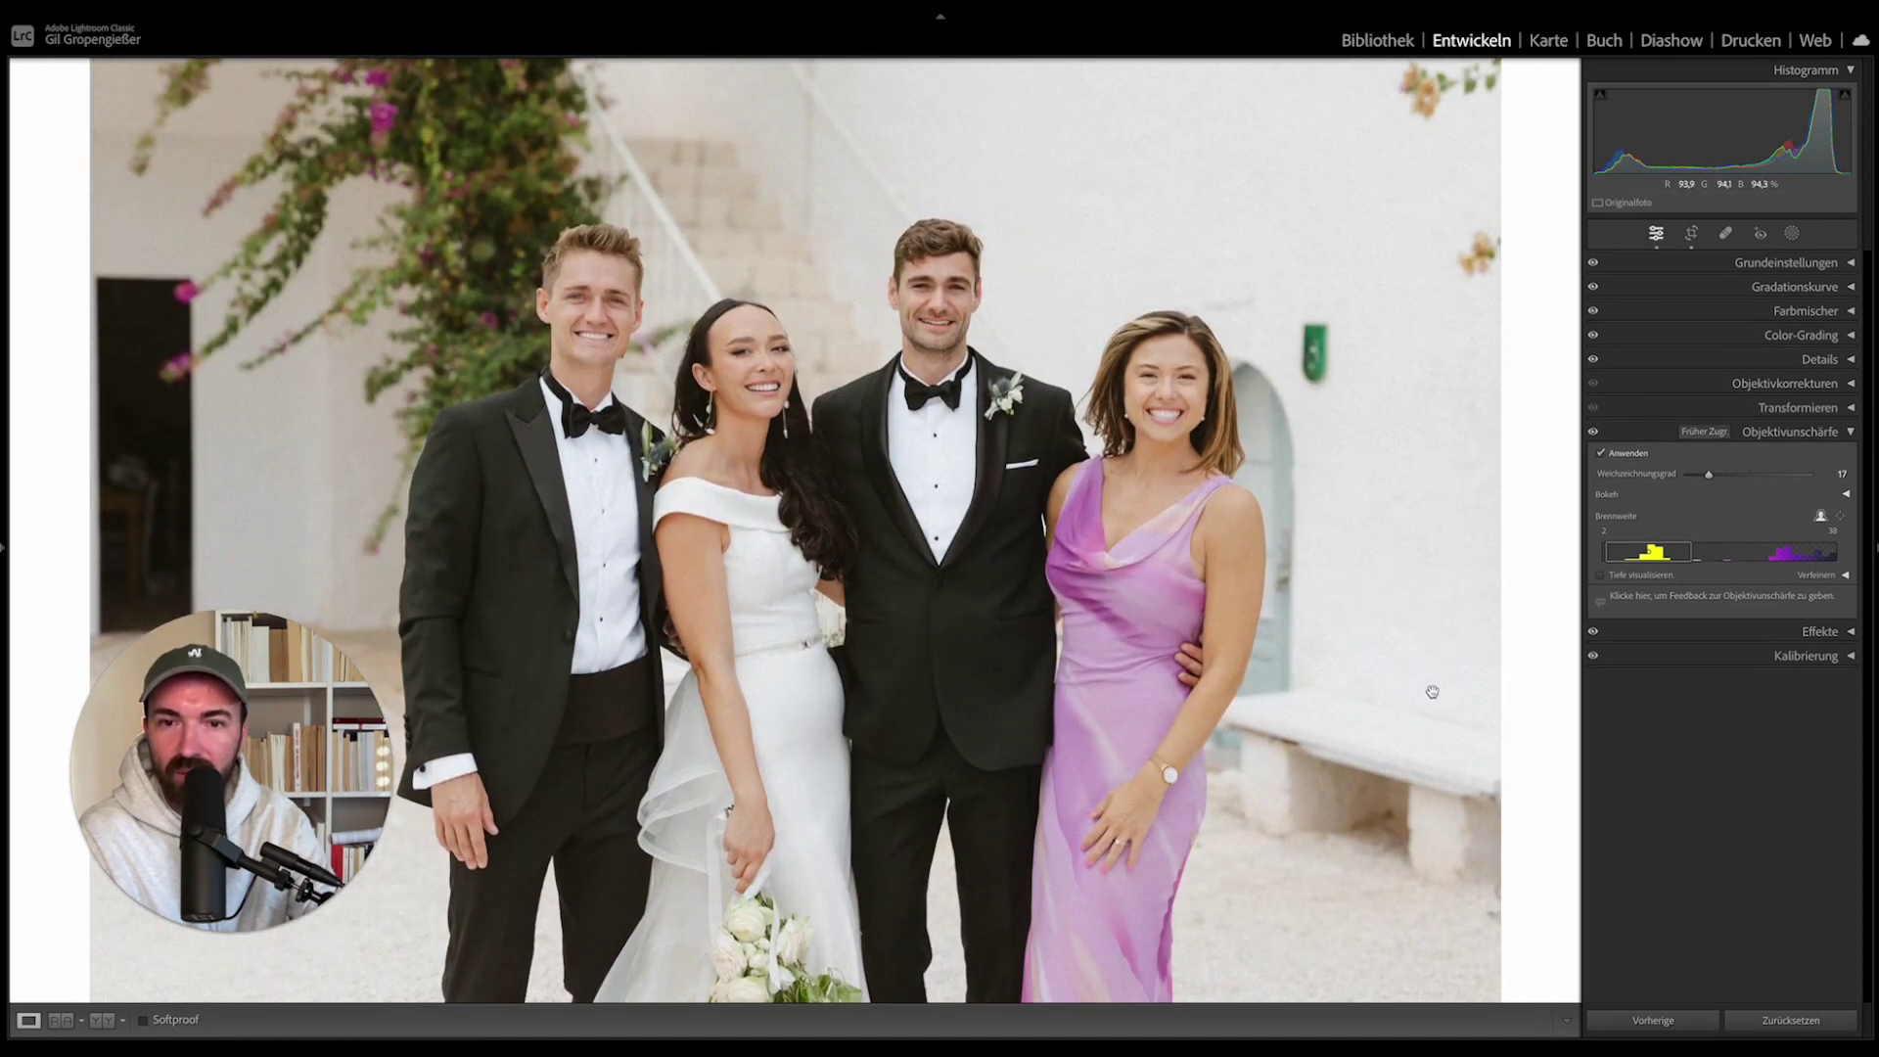
pyautogui.scroll(1, 998, 488)
pyautogui.scroll(2, 979, 518)
pyautogui.scroll(1, 940, 567)
pyautogui.scroll(3, 881, 636)
pyautogui.scroll(1, 813, 734)
pyautogui.scroll(-4, 793, 685)
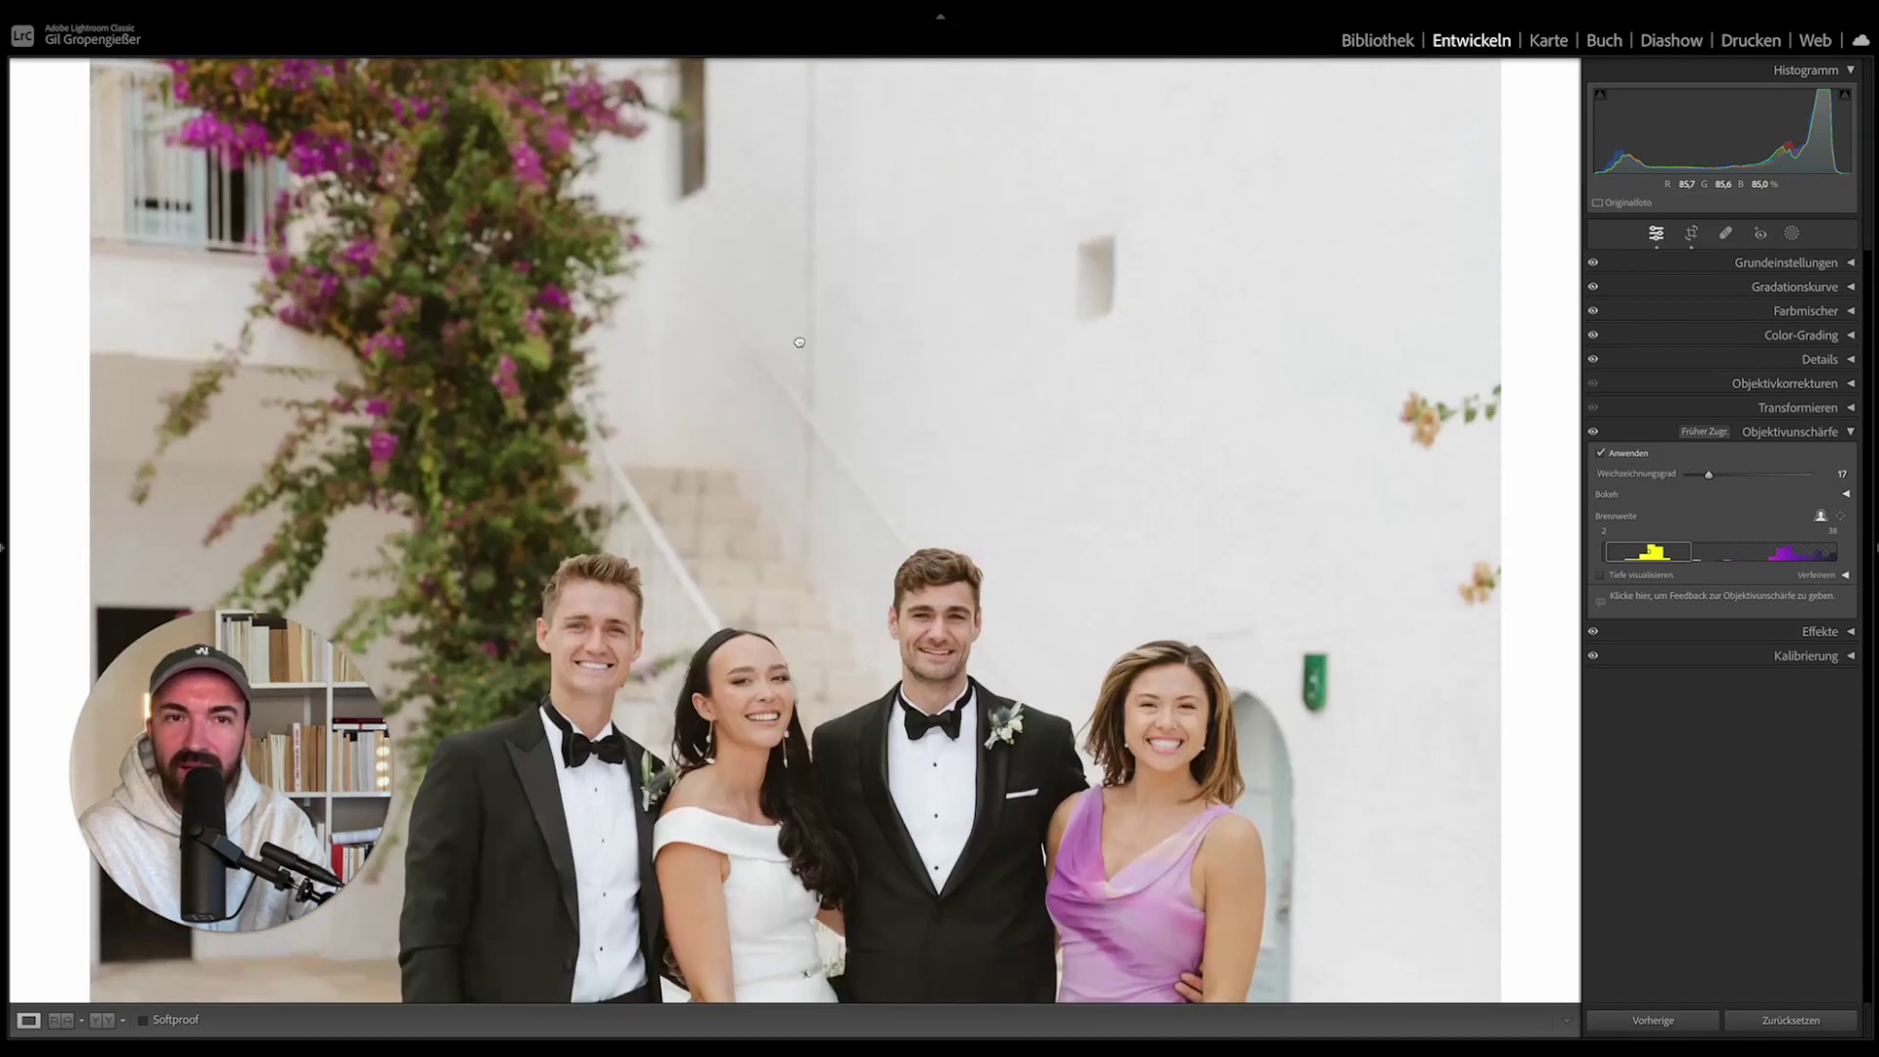
pyautogui.scroll(-2, 807, 490)
pyautogui.scroll(-1, 817, 392)
pyautogui.scroll(-3, 832, 284)
pyautogui.scroll(-3, 837, 225)
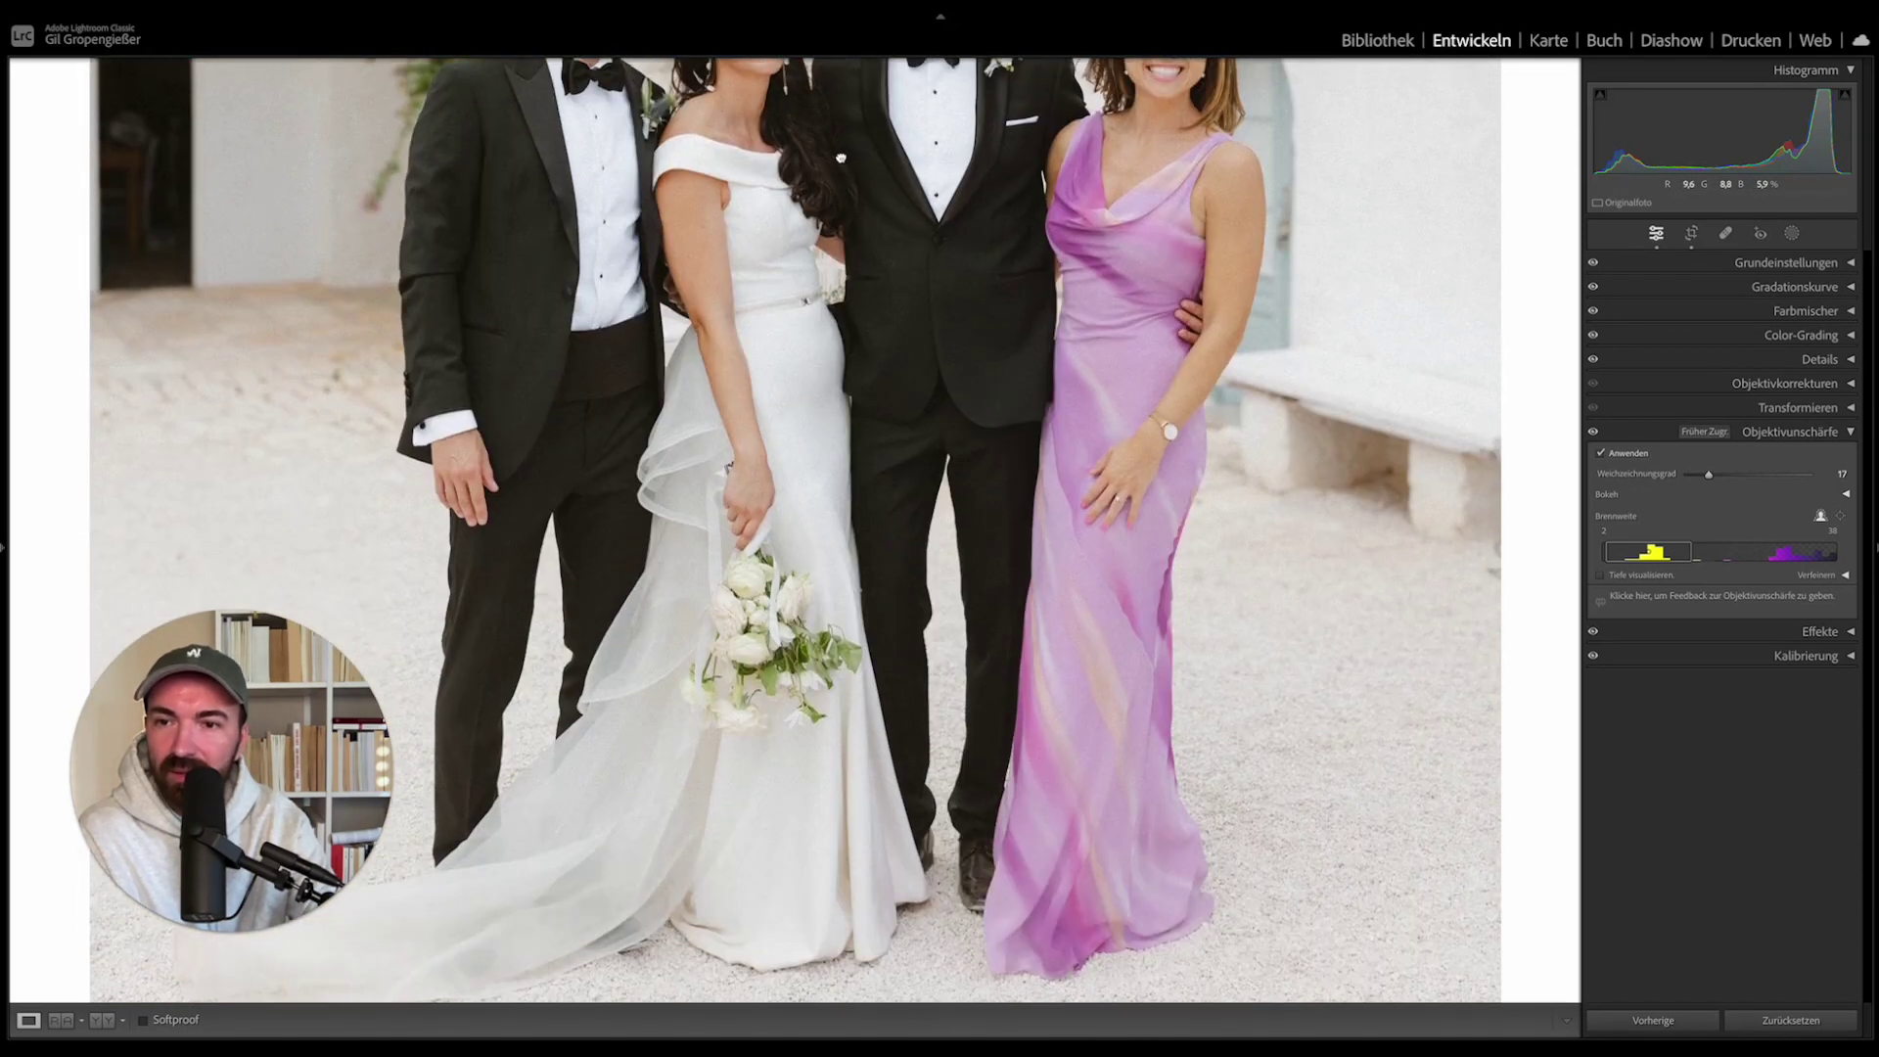
pyautogui.scroll(3, 844, 186)
pyautogui.scroll(2, 856, 490)
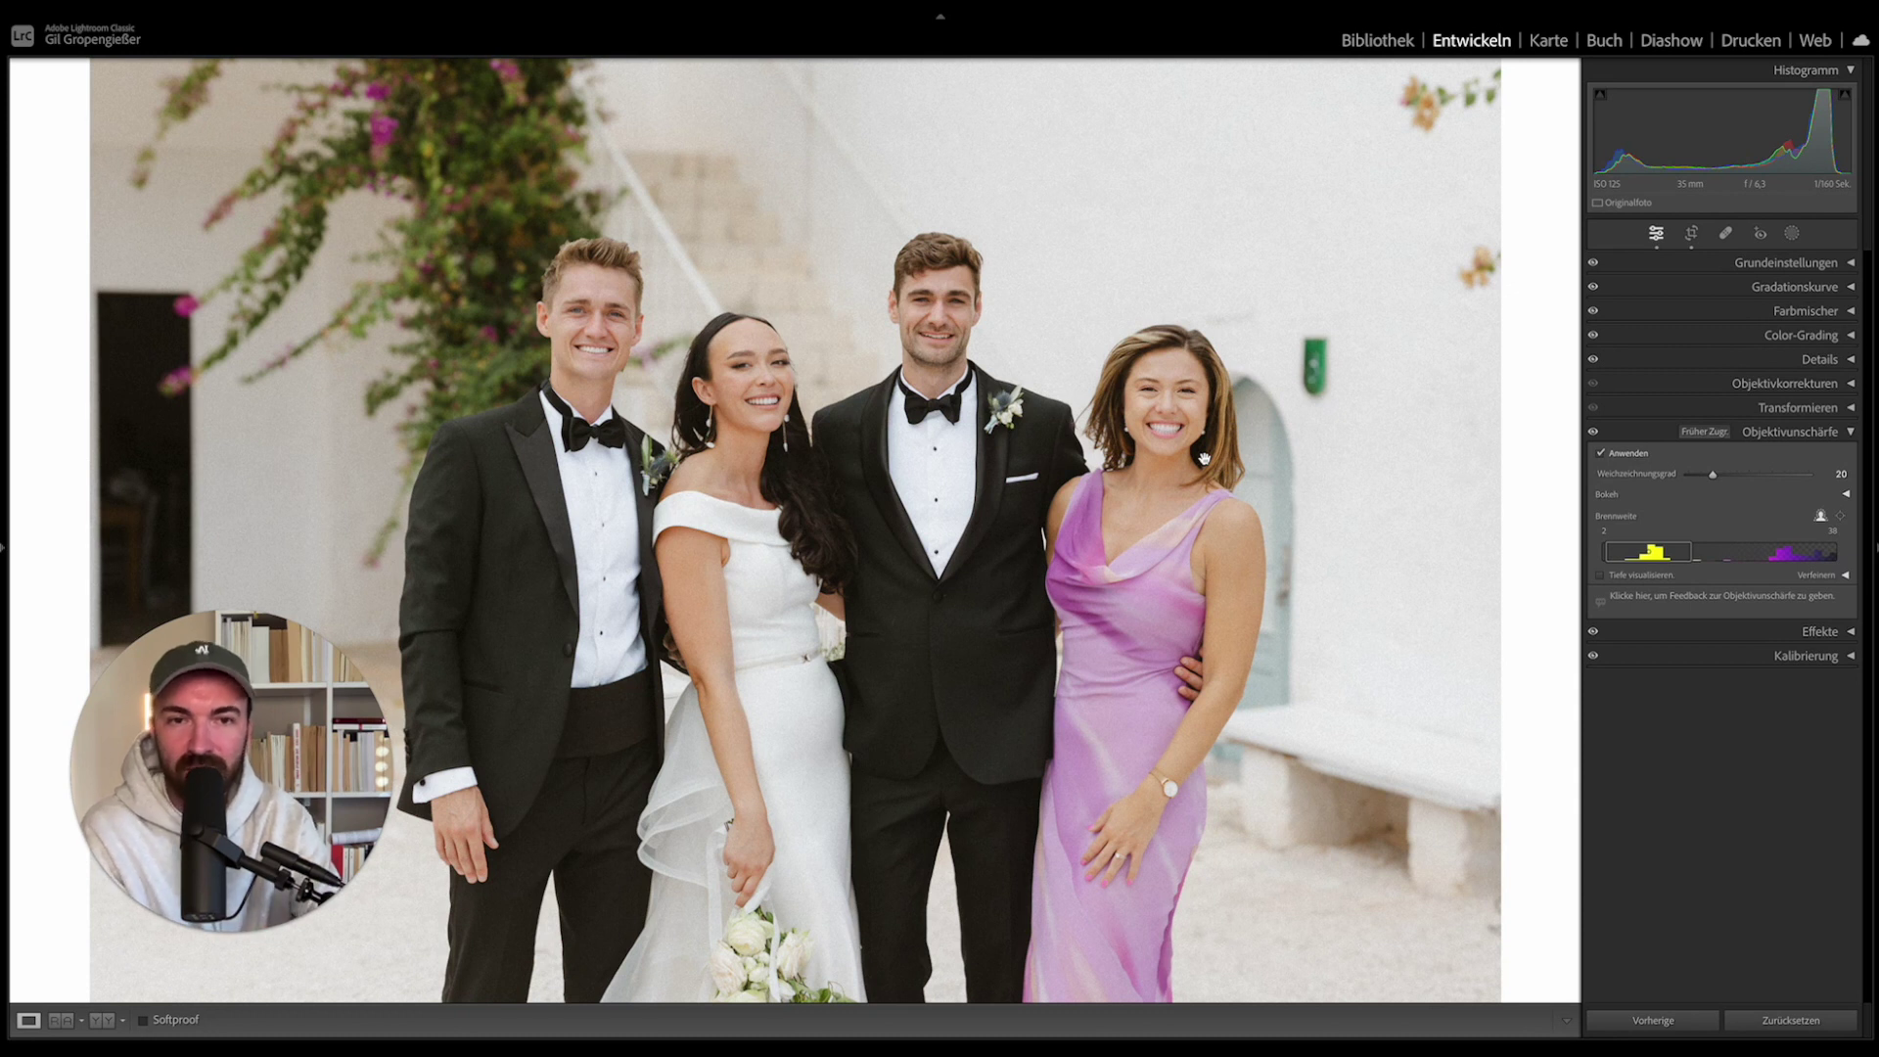
# Inspect the group zoomed in, push Lens Blur strength to about 88, then lower it to 15.
pyautogui.click(1204, 458)
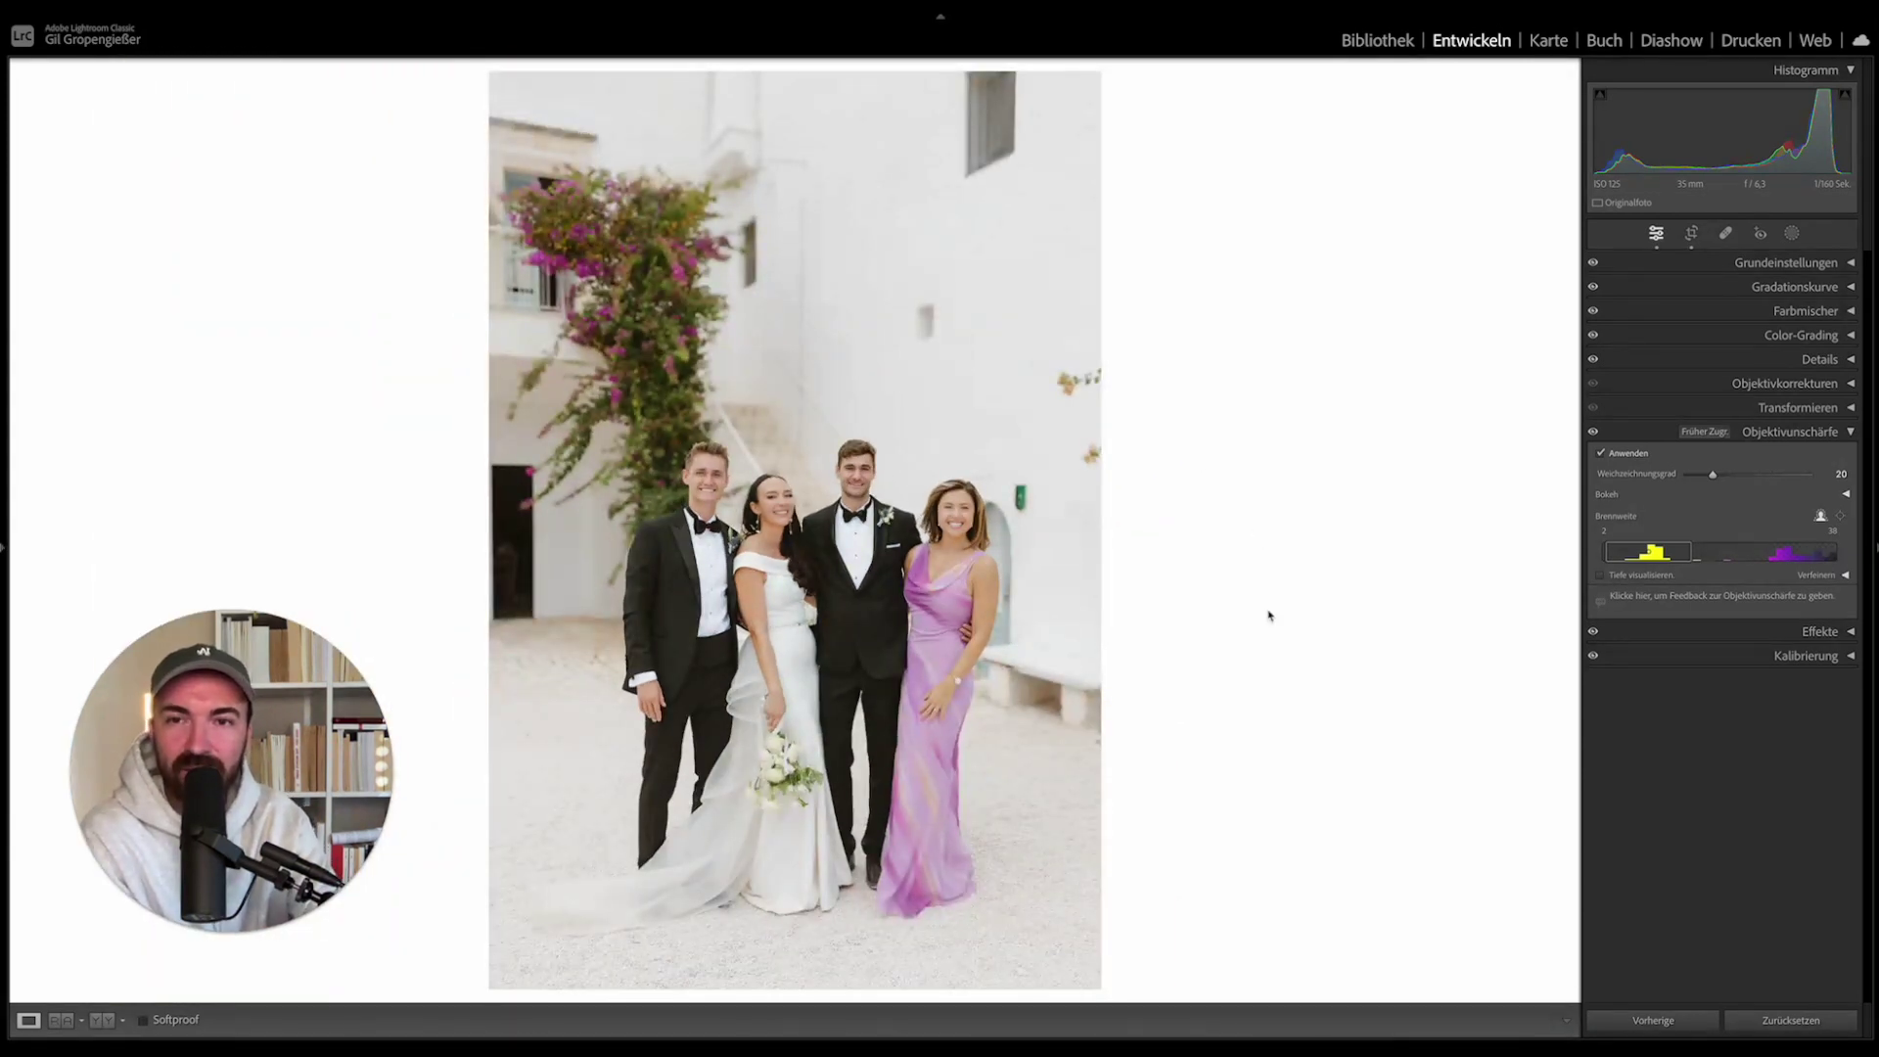
pyautogui.click(857, 480)
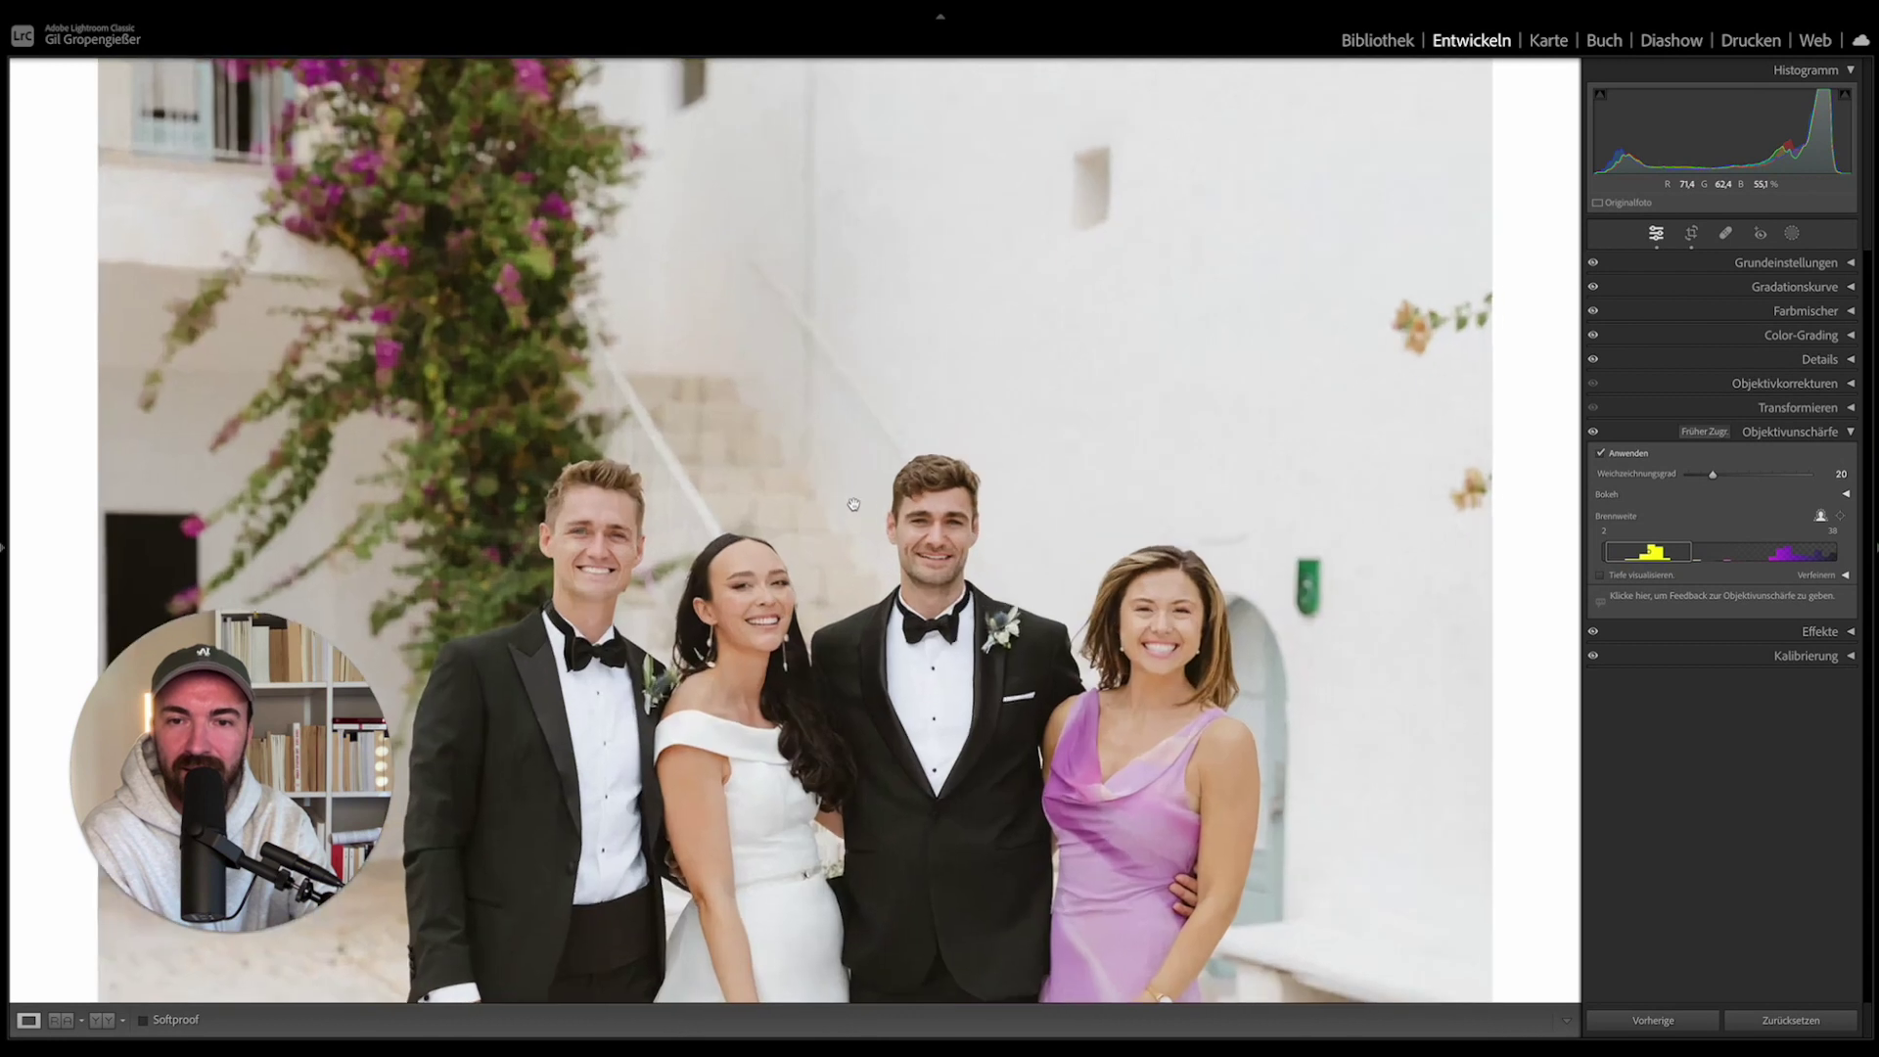
pyautogui.scroll(2, 937, 244)
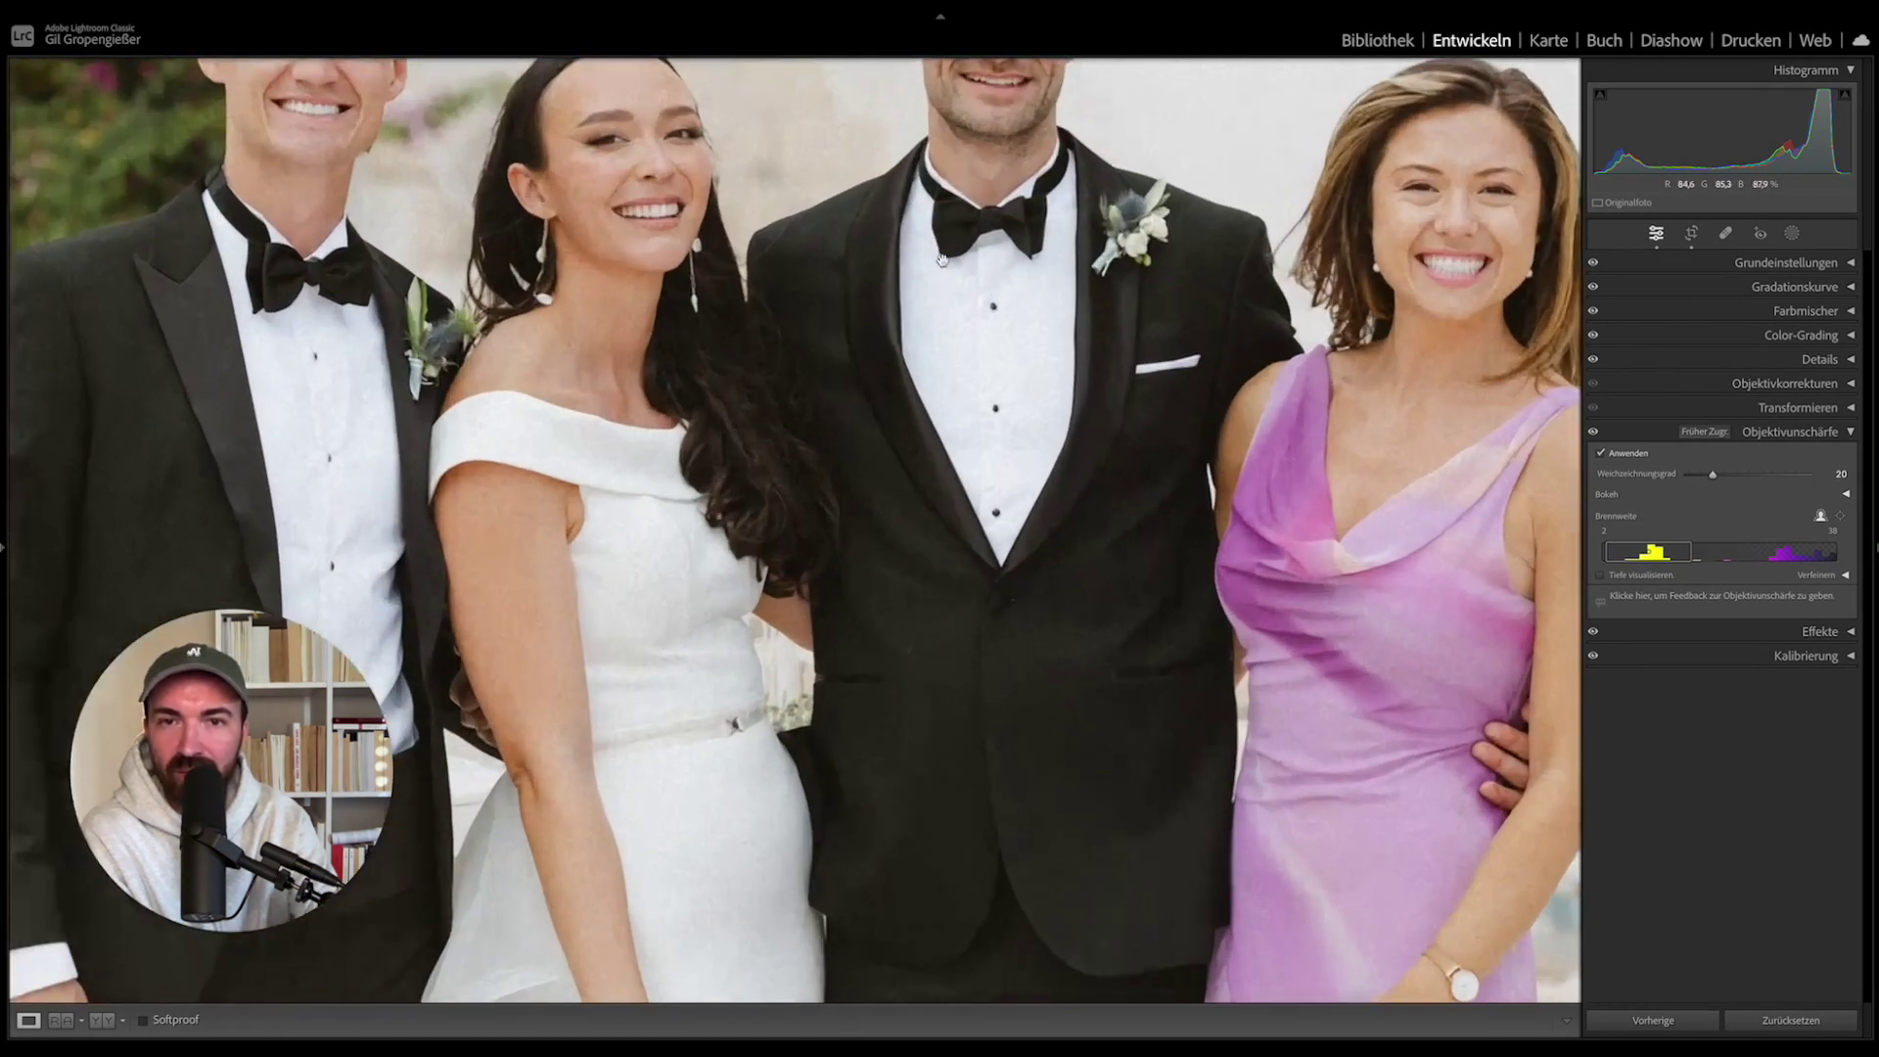
pyautogui.scroll(2, 848, 637)
pyautogui.click(848, 637)
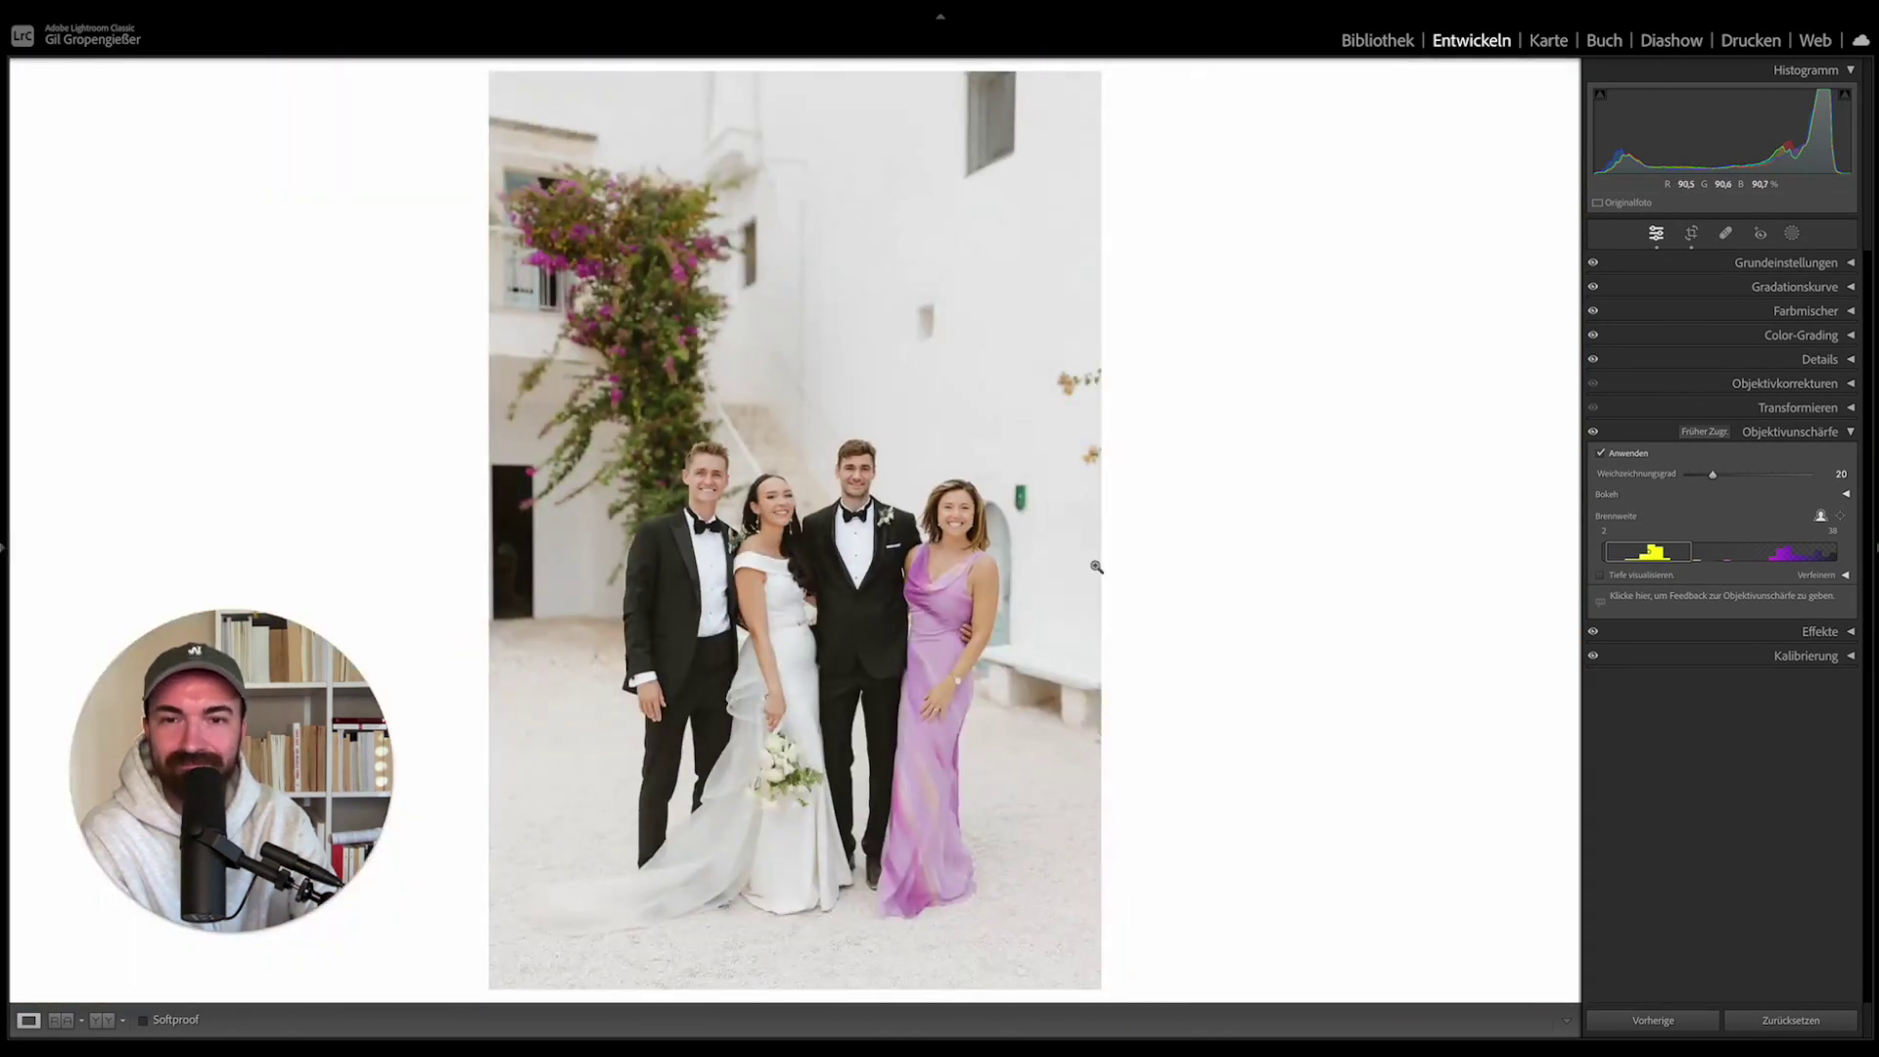
pyautogui.moveTo(1720, 477); pyautogui.dragTo(1799, 502)
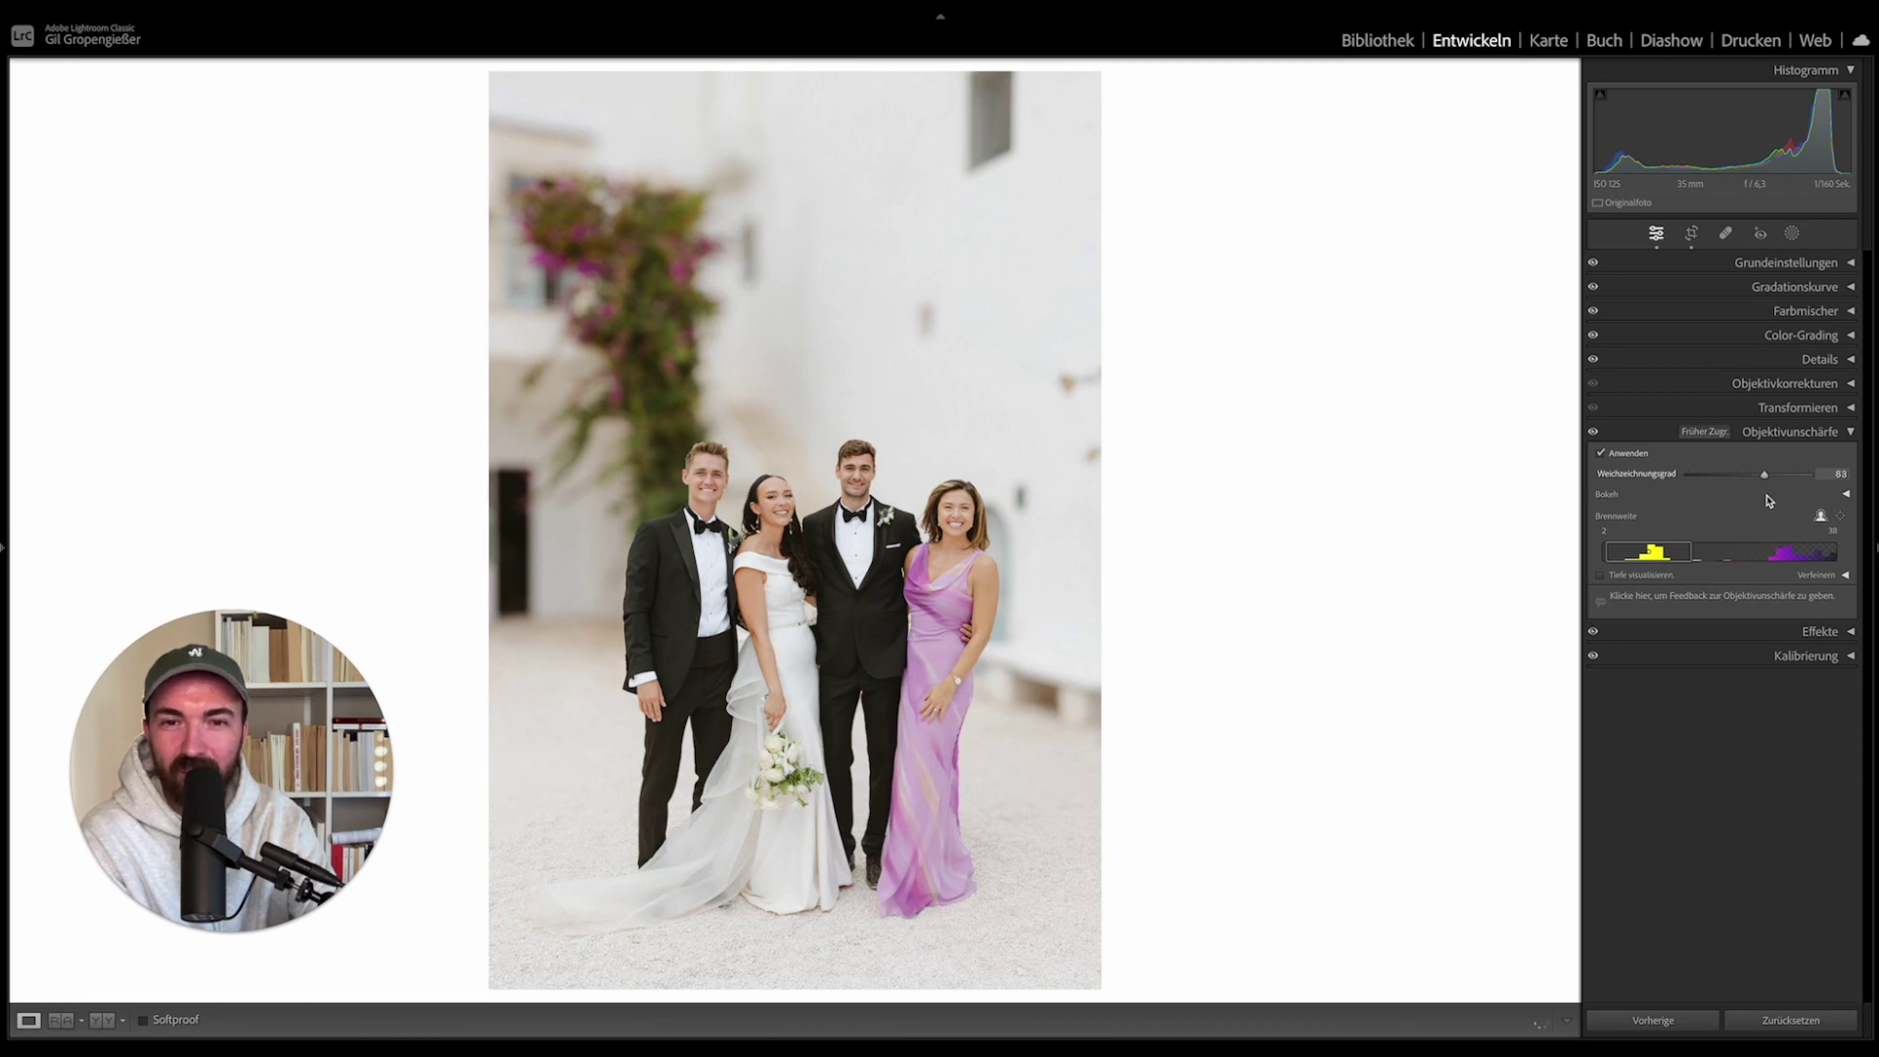
pyautogui.moveTo(1770, 501)
pyautogui.mouseDown()
pyautogui.moveTo(1790, 501)
pyautogui.moveTo(1709, 494)
pyautogui.mouseUp()
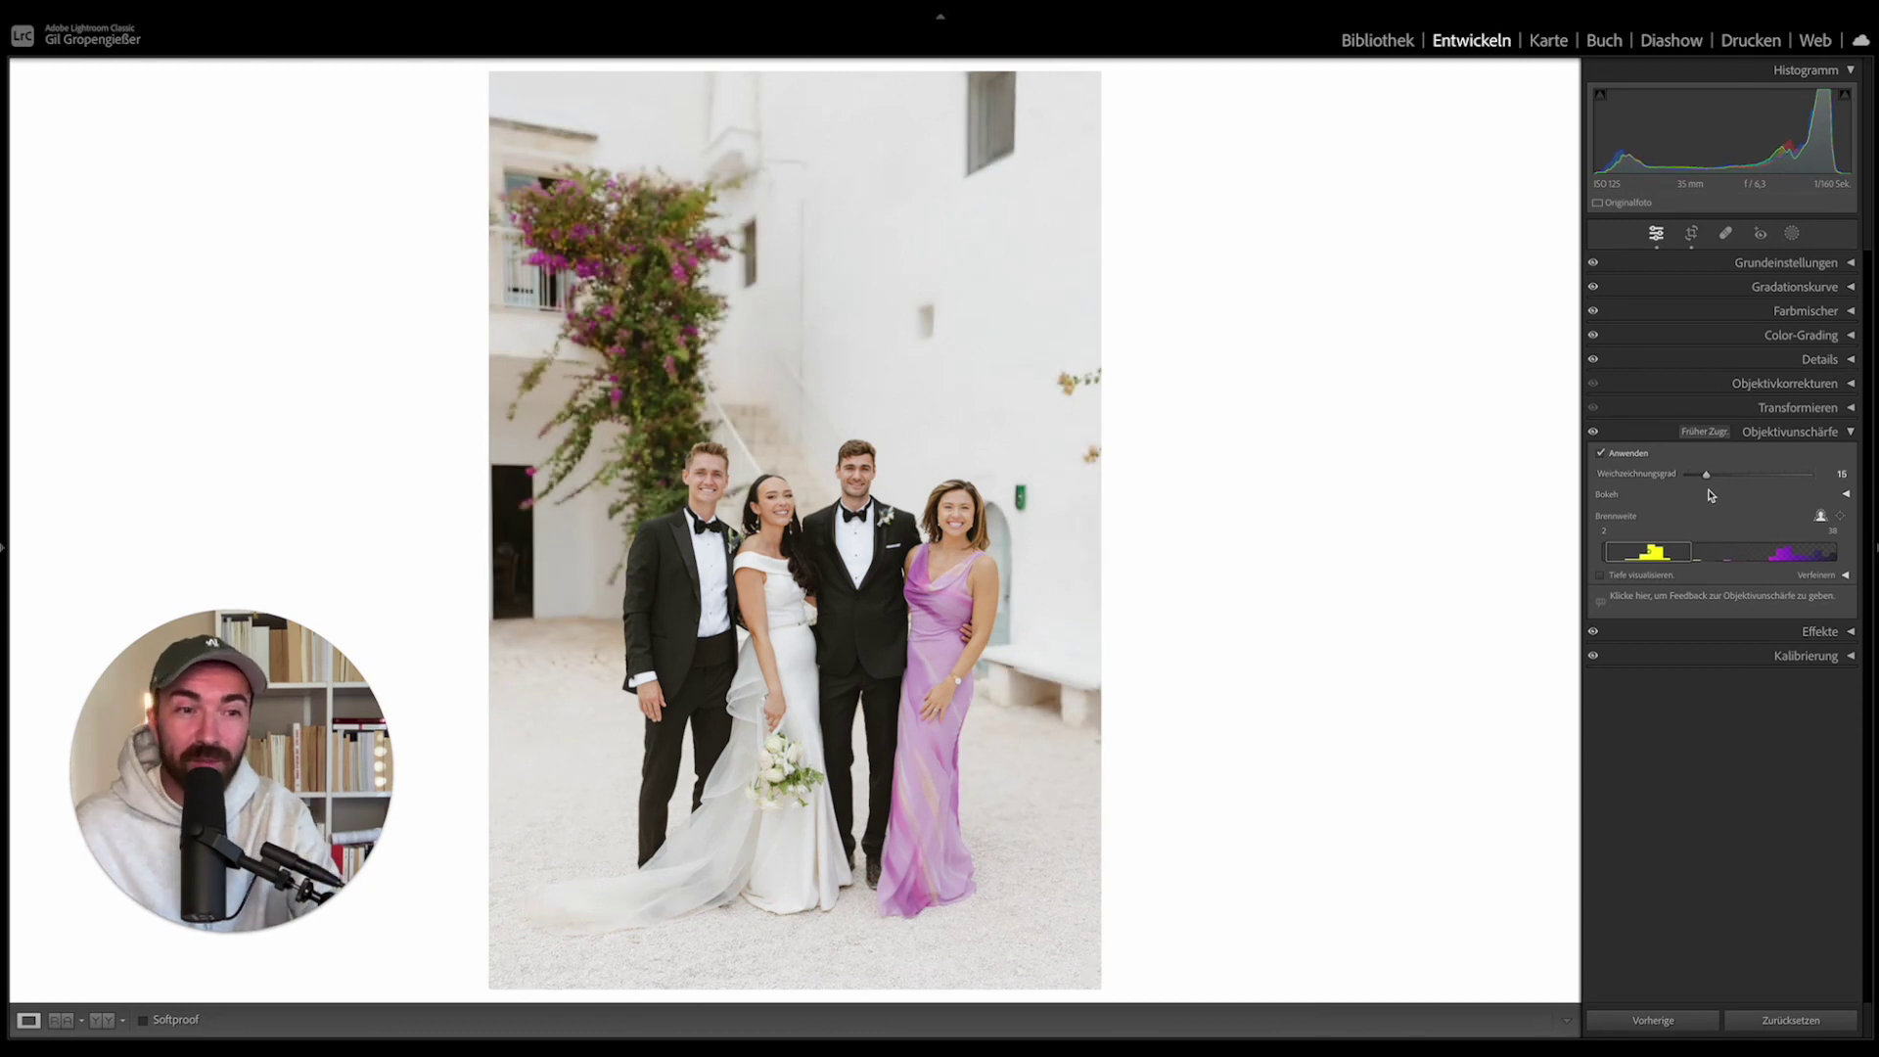